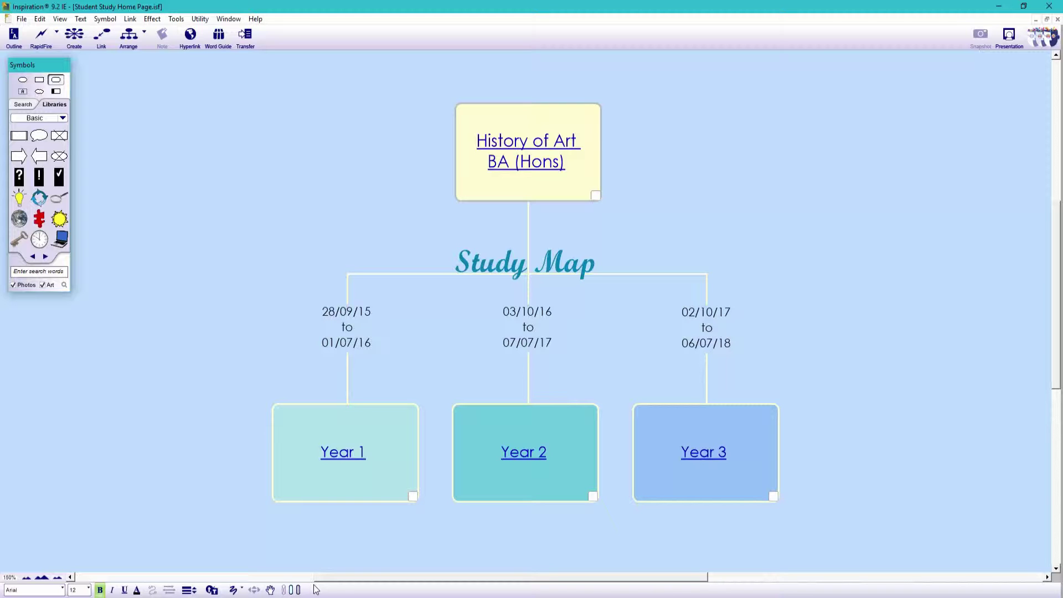
- Start a new blank diagram with Ctrl+N and the Diagram option
{"action": "key", "text": "ctrl+n"}
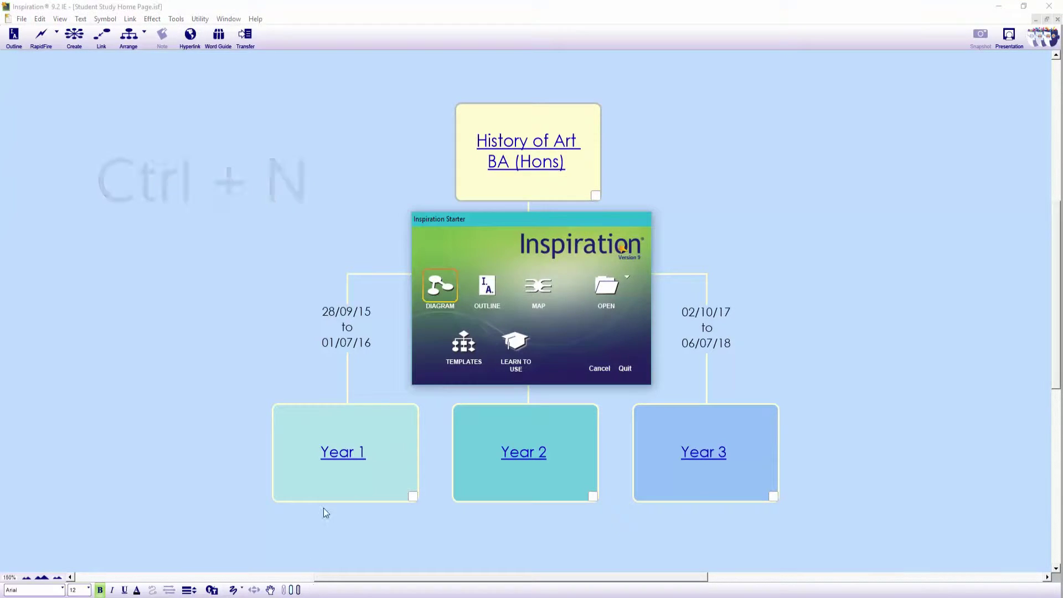
{"action": "left_click", "coordinate": [433, 293]}
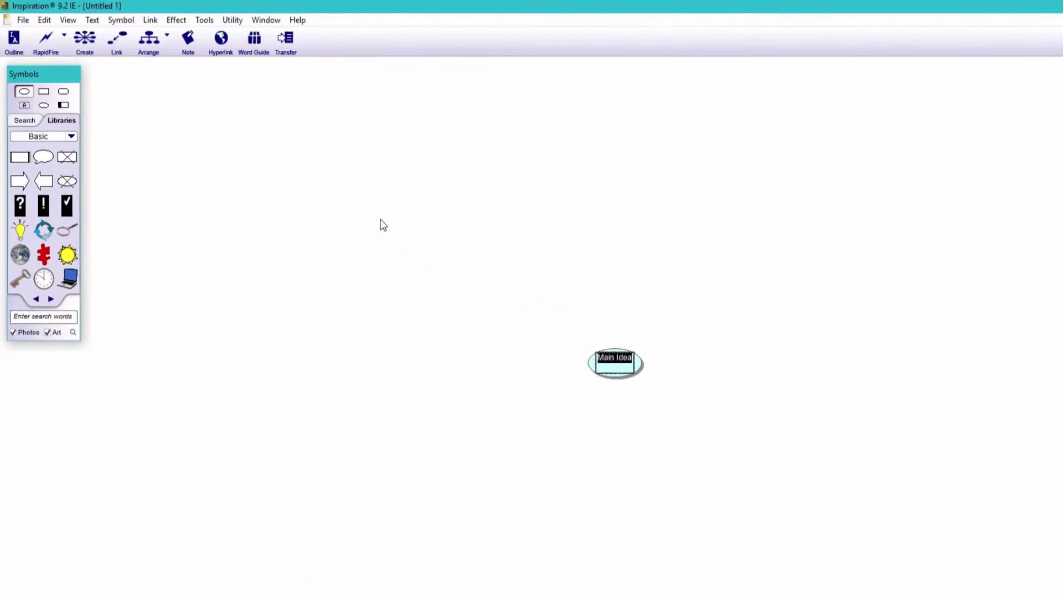
- Open Default Settings and make default symbols shadowless rounded rectangles
{"action": "left_click", "coordinate": [263, 21]}
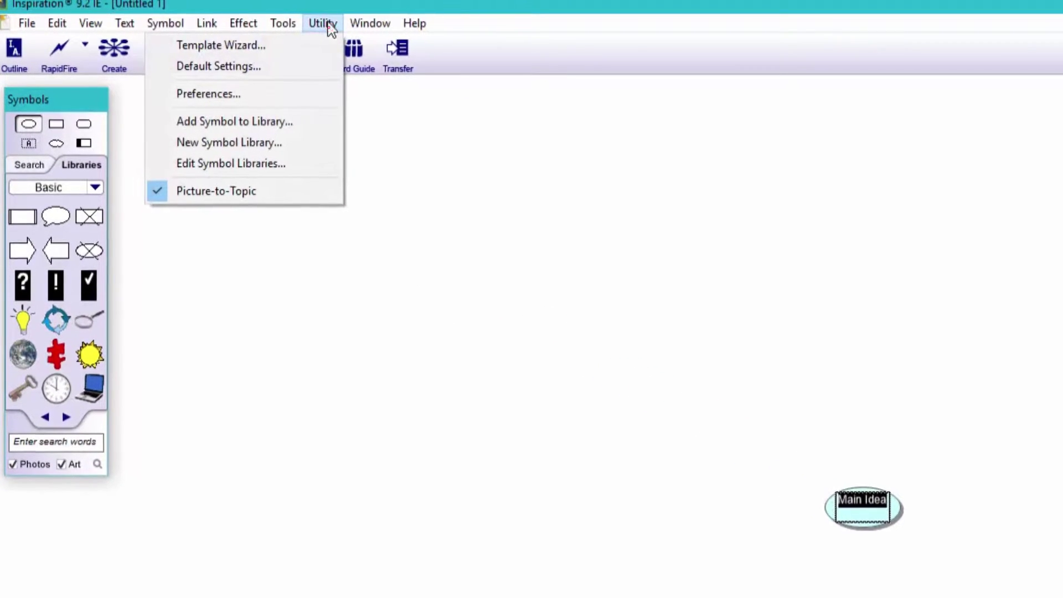
{"action": "left_click", "coordinate": [308, 66]}
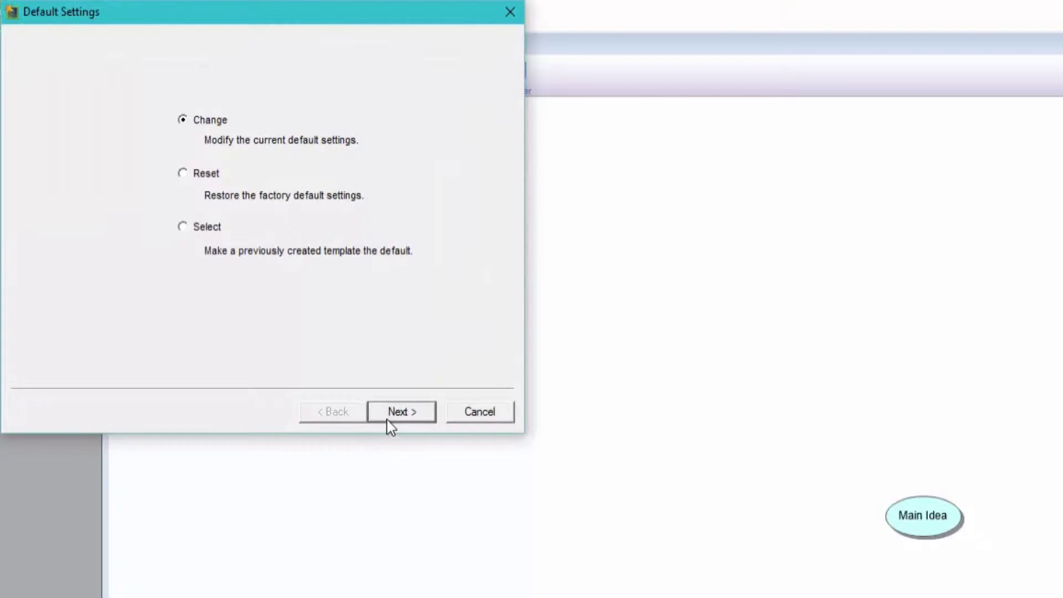
{"action": "left_click", "coordinate": [390, 420]}
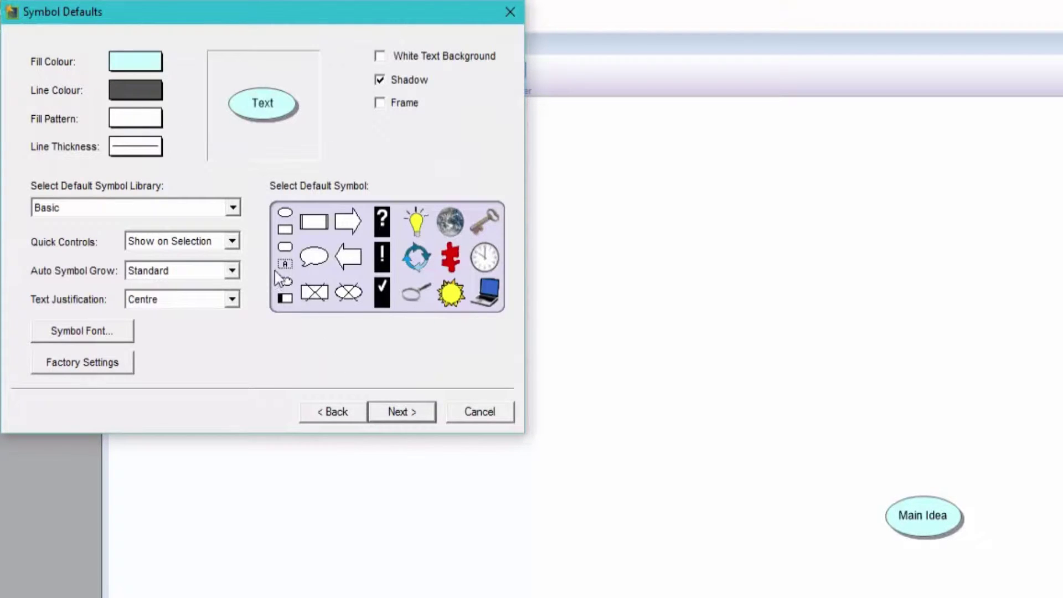
{"action": "left_click", "coordinate": [285, 248]}
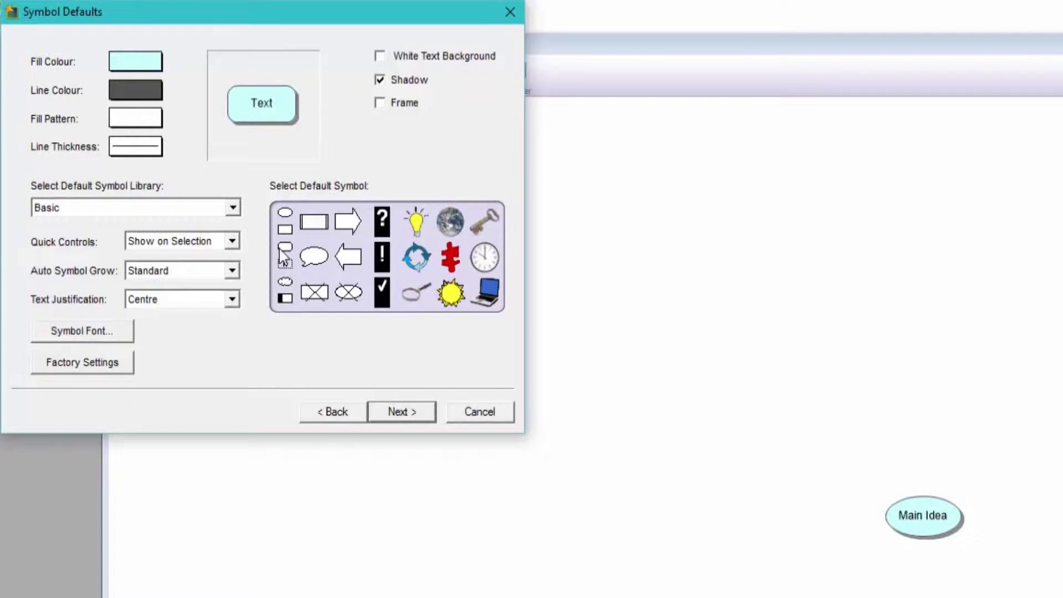
{"action": "left_click", "coordinate": [380, 80]}
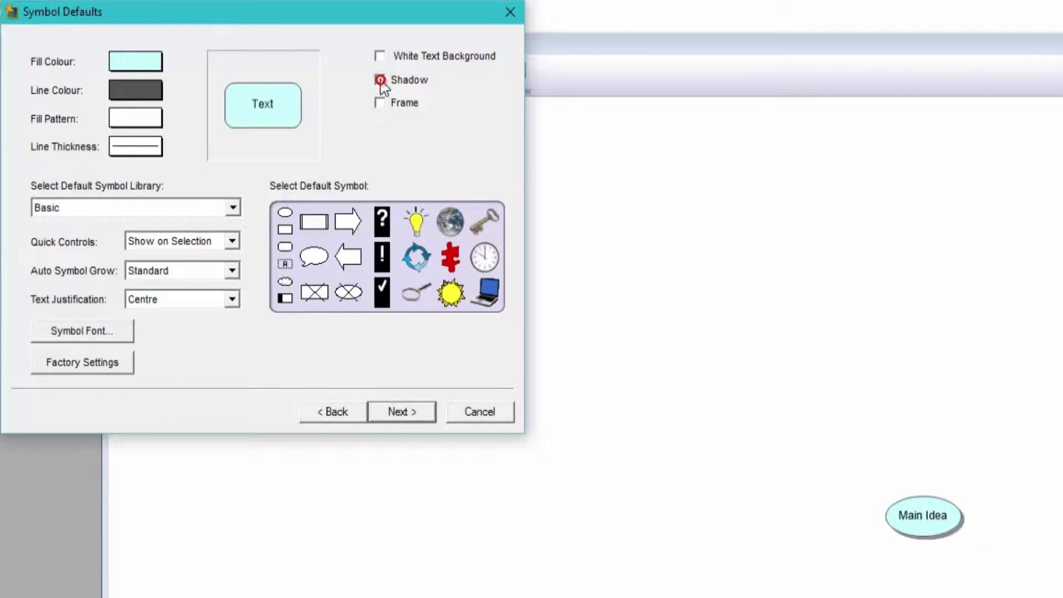
- Give default symbols a Double Thick outline and Century Gothic text
{"action": "left_click", "coordinate": [151, 145]}
{"action": "left_click", "coordinate": [182, 163]}
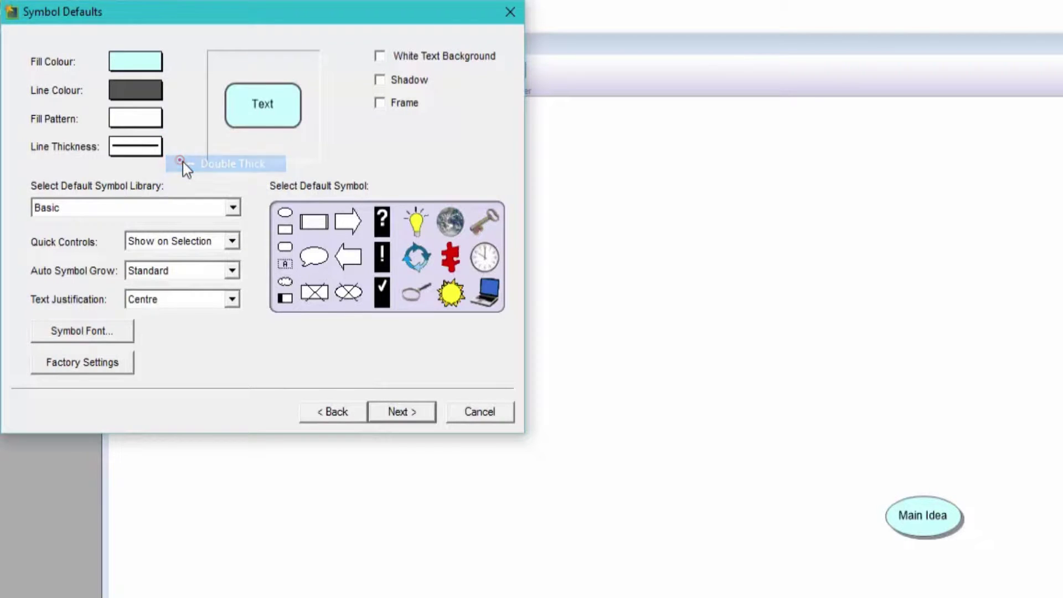
{"action": "left_click", "coordinate": [125, 337]}
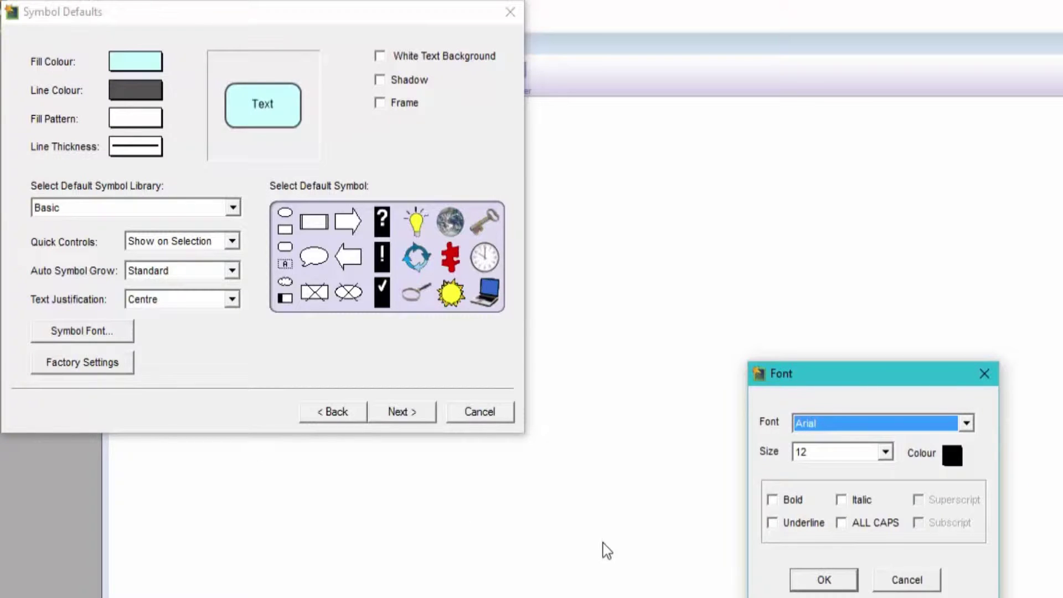
{"action": "key", "text": "c"}
{"action": "left_click", "coordinate": [966, 423]}
{"action": "left_click", "coordinate": [968, 562]}
{"action": "left_click", "coordinate": [921, 562]}
{"action": "left_click", "coordinate": [834, 578]}
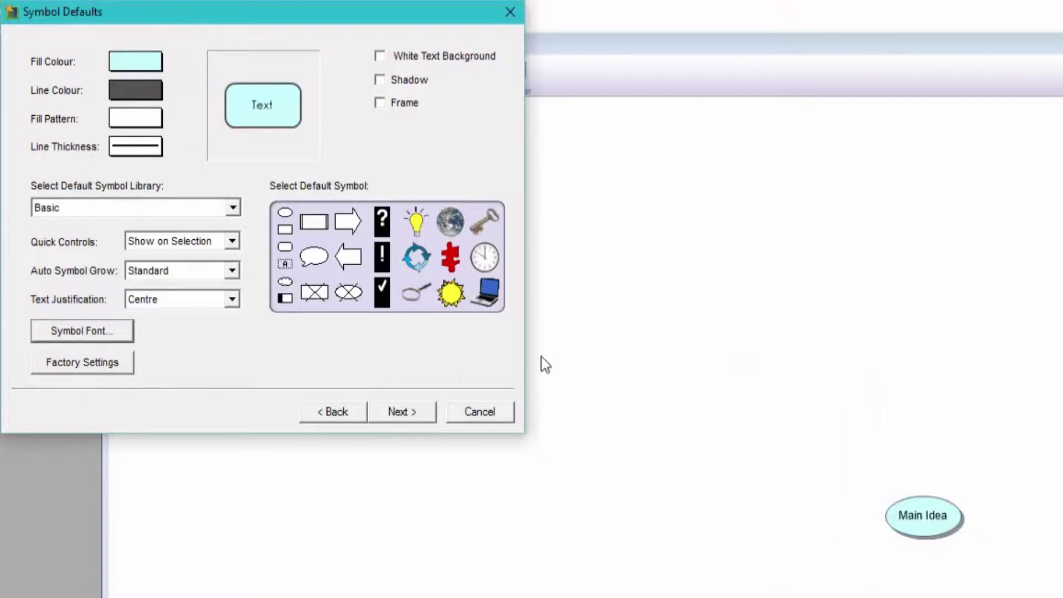
- Make default links Double Thick without a white text background
{"action": "left_click", "coordinate": [430, 411]}
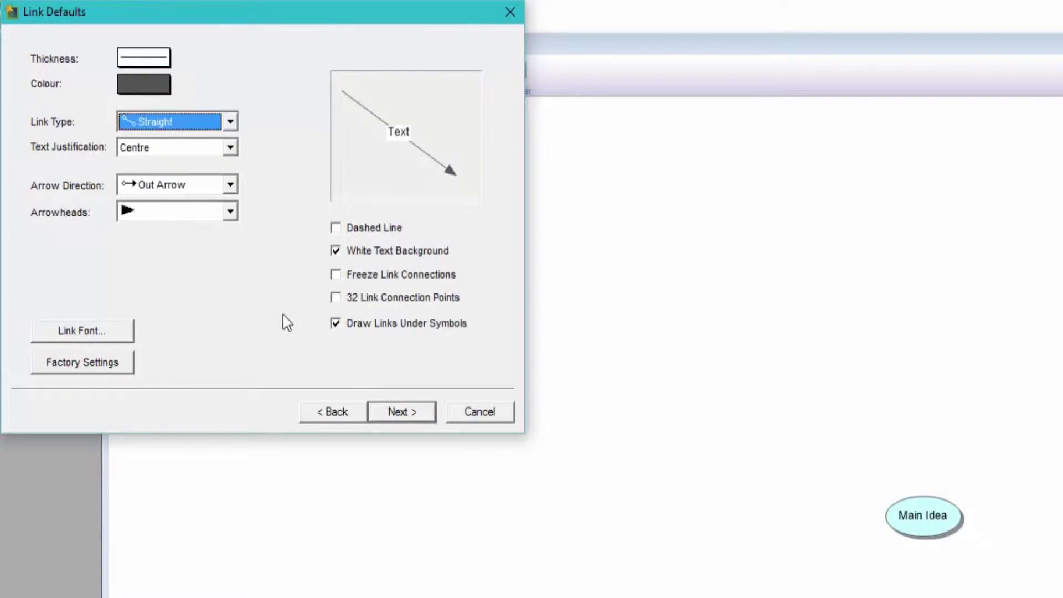
{"action": "left_click", "coordinate": [158, 61]}
{"action": "left_click", "coordinate": [187, 83]}
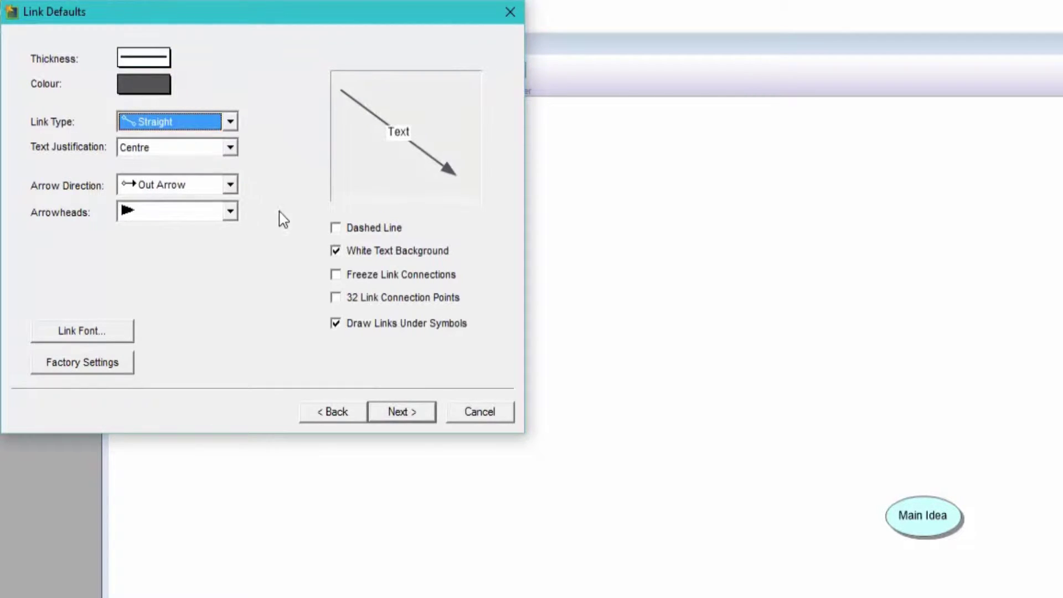
{"action": "left_click", "coordinate": [335, 250]}
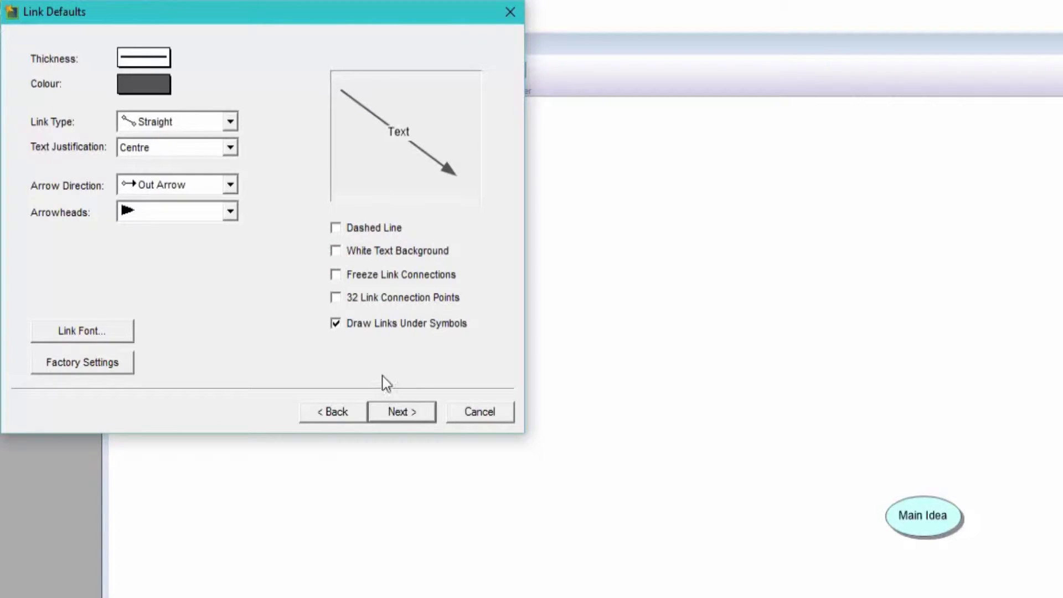
- Set the outline notes font to Calibri and advance to Transfer Defaults
{"action": "left_click", "coordinate": [416, 412]}
{"action": "left_click", "coordinate": [418, 413]}
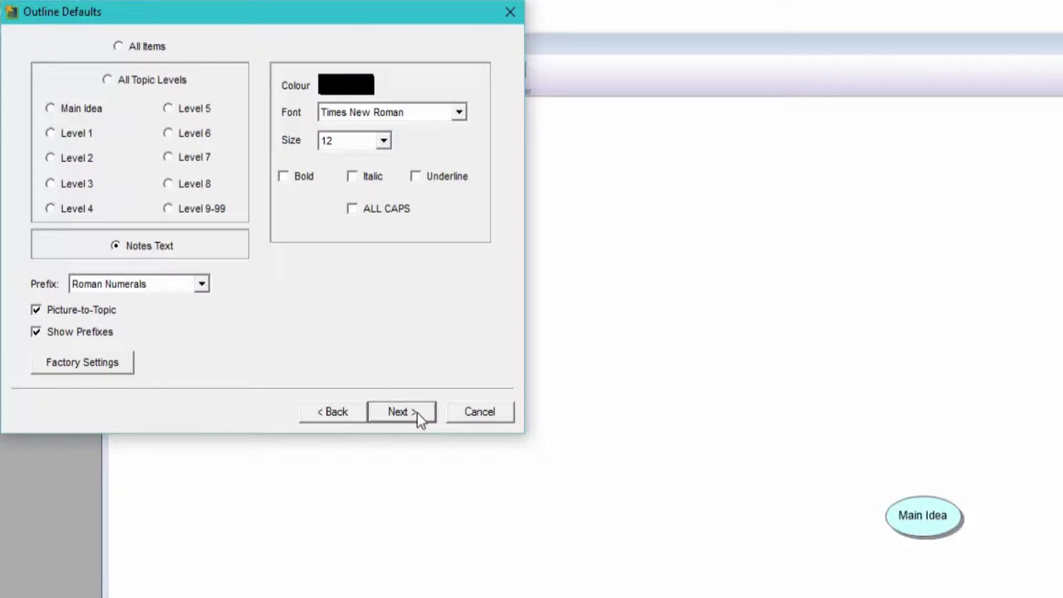
{"action": "left_click", "coordinate": [441, 114]}
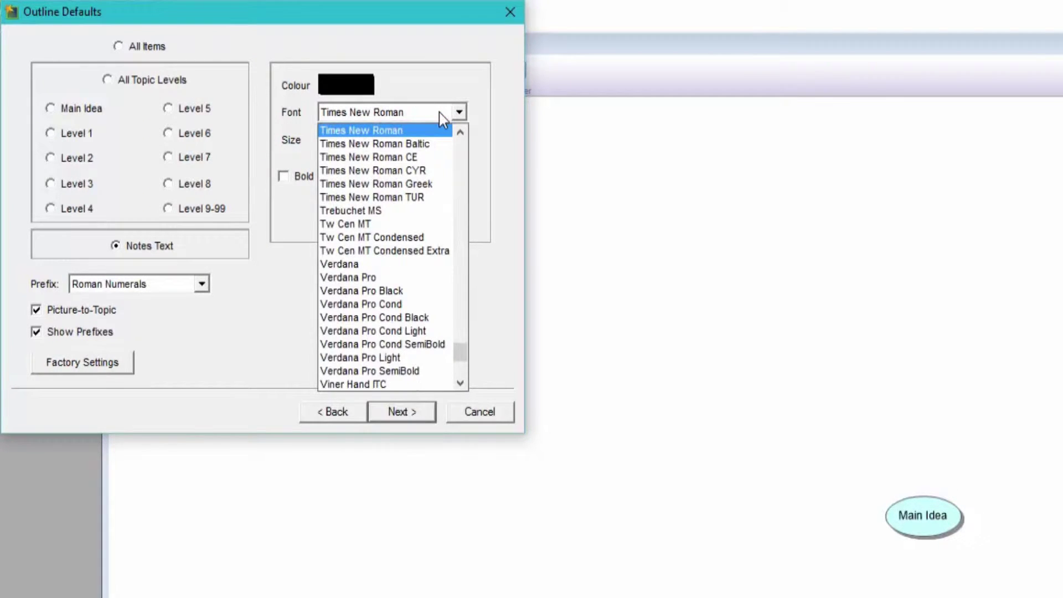
{"action": "key", "text": "c"}
{"action": "left_click", "coordinate": [440, 132]}
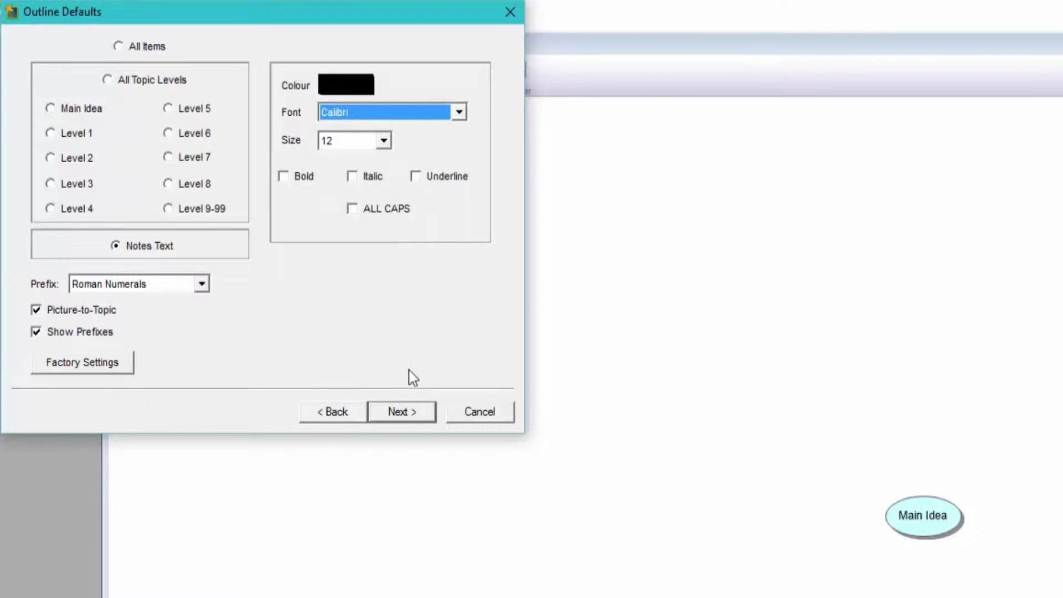
{"action": "left_click", "coordinate": [419, 412]}
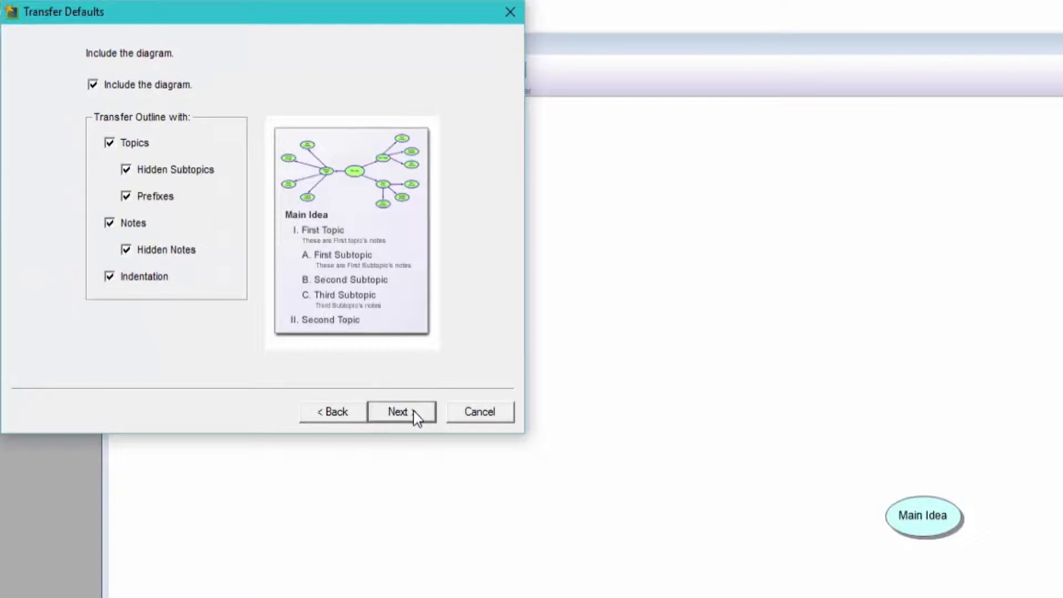
- On Printing Defaults, set the outline's top and left margins to 2.54 cm
{"action": "left_click", "coordinate": [419, 412]}
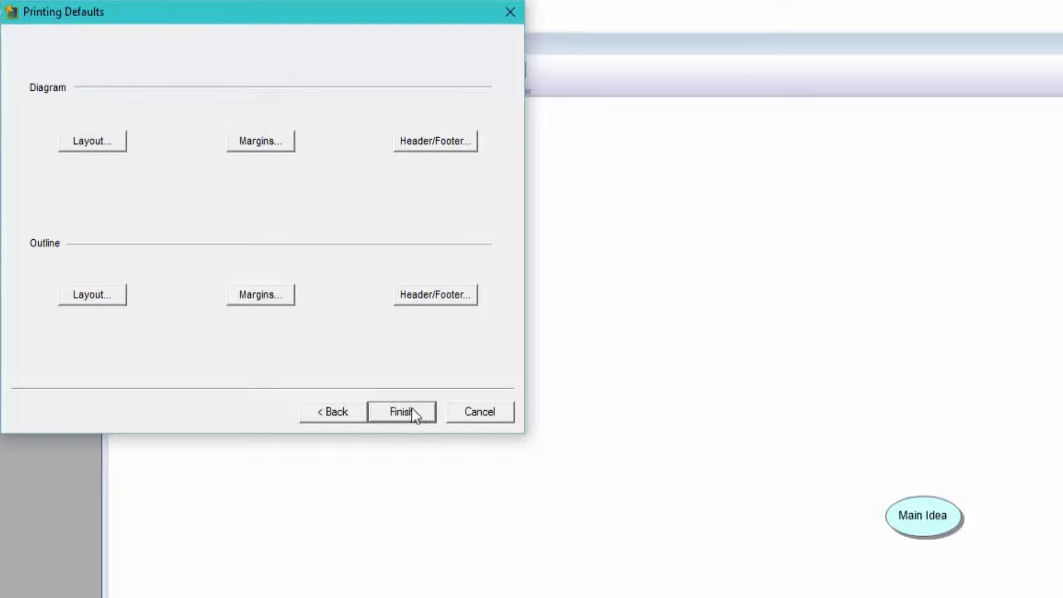
{"action": "left_click", "coordinate": [288, 300]}
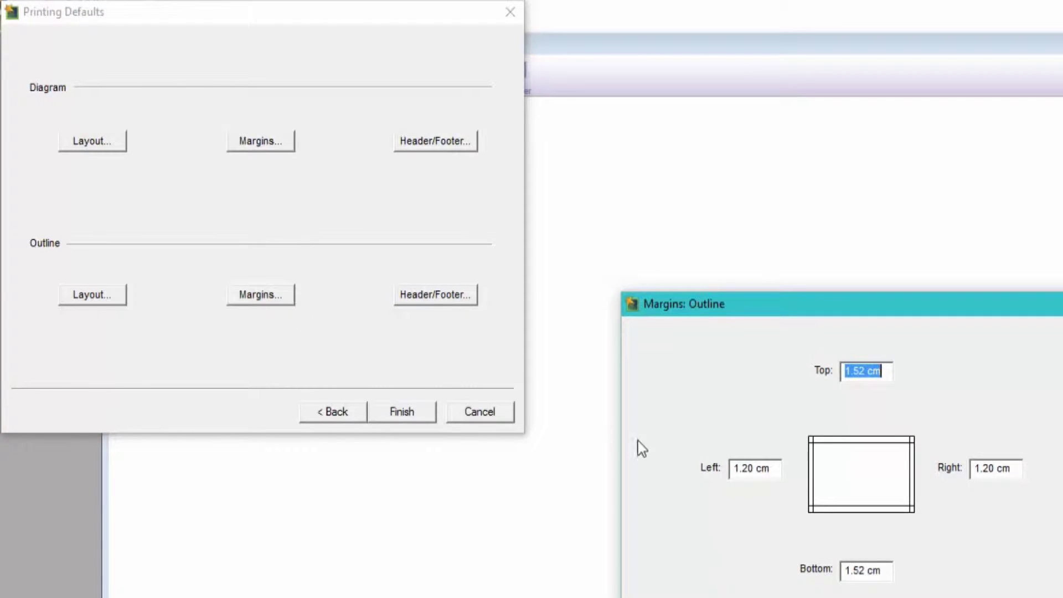
{"action": "type", "text": "2.54 cm"}
{"action": "left_click_drag", "start_coordinate": [770, 468], "coordinate": [708, 473]}
{"action": "type", "text": "2.54 cm"}
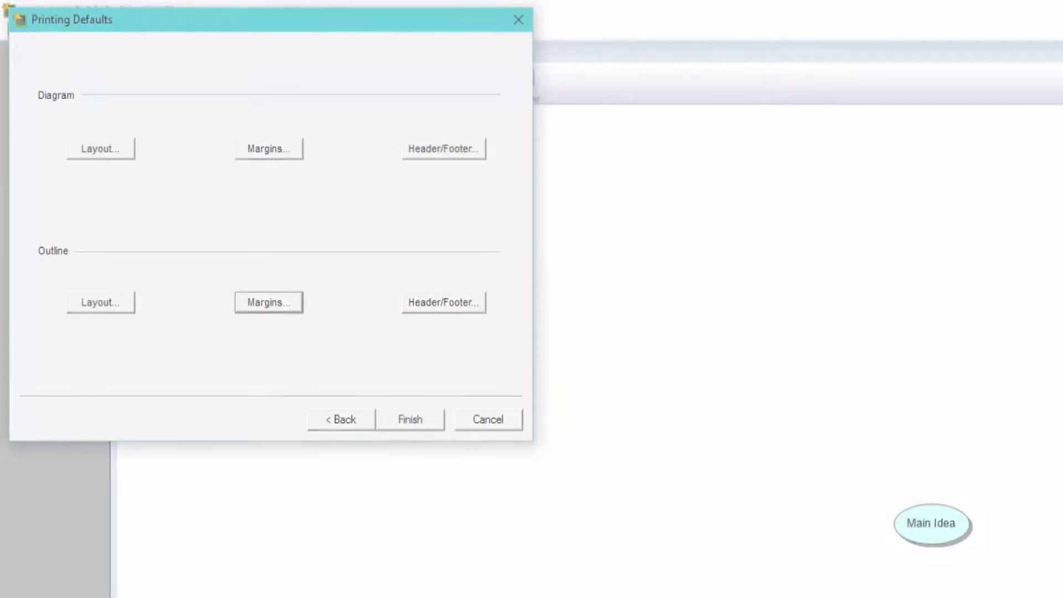
- Finish the defaults wizard, dismiss the confirmation, and deselect the new Main Idea symbol
{"action": "left_click", "coordinate": [411, 421]}
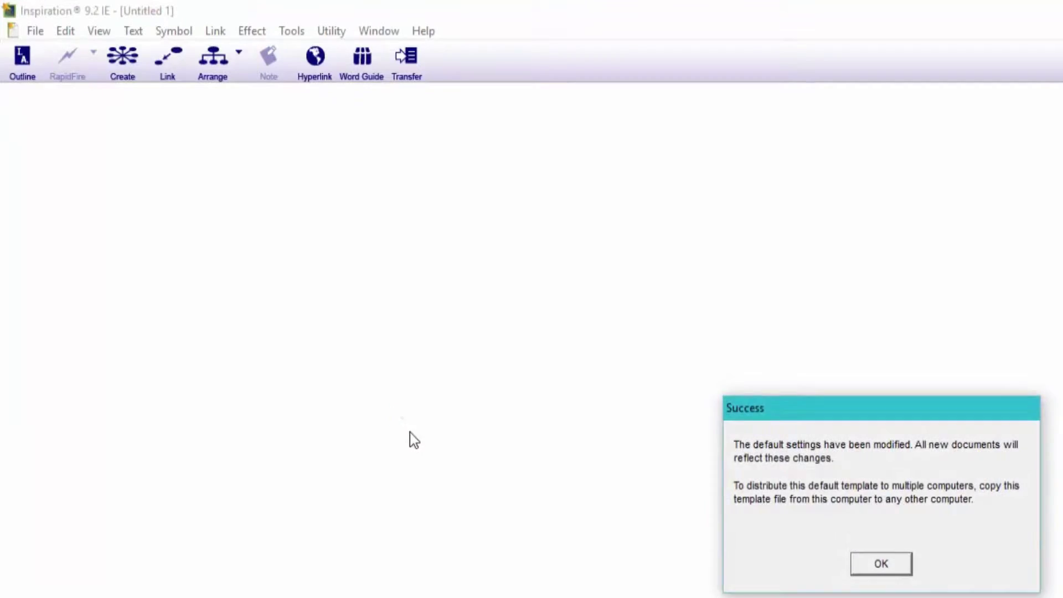
{"action": "left_click", "coordinate": [865, 570]}
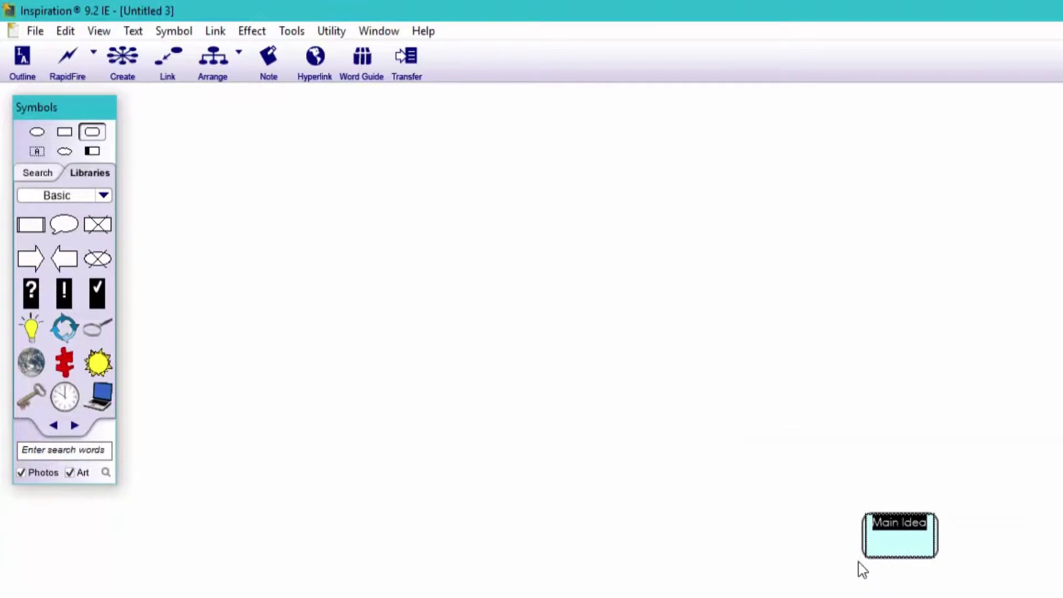
{"action": "left_click", "coordinate": [814, 540]}
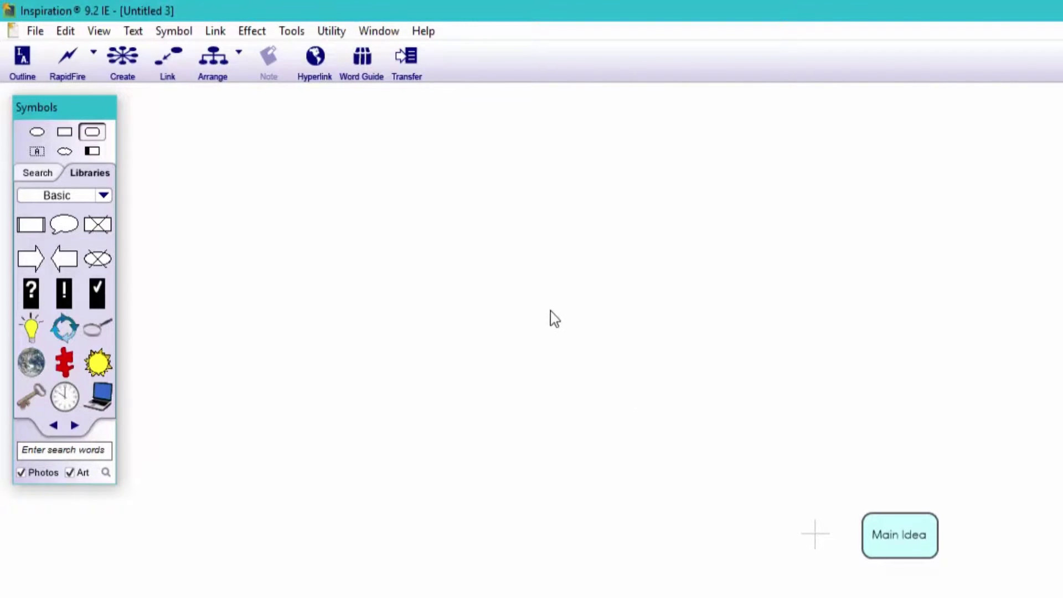
{"action": "left_click", "coordinate": [344, 32]}
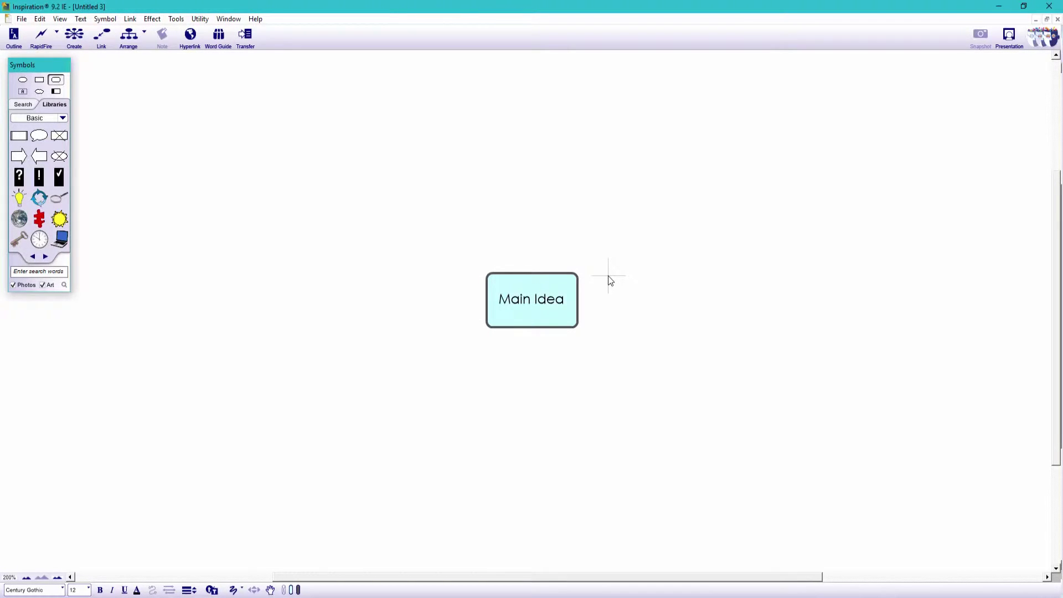
- Make the diagram background light blue
{"action": "right_click", "coordinate": [610, 281]}
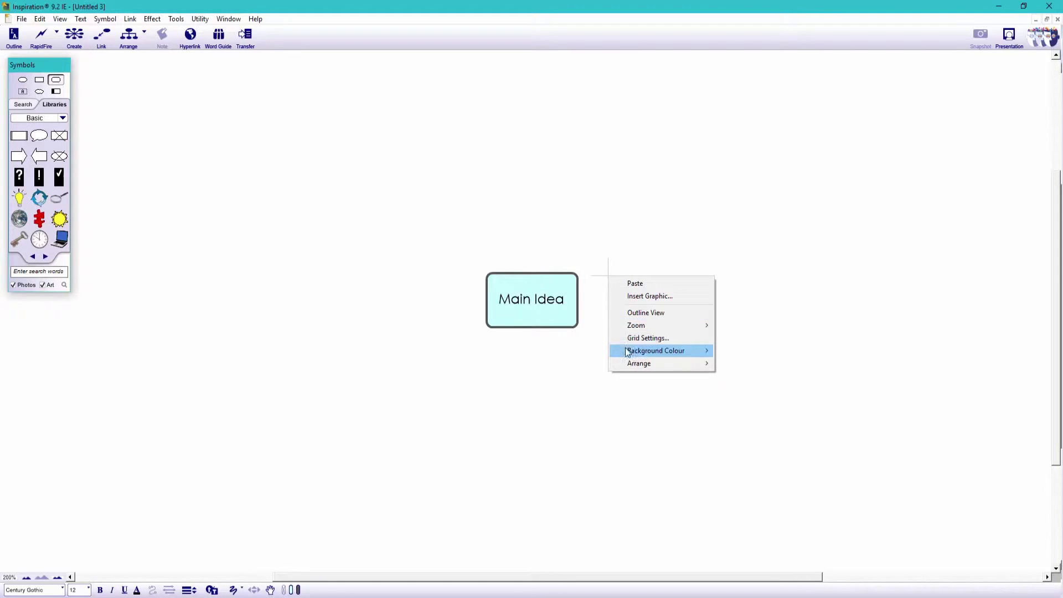
{"action": "mouse_move", "coordinate": [629, 352]}
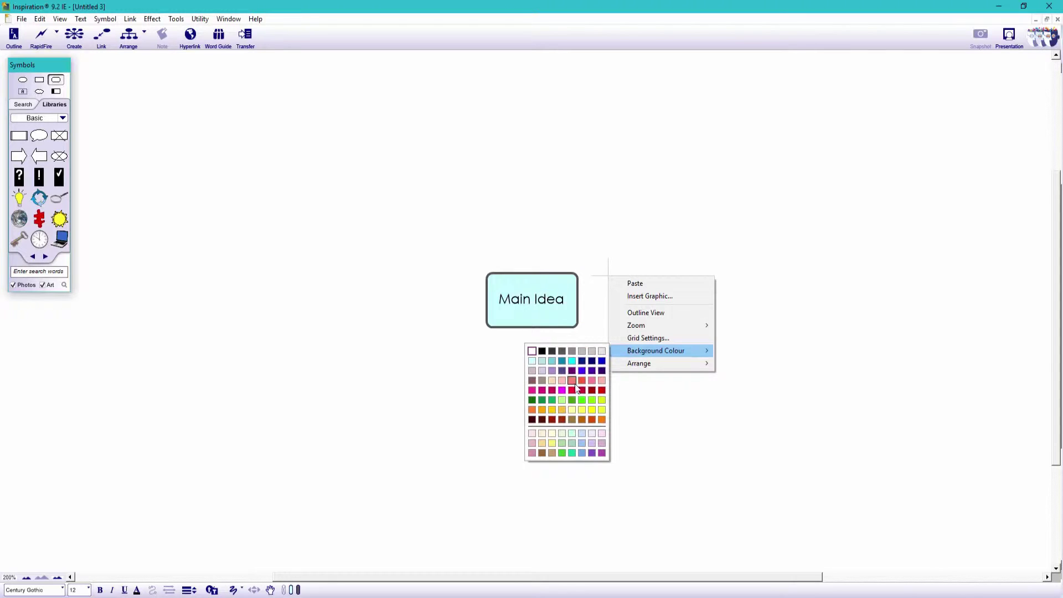
{"action": "left_click", "coordinate": [583, 432]}
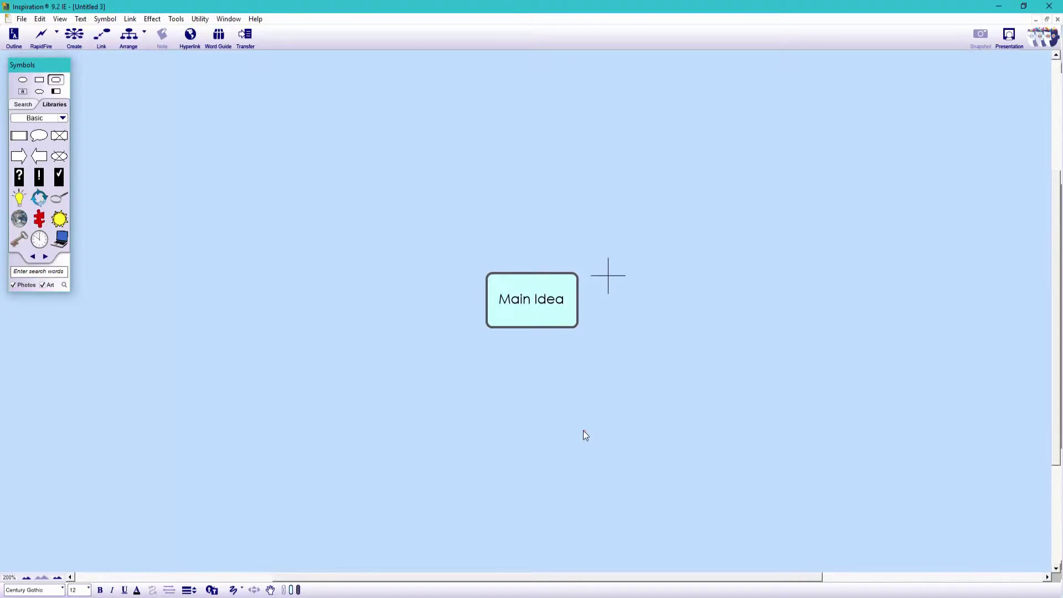
- Fill the Main Idea symbol pale yellow and remove its border
{"action": "left_click", "coordinate": [555, 324]}
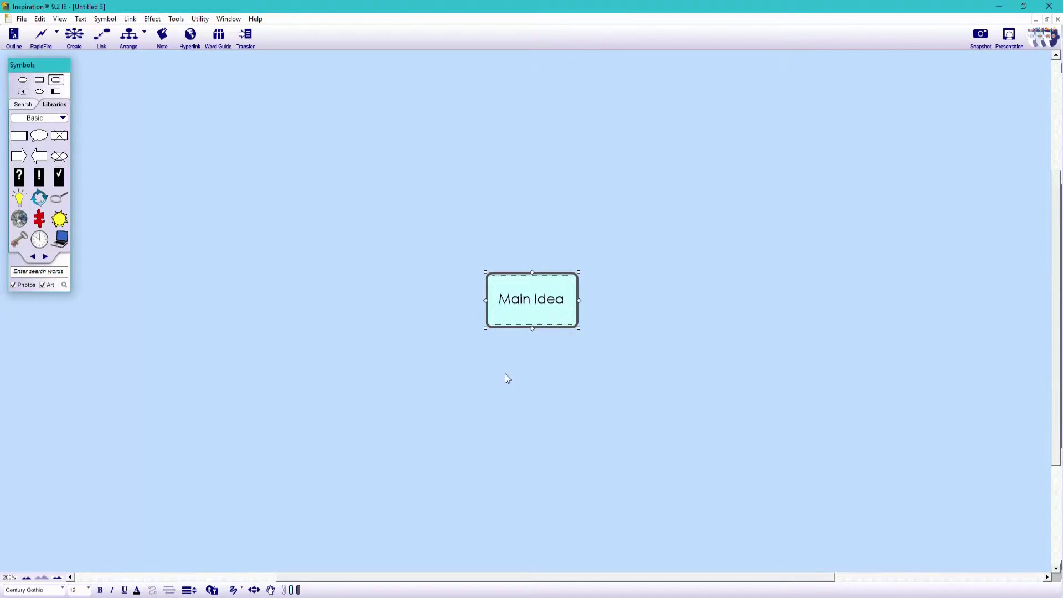
{"action": "left_click", "coordinate": [291, 590]}
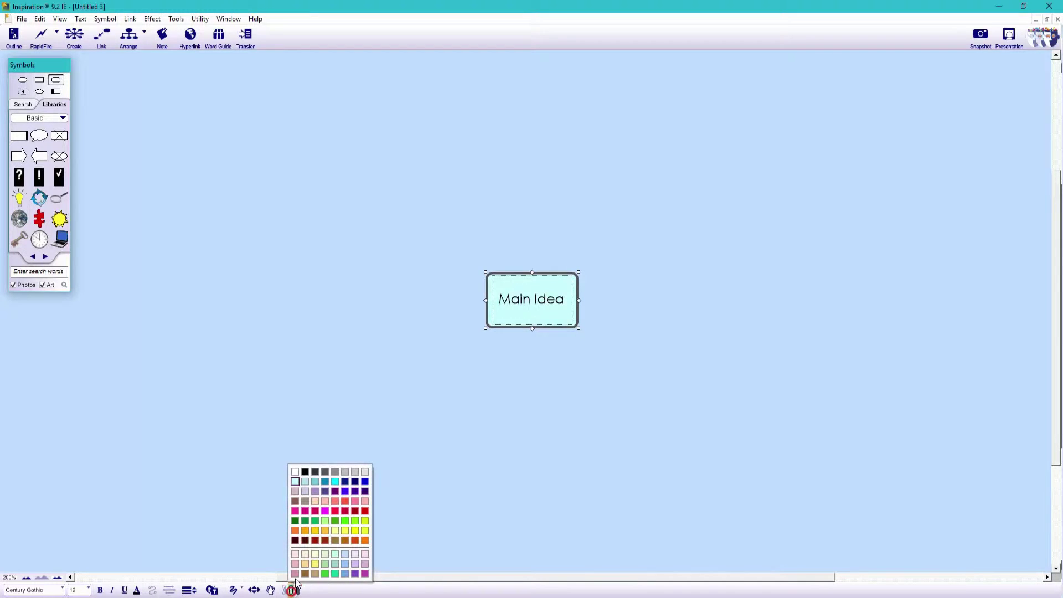
{"action": "left_click", "coordinate": [315, 555]}
{"action": "left_click", "coordinate": [299, 590]}
{"action": "left_click", "coordinate": [322, 554]}
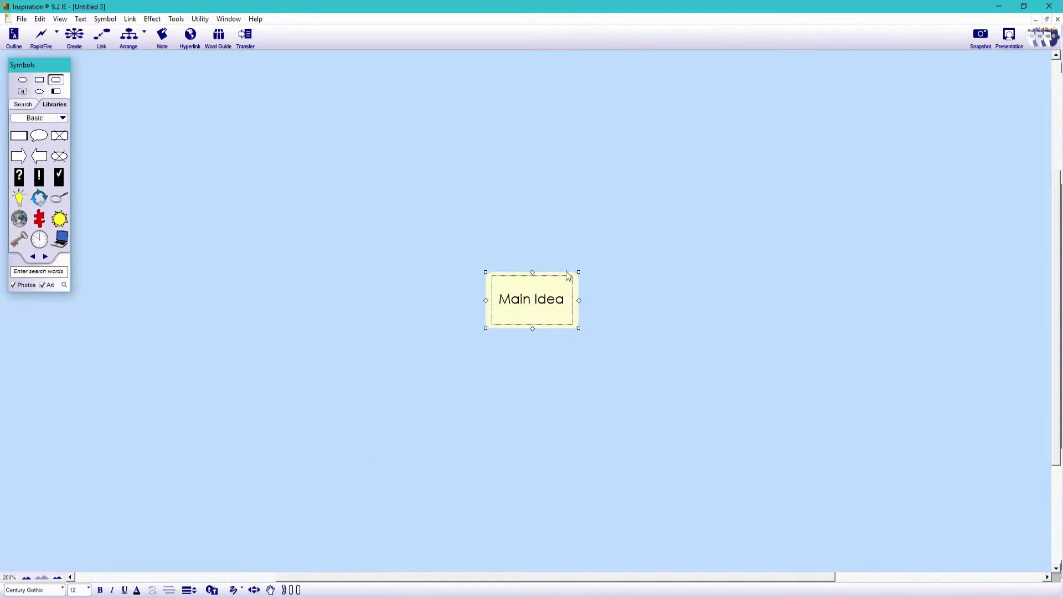
- Enlarge the Main Idea box and title it 'BA (Hons)' / 'History of Art' on two lines
{"action": "left_click_drag", "start_coordinate": [578, 273], "coordinate": [496, 217]}
{"action": "left_click", "coordinate": [589, 277]}
{"action": "type", "text": "BA (Hons)"}
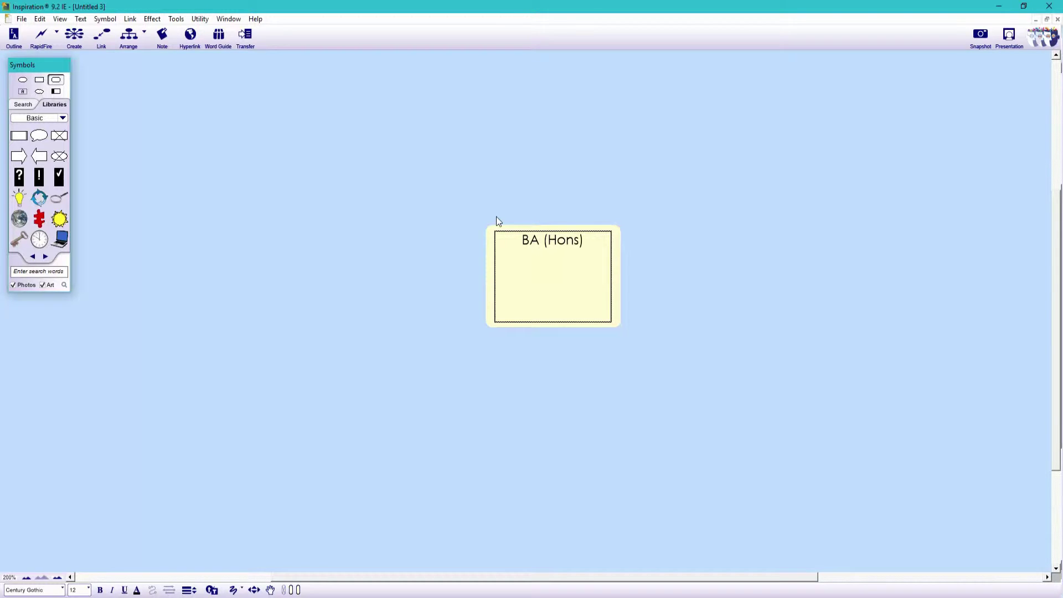
{"action": "key", "text": "Return"}
{"action": "type", "text": "History"}
{"action": "type", "text": "f Art"}
{"action": "left_click", "coordinate": [644, 287]}
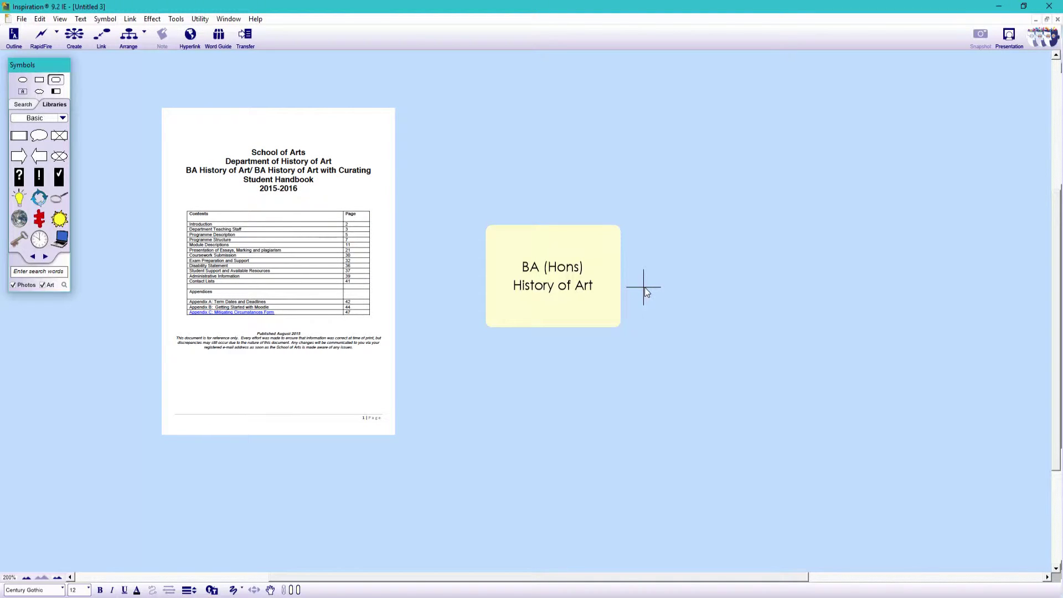
- Hyperlink the title to the BA History of Art Student Handbook 2015-2016 PDF and test it
{"action": "left_click", "coordinate": [607, 274]}
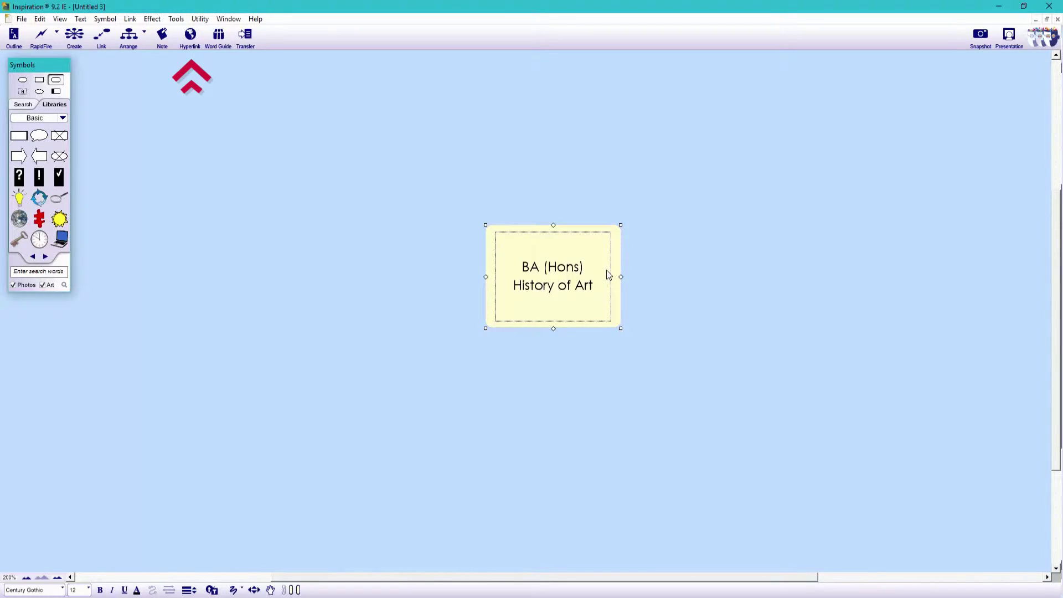
{"action": "right_click", "coordinate": [607, 271]}
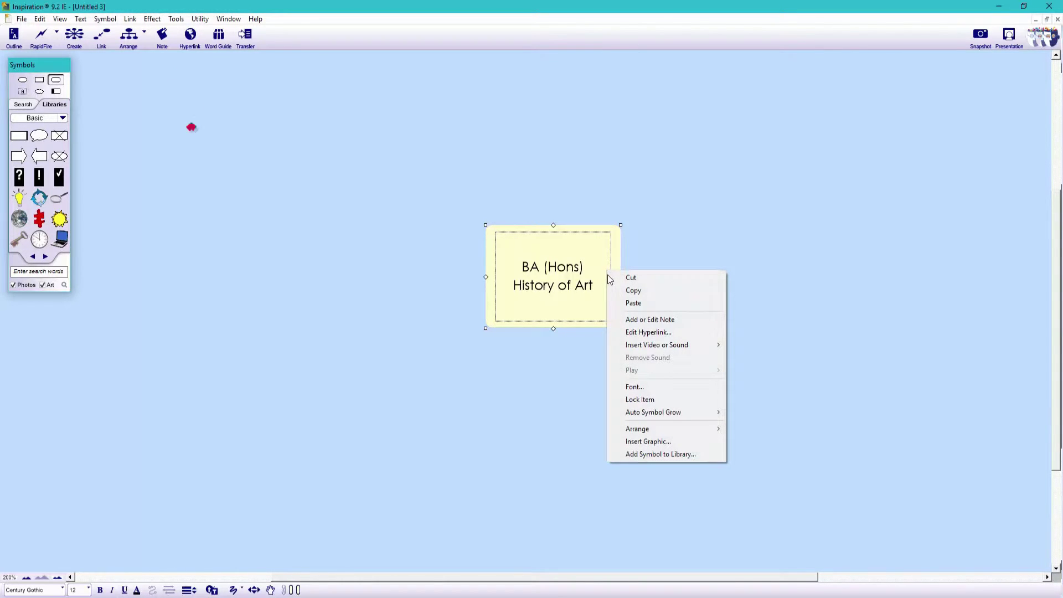
{"action": "left_click", "coordinate": [624, 333]}
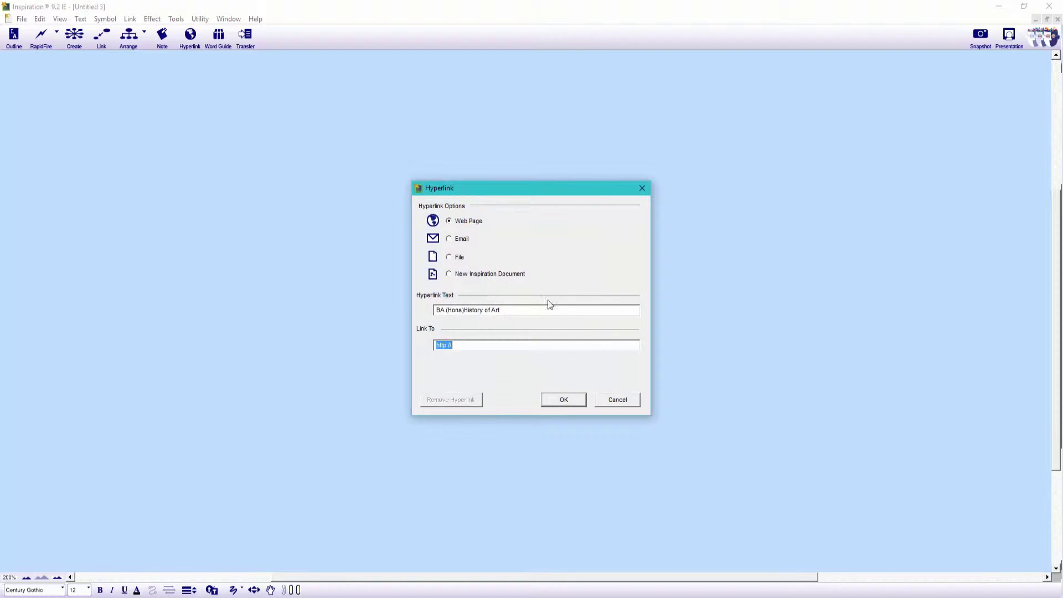
{"action": "left_click", "coordinate": [458, 262]}
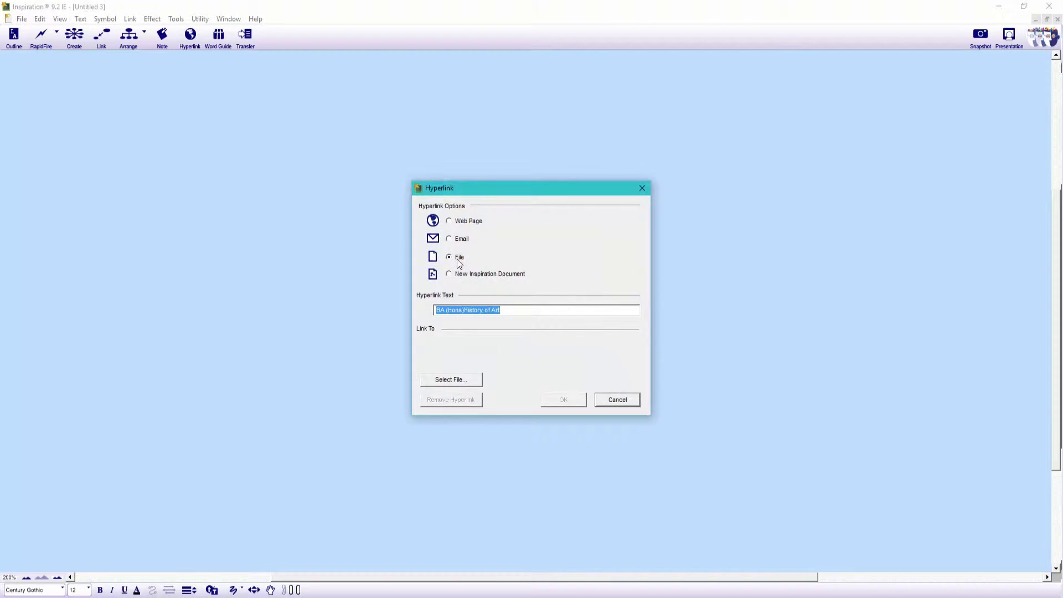
{"action": "left_click", "coordinate": [478, 381]}
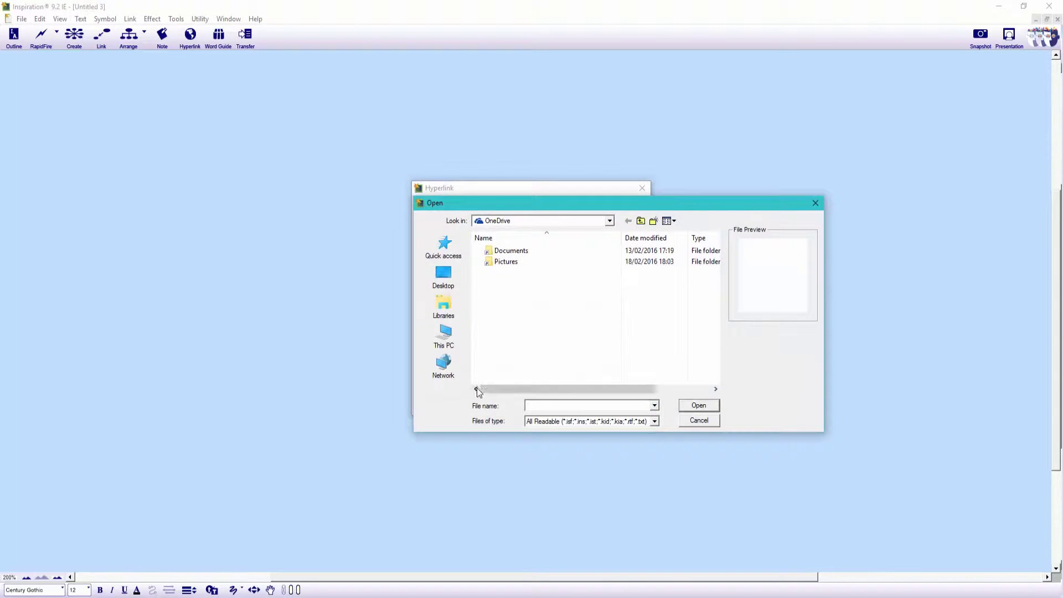
{"action": "left_click", "coordinate": [654, 422]}
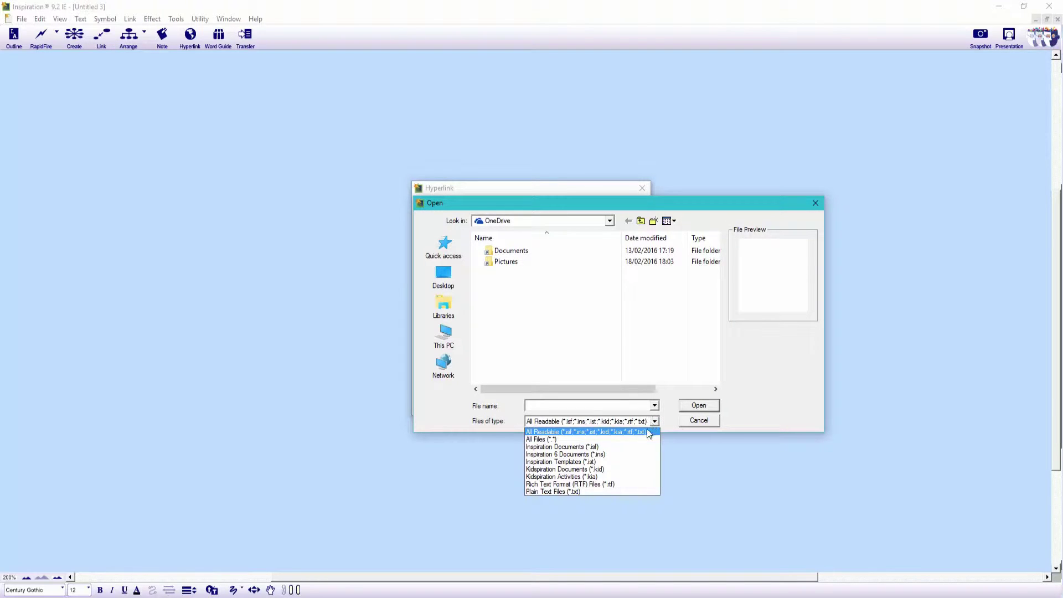
{"action": "left_click", "coordinate": [639, 439]}
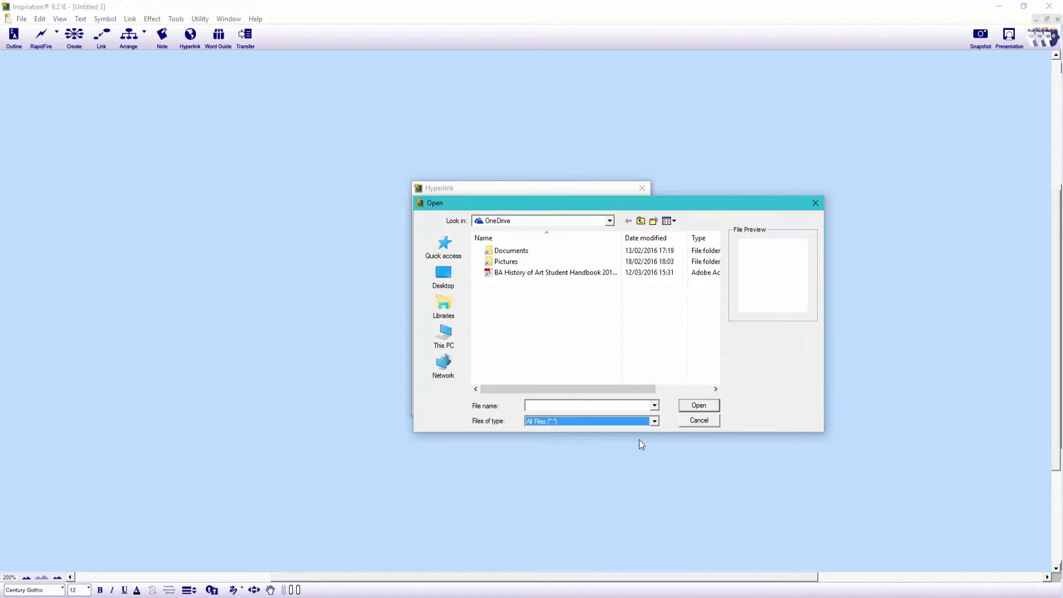
{"action": "left_click", "coordinate": [563, 273]}
{"action": "left_click", "coordinate": [688, 407]}
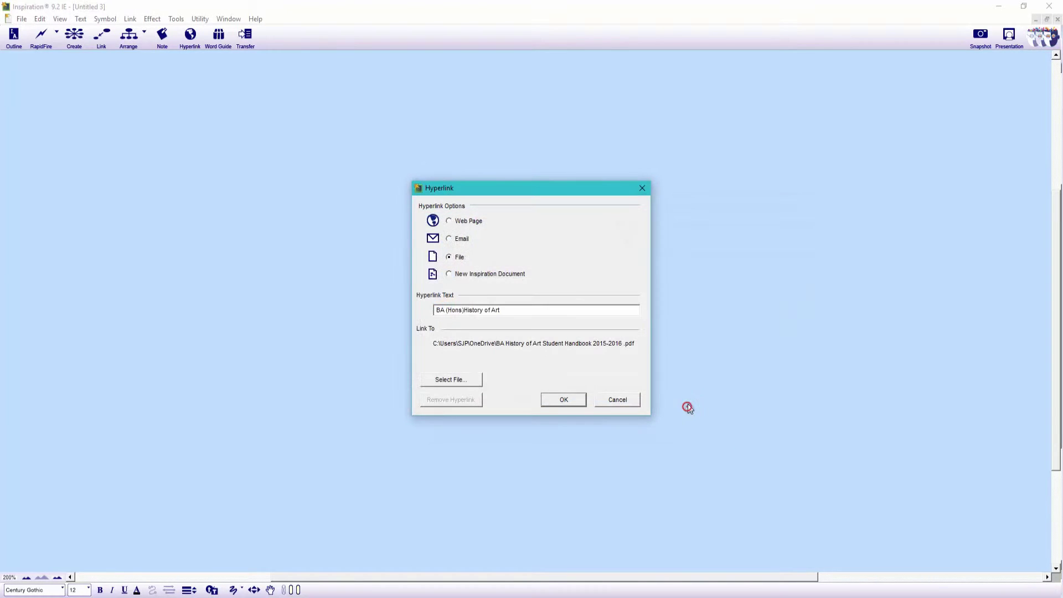
{"action": "left_click", "coordinate": [569, 401]}
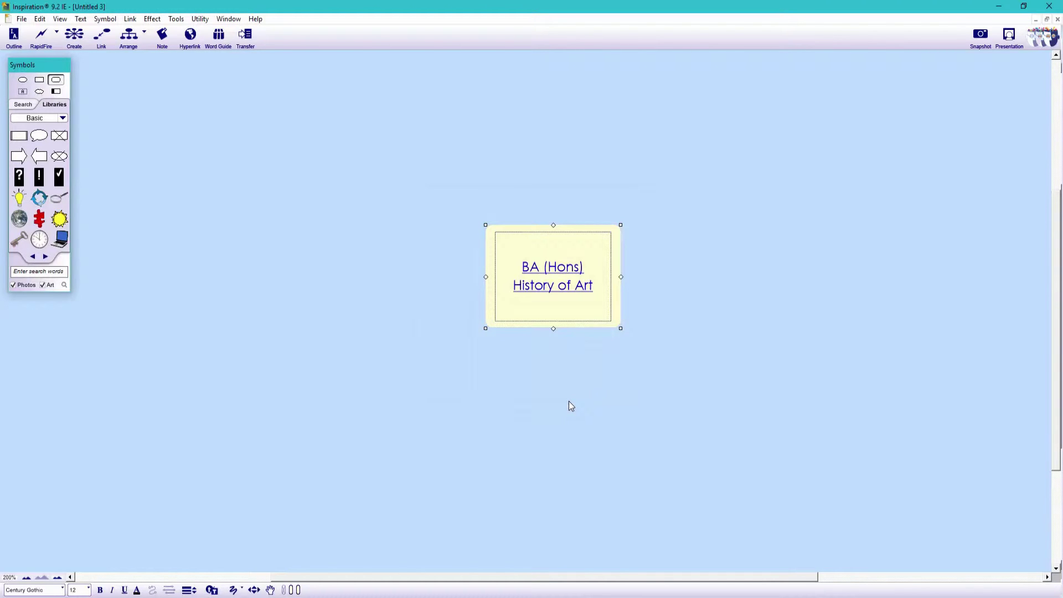
{"action": "left_click", "coordinate": [570, 290]}
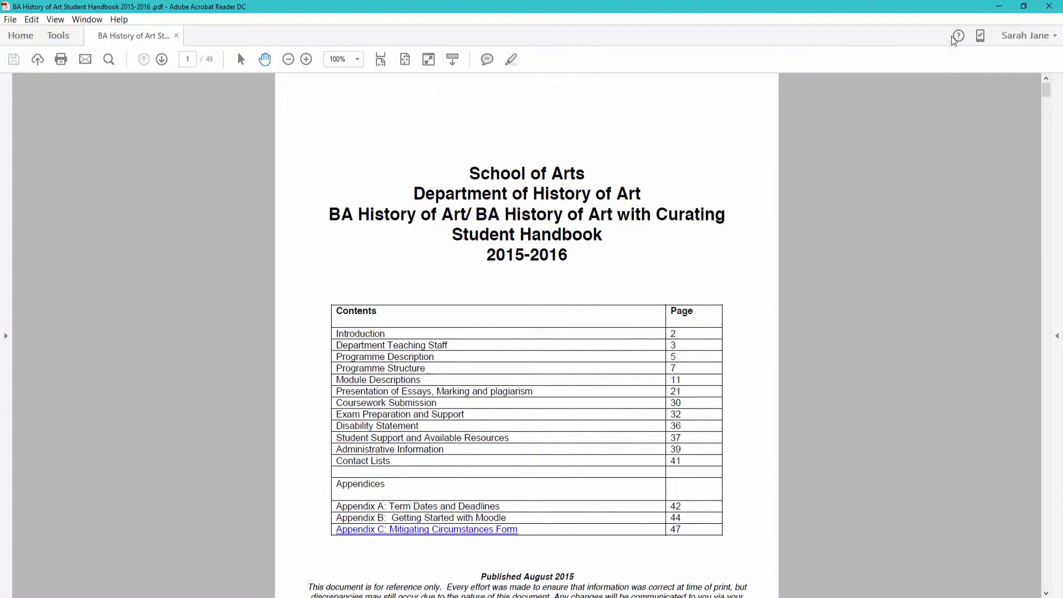
{"action": "left_click", "coordinate": [1007, 6]}
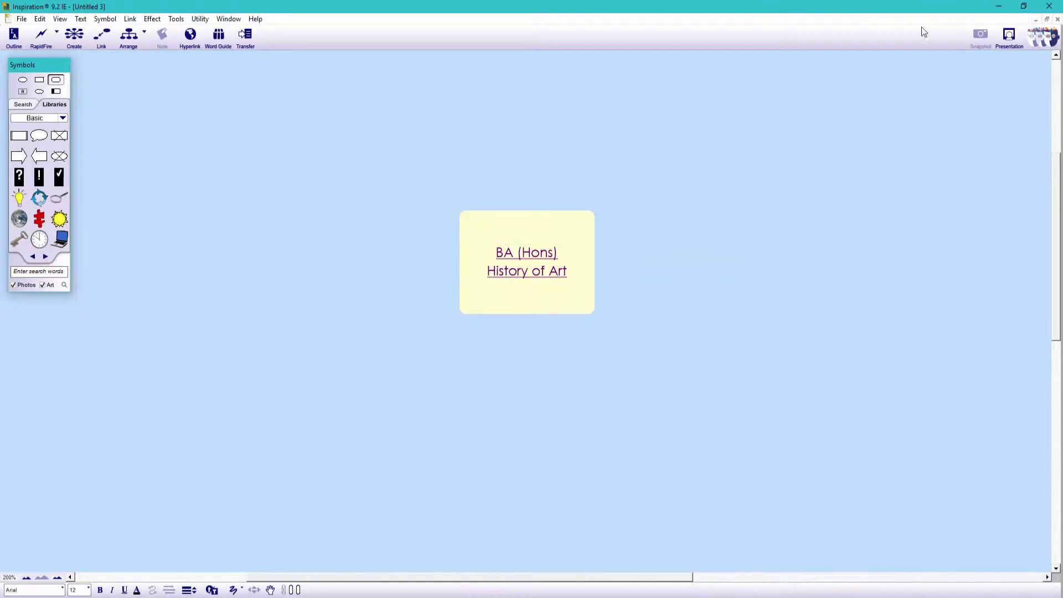
- Add Year 1, Year 2 and Year 3 subtopics with RapidFire
{"action": "left_click", "coordinate": [556, 237]}
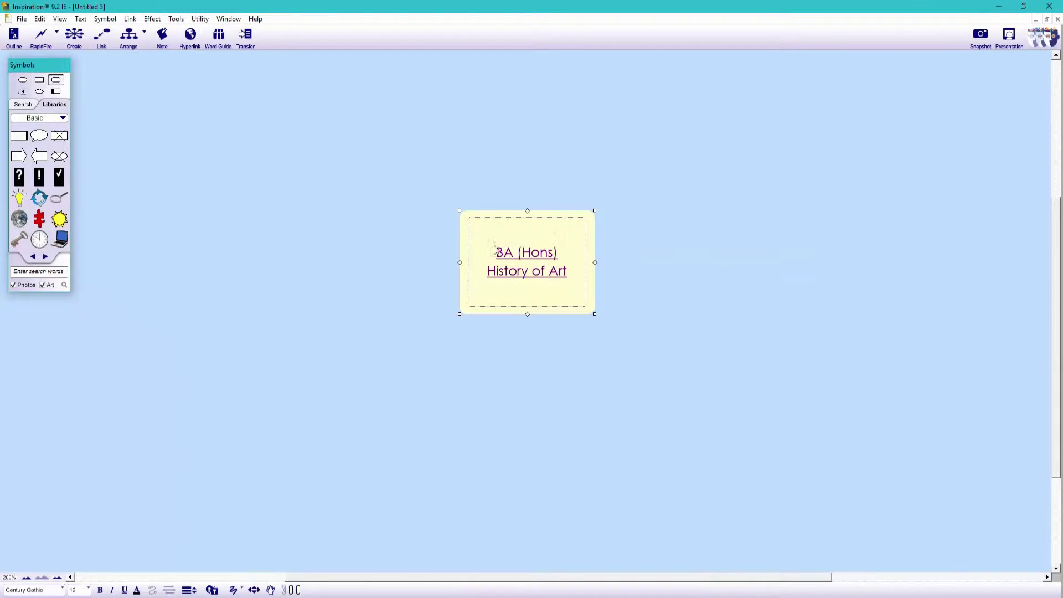
{"action": "left_click", "coordinate": [34, 44]}
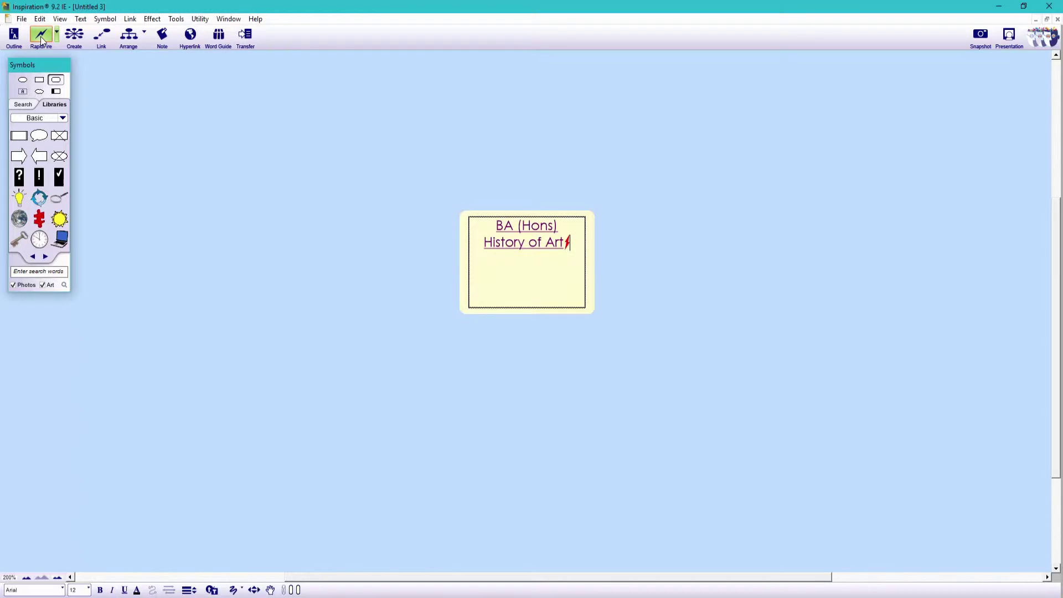
{"action": "type", "text": "Year 1"}
{"action": "key", "text": "Return"}
{"action": "type", "text": "Year 2"}
{"action": "key", "text": "Return"}
{"action": "type", "text": "Year"}
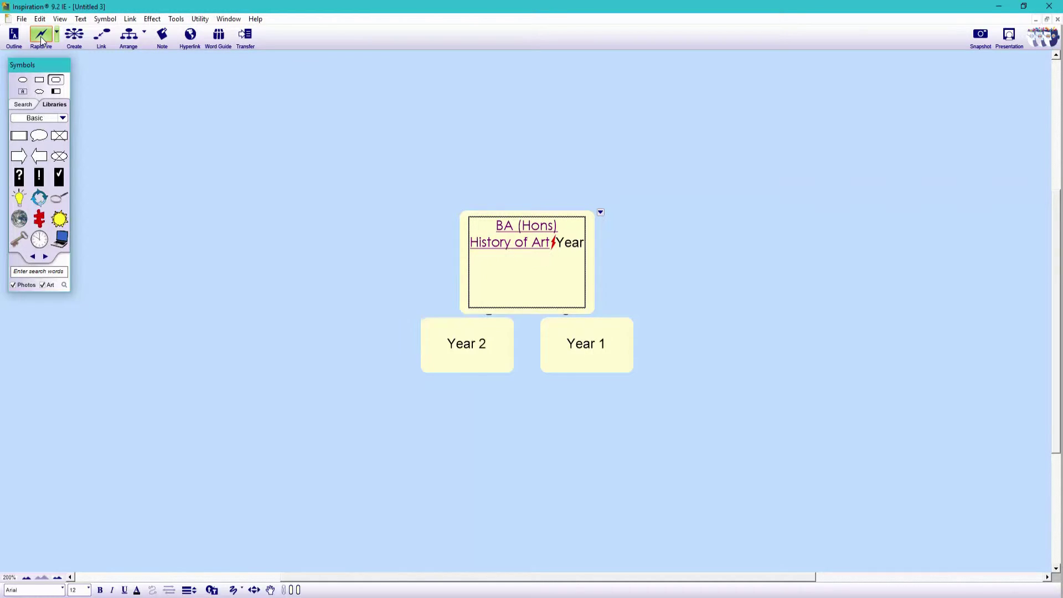
{"action": "type", "text": " 3"}
{"action": "key", "text": "Return"}
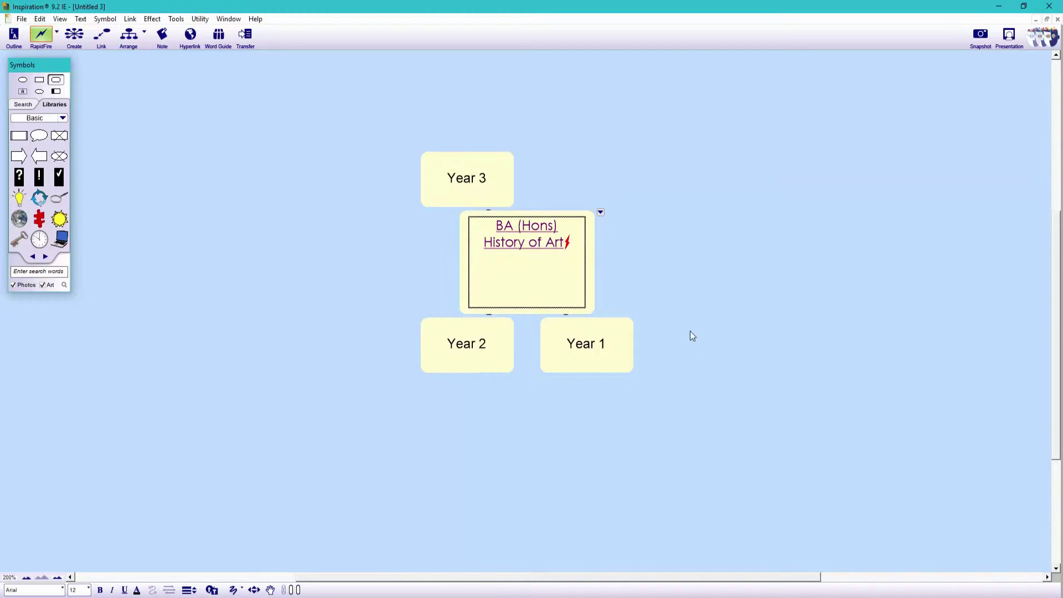
{"action": "left_click", "coordinate": [683, 334]}
- Place Year 1 lower left, Year 2 below the main topic, Year 3 lower right
{"action": "left_click_drag", "start_coordinate": [491, 178], "coordinate": [703, 440]}
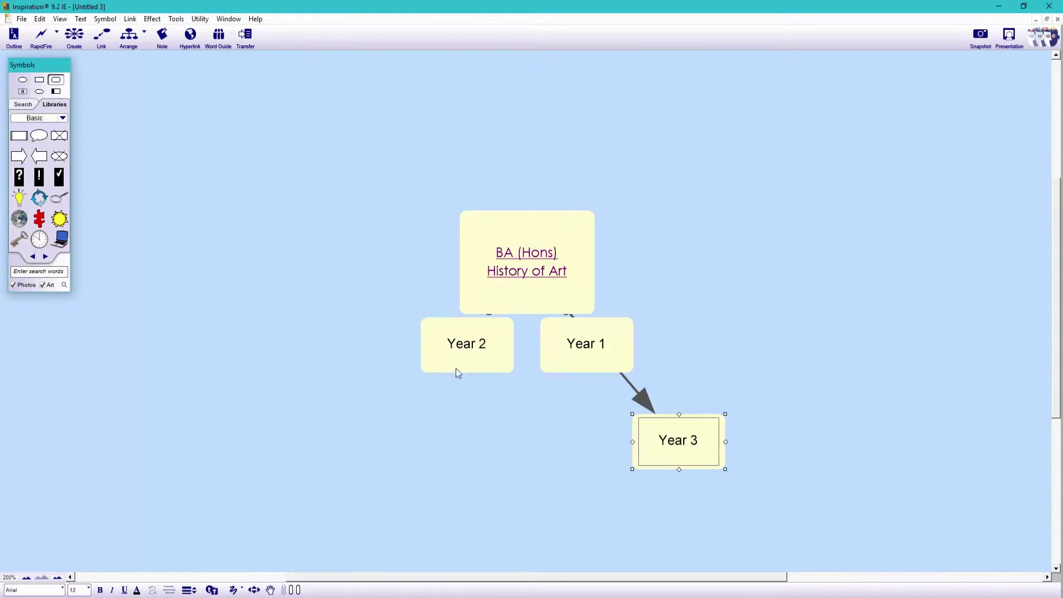
{"action": "left_click_drag", "start_coordinate": [479, 368], "coordinate": [531, 487]}
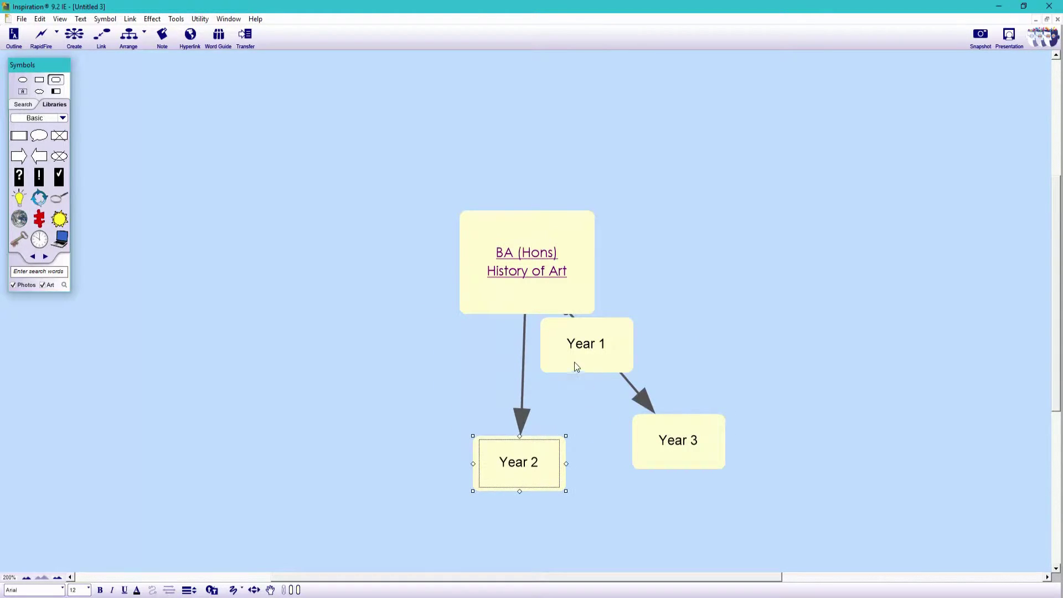
{"action": "left_click_drag", "start_coordinate": [576, 365], "coordinate": [312, 444]}
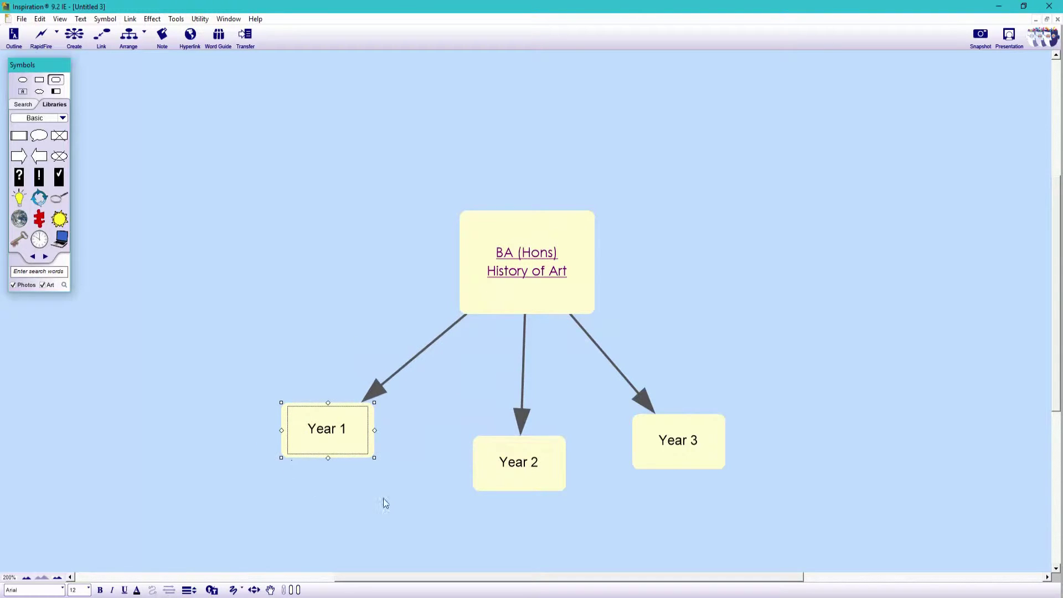
- Fill Year 1 pale teal, Year 2 teal and Year 3 light blue
{"action": "left_click", "coordinate": [290, 589]}
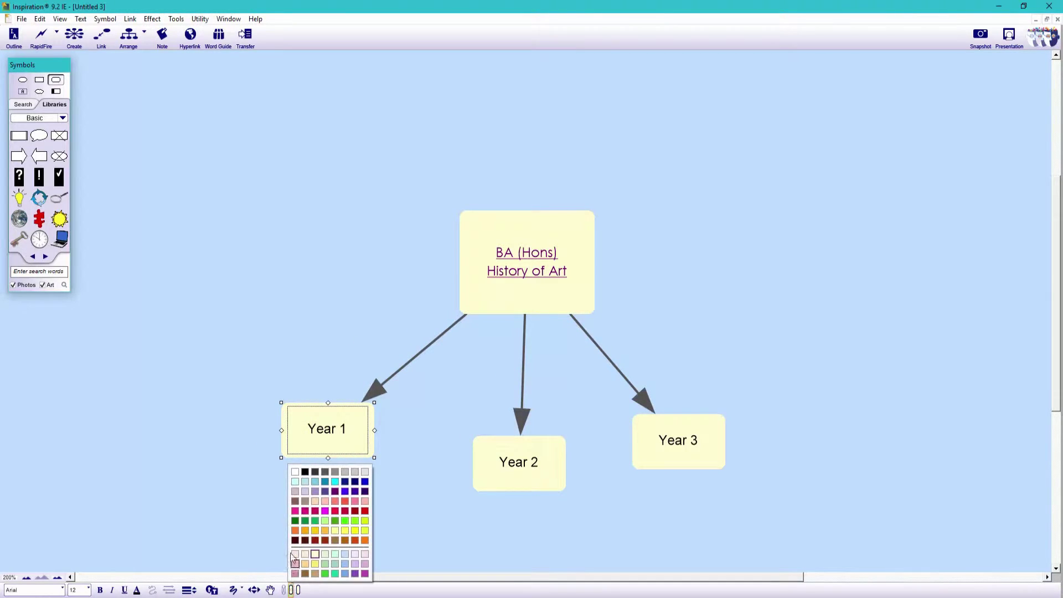
{"action": "left_click", "coordinate": [306, 485]}
{"action": "left_click", "coordinate": [482, 468]}
{"action": "left_click", "coordinate": [291, 590]}
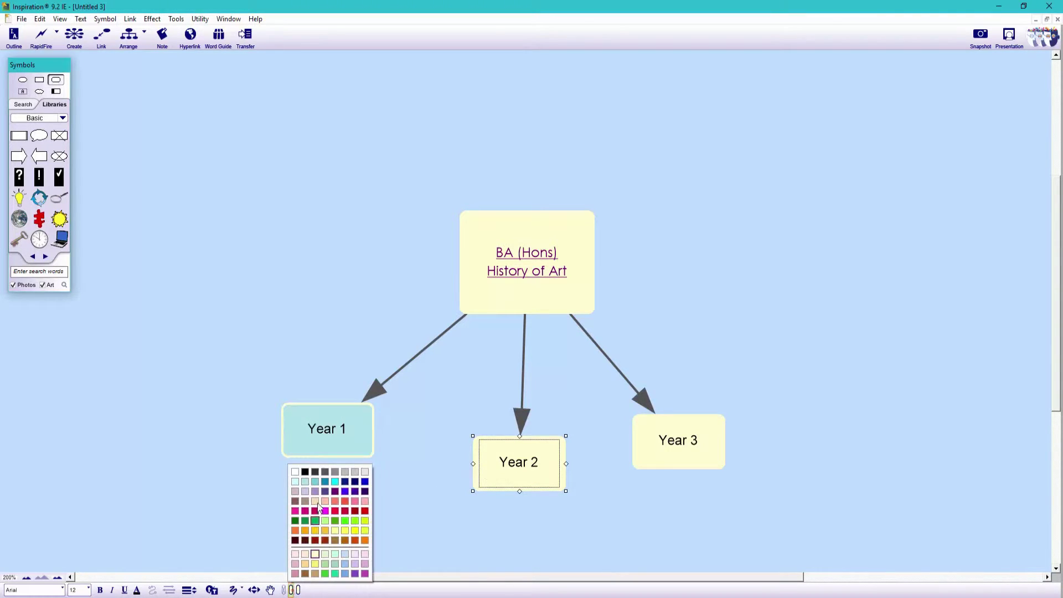
{"action": "left_click", "coordinate": [318, 483]}
{"action": "left_click", "coordinate": [645, 443]}
{"action": "left_click", "coordinate": [297, 590]}
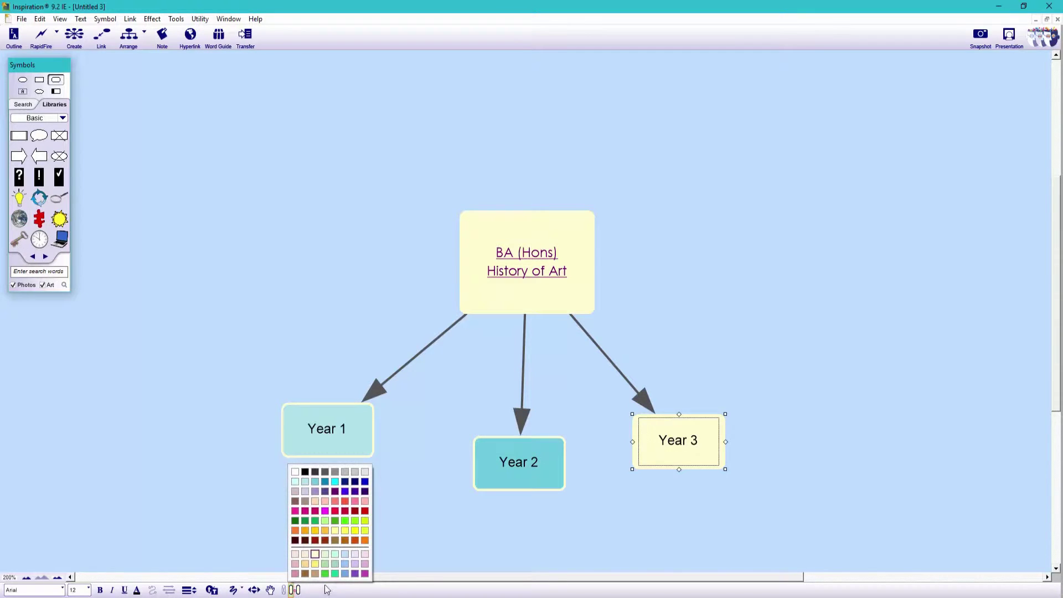
{"action": "left_click", "coordinate": [347, 567]}
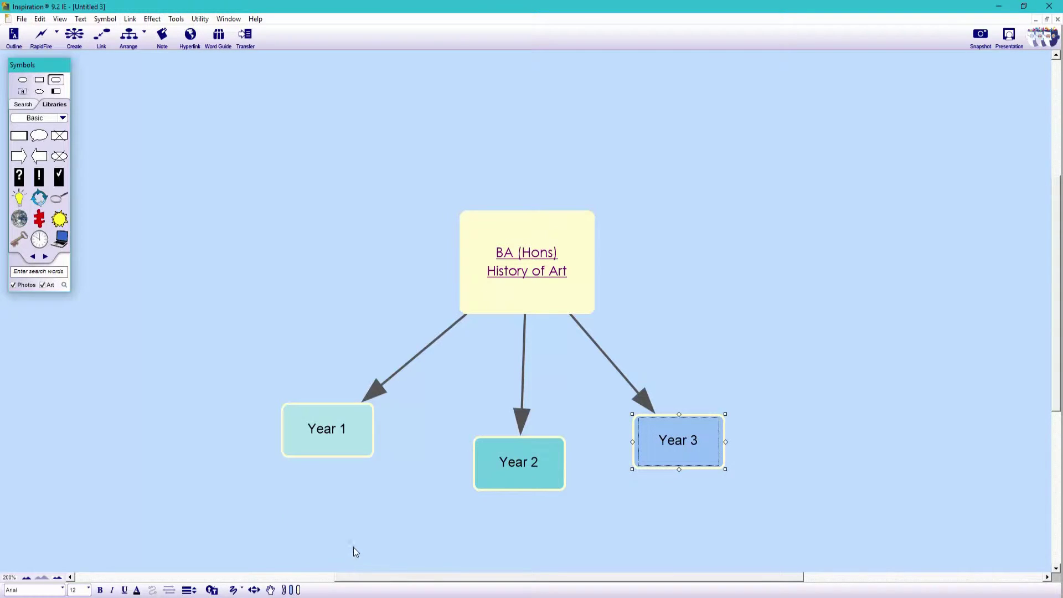
{"action": "left_click", "coordinate": [436, 534]}
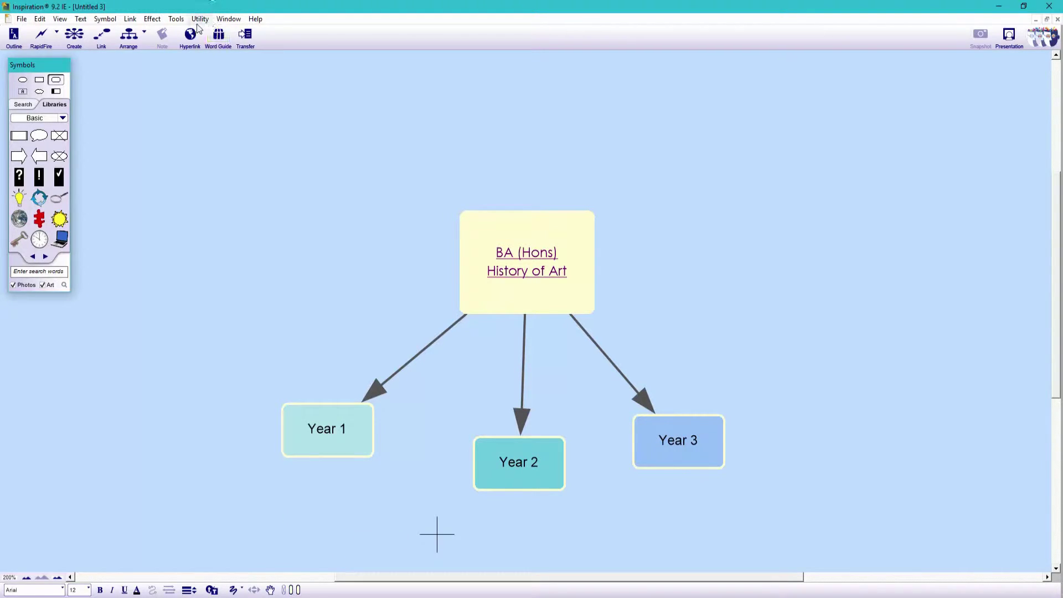
- Turn off AutoArrange and move the BA (Hons) History of Art box higher
{"action": "left_click", "coordinate": [144, 35]}
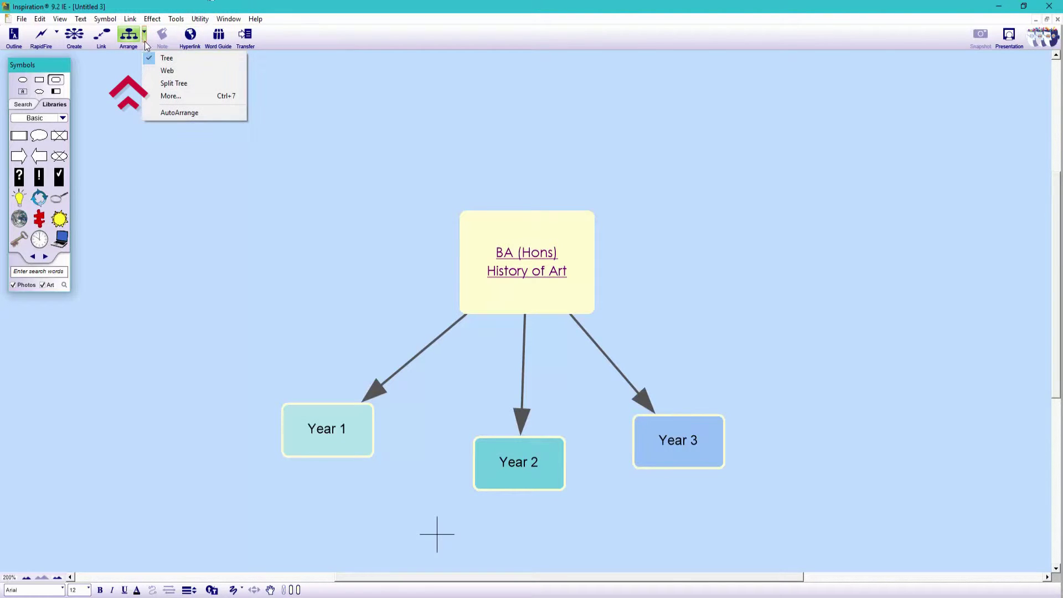
{"action": "left_click", "coordinate": [166, 112]}
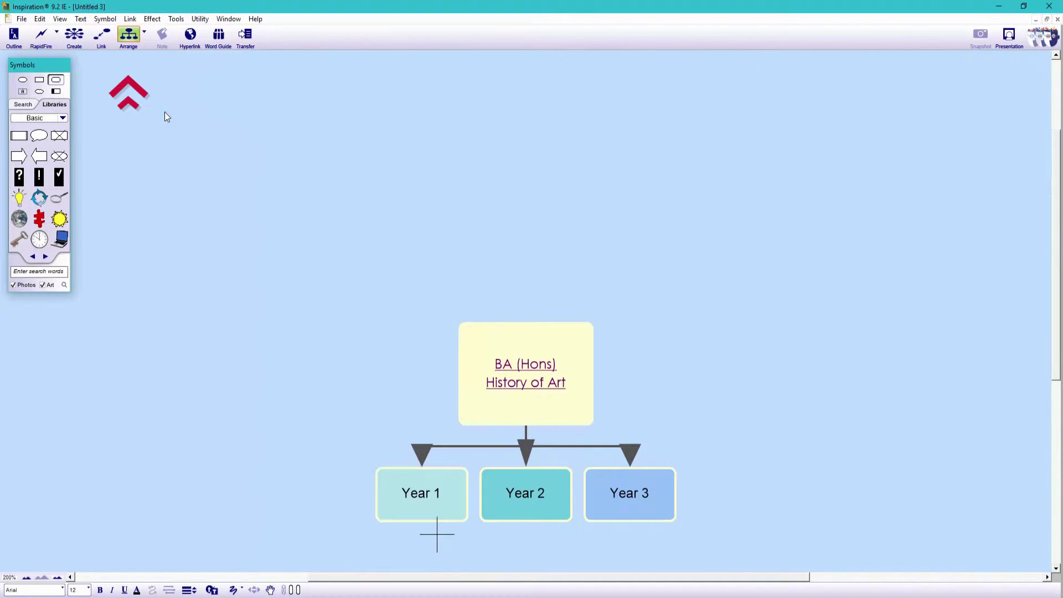
{"action": "left_click", "coordinate": [144, 35]}
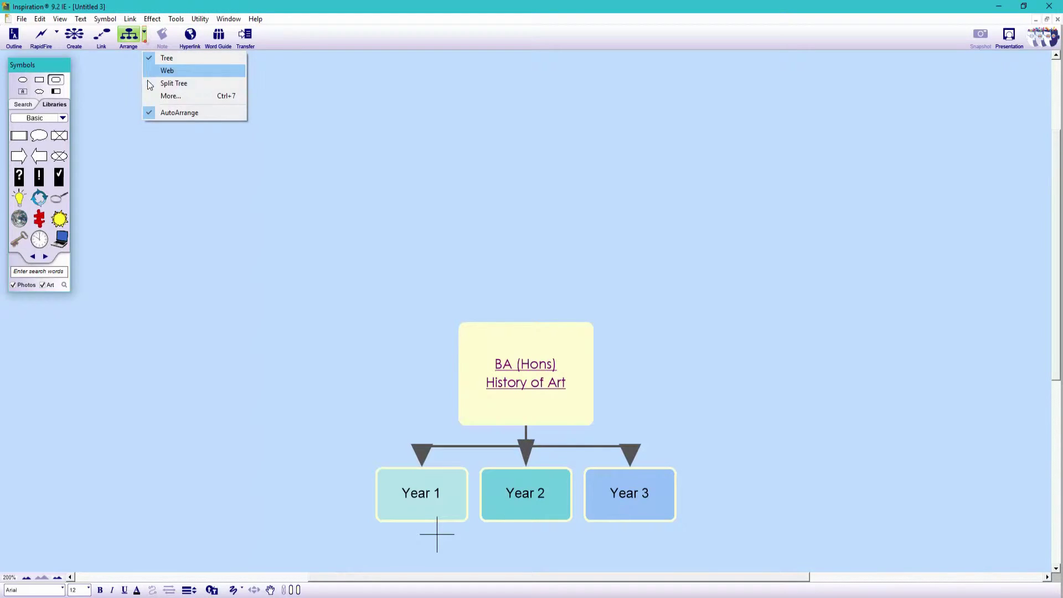
{"action": "left_click", "coordinate": [151, 112]}
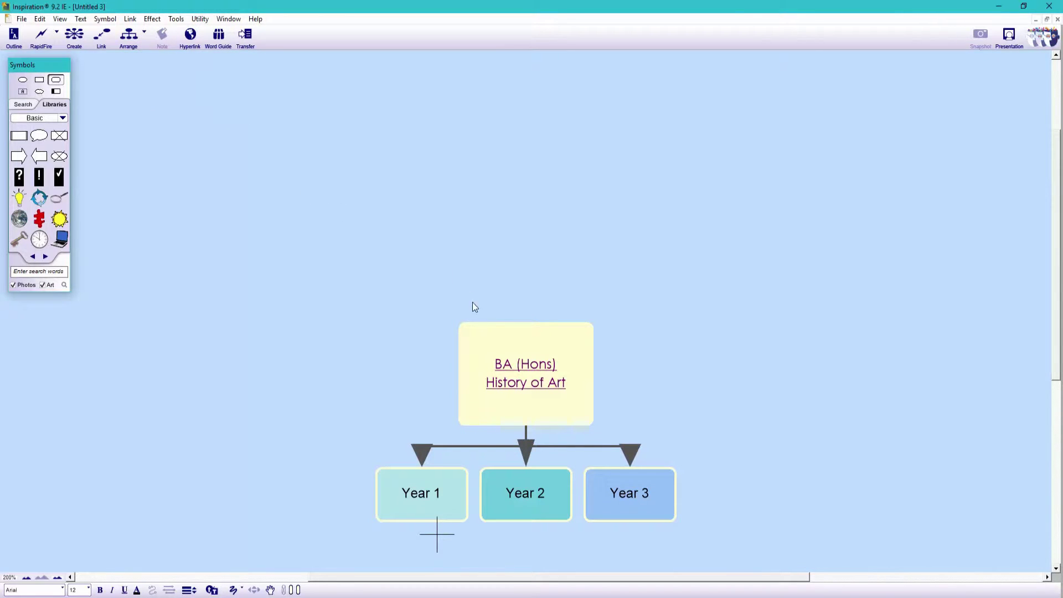
{"action": "left_click_drag", "start_coordinate": [505, 340], "coordinate": [513, 178]}
{"action": "left_click", "coordinate": [366, 371]}
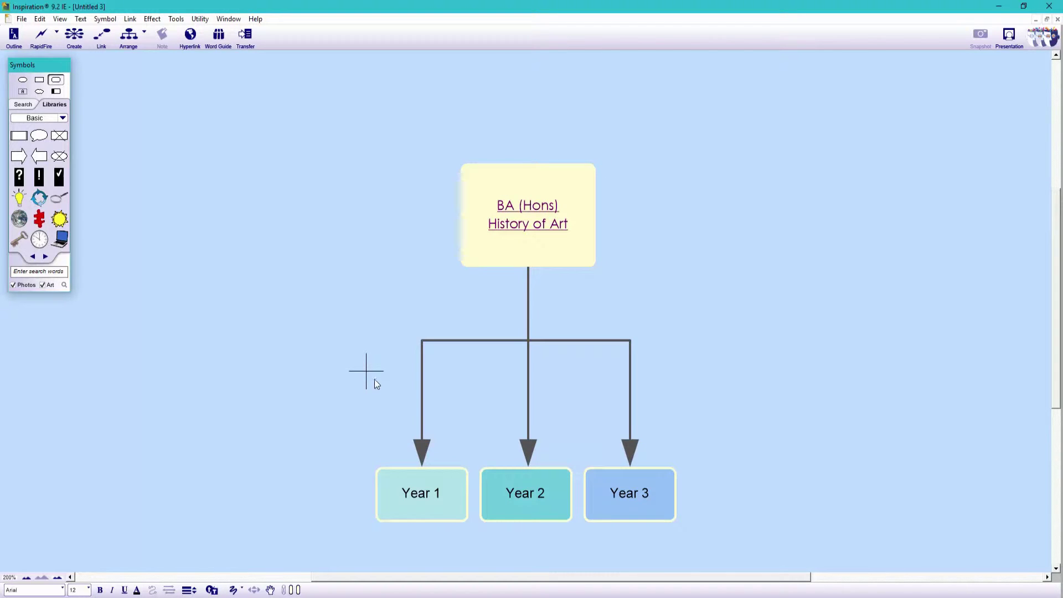
- Make the Year 1, Year 2 and Year 3 links pale yellow with no arrows, in Century Gothic
{"action": "left_click", "coordinate": [418, 449]}
{"action": "left_click", "coordinate": [525, 458]}
{"action": "left_click", "coordinate": [632, 459]}
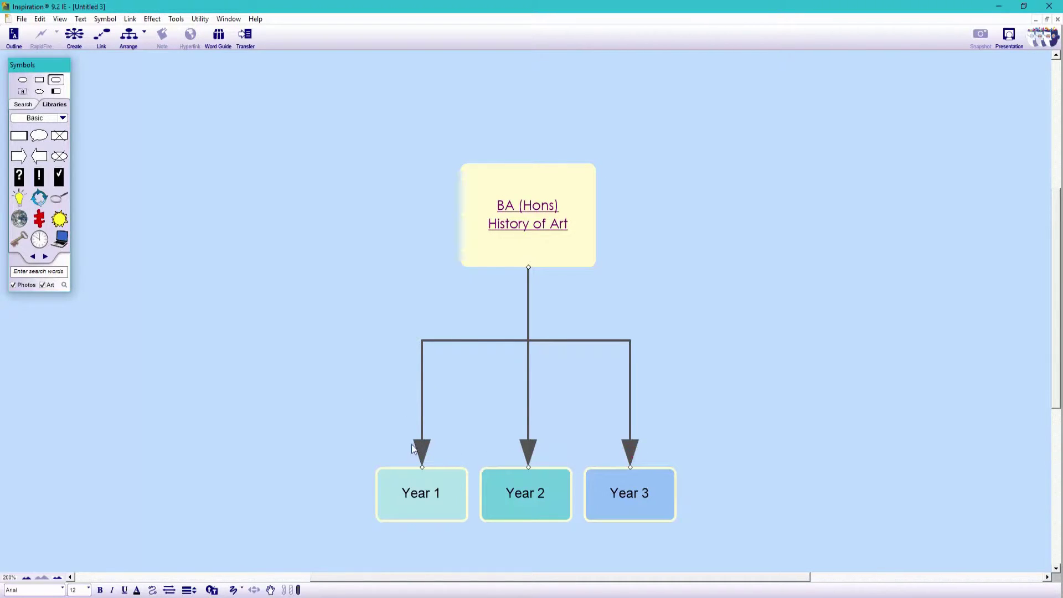
{"action": "left_click", "coordinate": [169, 590]}
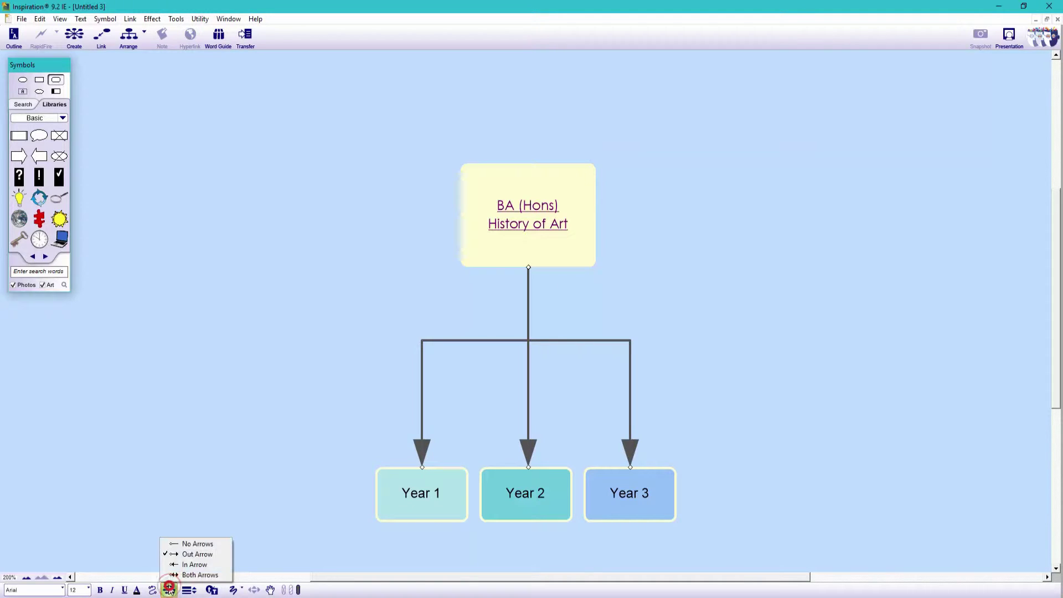
{"action": "left_click", "coordinate": [185, 545]}
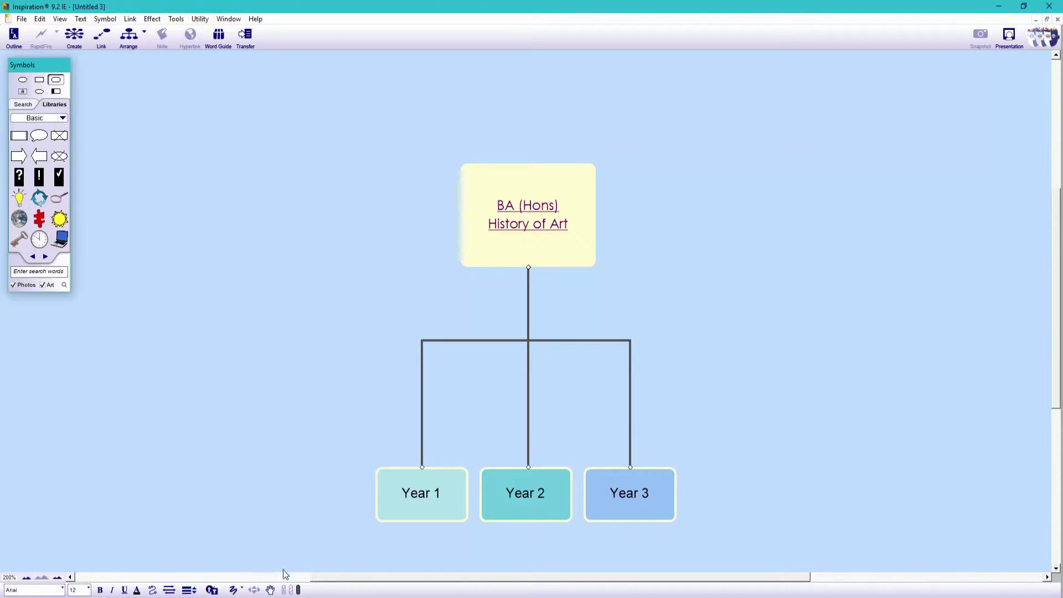
{"action": "left_click", "coordinate": [298, 590]}
{"action": "left_click", "coordinate": [321, 564]}
{"action": "left_click", "coordinate": [63, 589]}
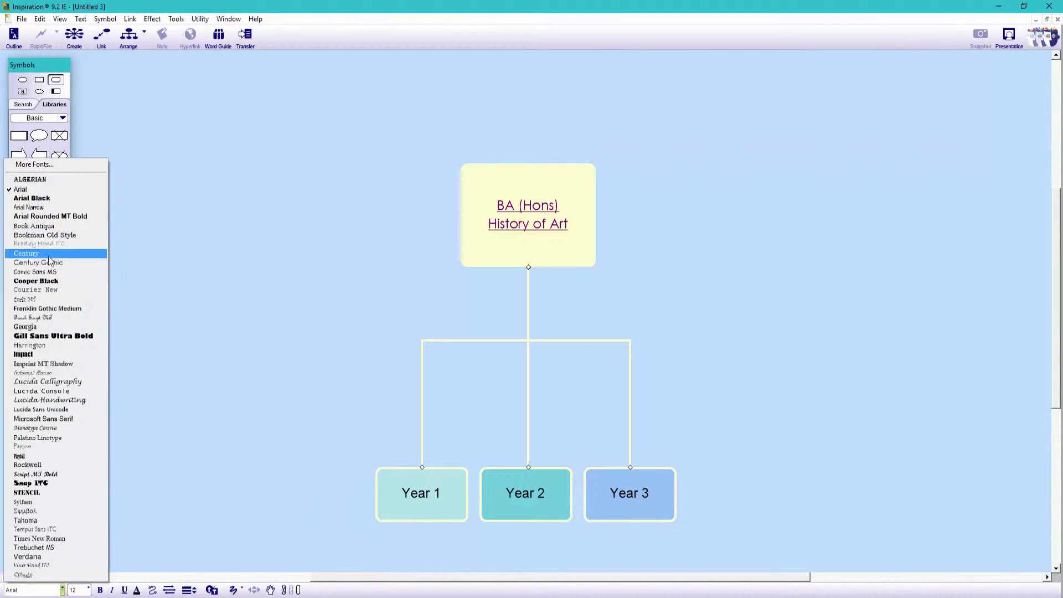
{"action": "left_click", "coordinate": [51, 263]}
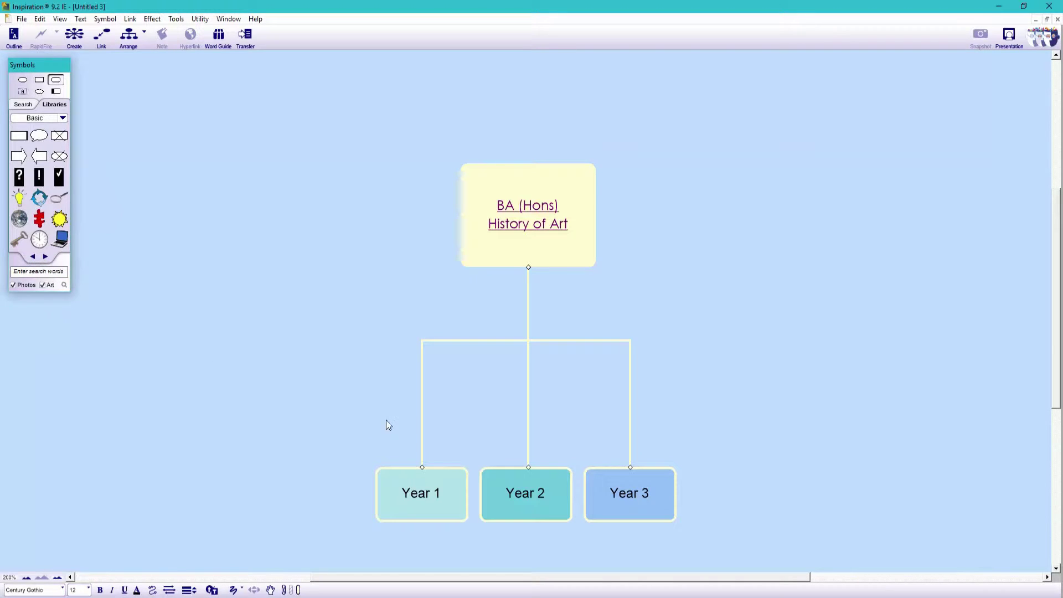
{"action": "left_click", "coordinate": [418, 424]}
- Label the Year 1 link '28/09/15 to 01/07/16' on three lines
{"action": "left_click", "coordinate": [421, 419]}
{"action": "type", "text": "28/09/15"}
{"action": "key", "text": "Return"}
{"action": "type", "text": "to"}
{"action": "key", "text": "Return"}
{"action": "type", "text": "01/07/16"}
{"action": "left_click", "coordinate": [726, 397]}
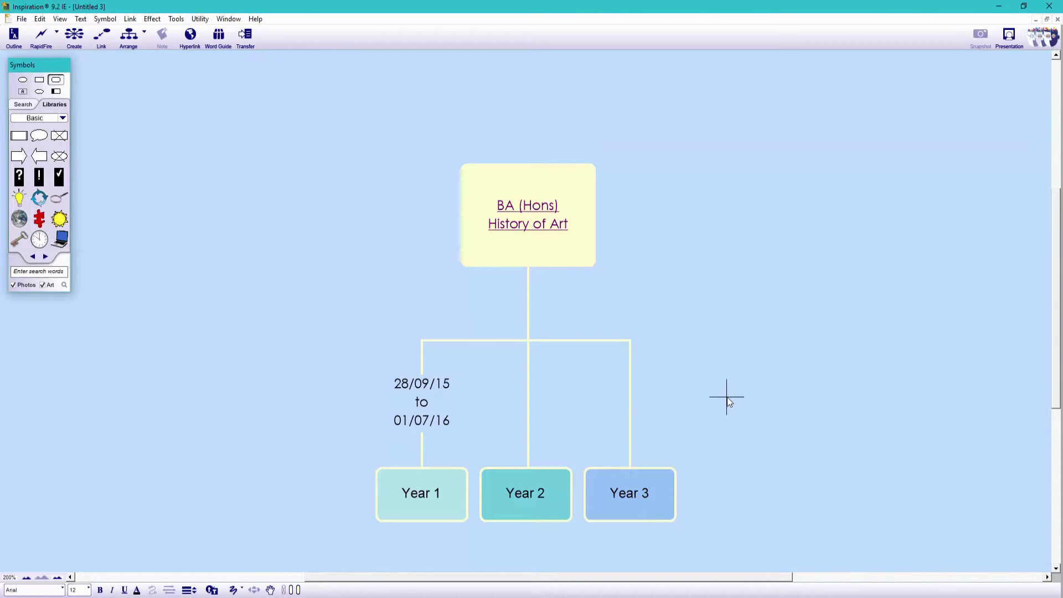
- Label the Year 2 link '03/10/16 to 07/07/17' on three lines
{"action": "left_click", "coordinate": [527, 391]}
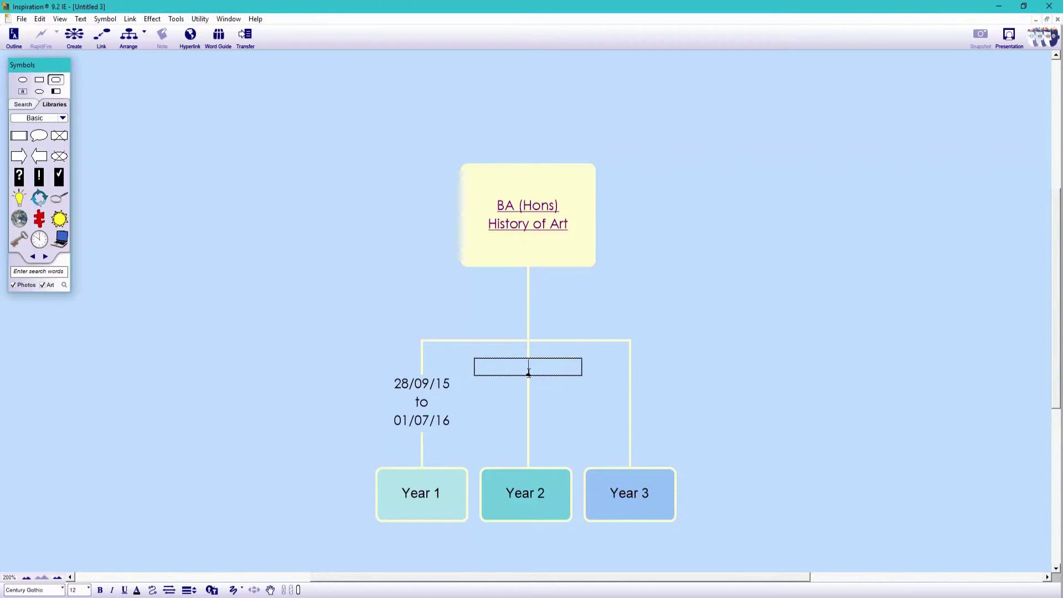
{"action": "type", "text": "03/10/16"}
{"action": "key", "text": "Return"}
{"action": "type", "text": "to"}
{"action": "key", "text": "Return"}
{"action": "type", "text": "07/07/17"}
{"action": "left_click", "coordinate": [536, 413]}
{"action": "left_click", "coordinate": [527, 391]}
- Label the Year 3 link '02/10/17 to 06/07/18' on three lines
{"action": "left_click", "coordinate": [630, 402]}
{"action": "type", "text": "02/10/17"}
{"action": "key", "text": "Return"}
{"action": "type", "text": "to"}
{"action": "key", "text": "Return"}
{"action": "type", "text": "06/07/18"}
{"action": "left_click", "coordinate": [779, 413]}
- Enlarge Year 1, make Year 2 and Year 3 the same size, and arrange as a tree
{"action": "left_click", "coordinate": [446, 506]}
{"action": "left_click_drag", "start_coordinate": [377, 469], "coordinate": [339, 430]}
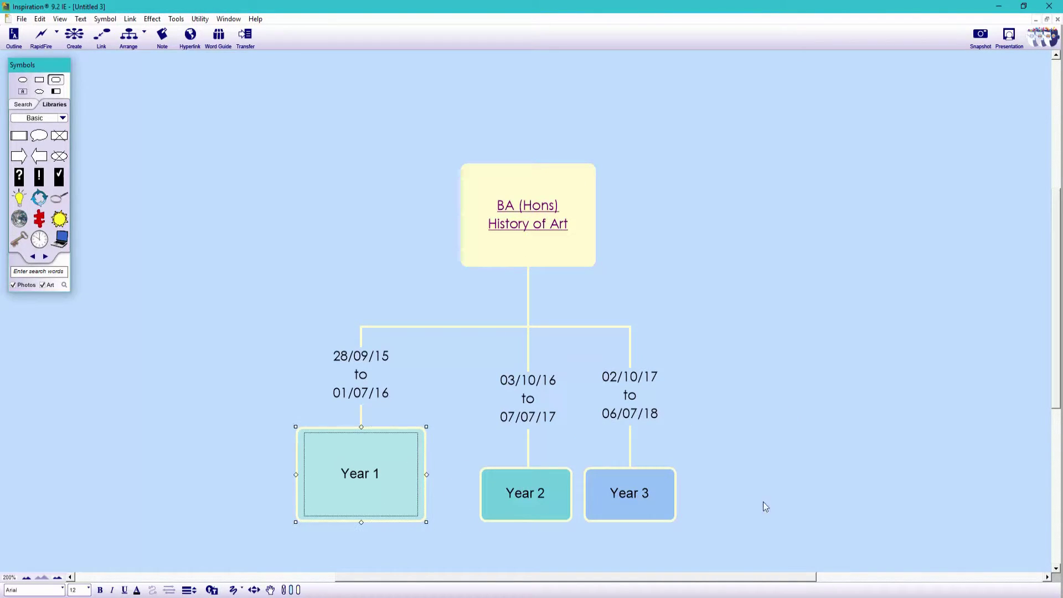
{"action": "left_click_drag", "start_coordinate": [763, 501], "coordinate": [482, 487]}
{"action": "left_click", "coordinate": [40, 19]}
{"action": "left_click", "coordinate": [72, 187]}
{"action": "left_click", "coordinate": [705, 460]}
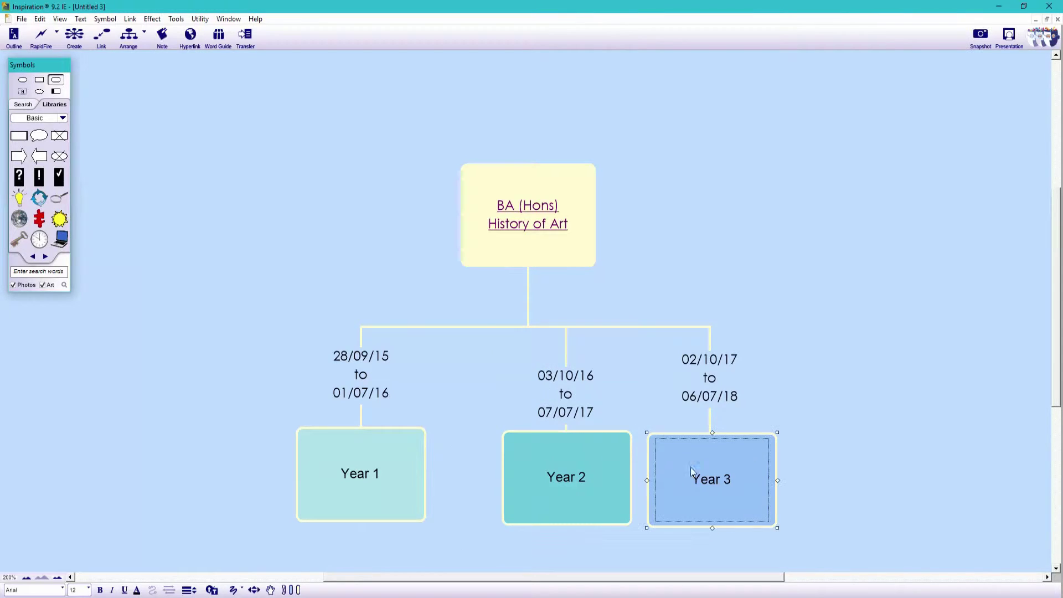
{"action": "left_click", "coordinate": [144, 34]}
{"action": "left_click", "coordinate": [166, 58]}
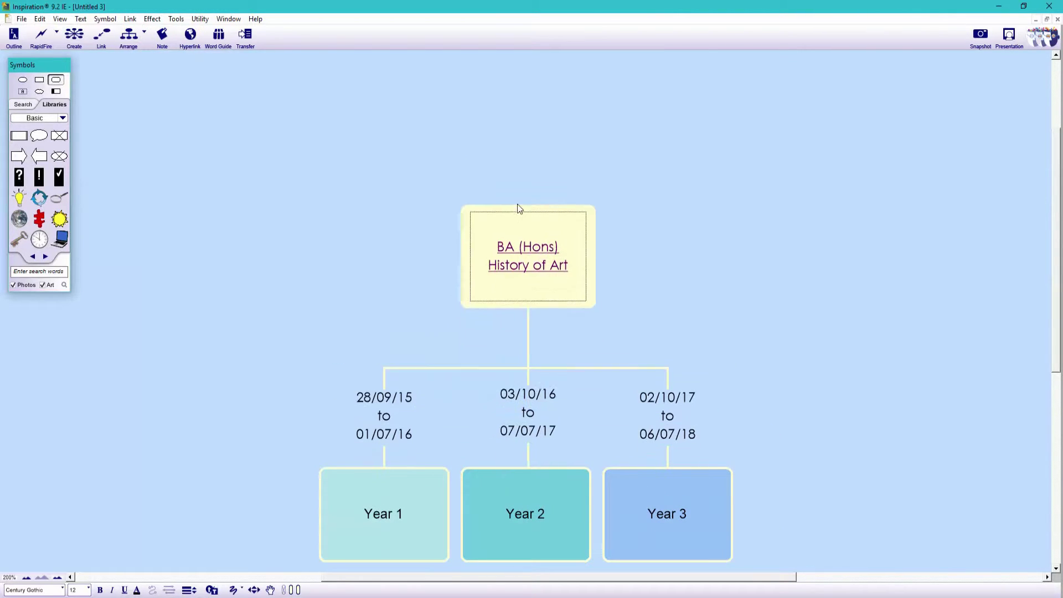
{"action": "scroll", "coordinate": [719, 332], "scroll_direction": "down", "scroll_amount": 3}
- Turn on Show Checklist and Smart Checklist from the Tools menu
{"action": "left_click", "coordinate": [885, 414]}
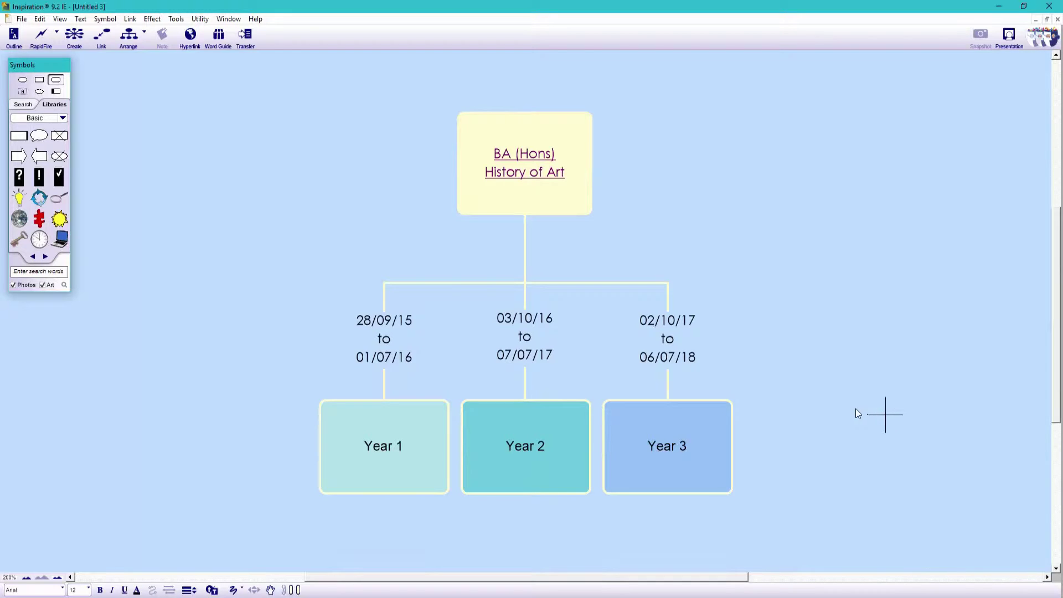
{"action": "left_click", "coordinate": [176, 19]}
{"action": "left_click", "coordinate": [135, 114]}
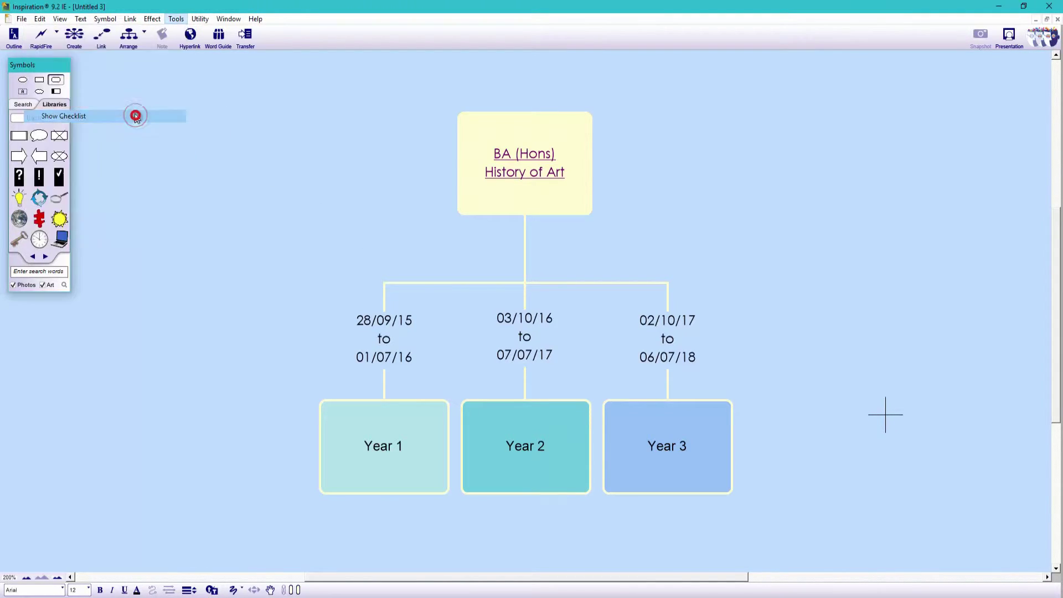
{"action": "left_click", "coordinate": [176, 19]}
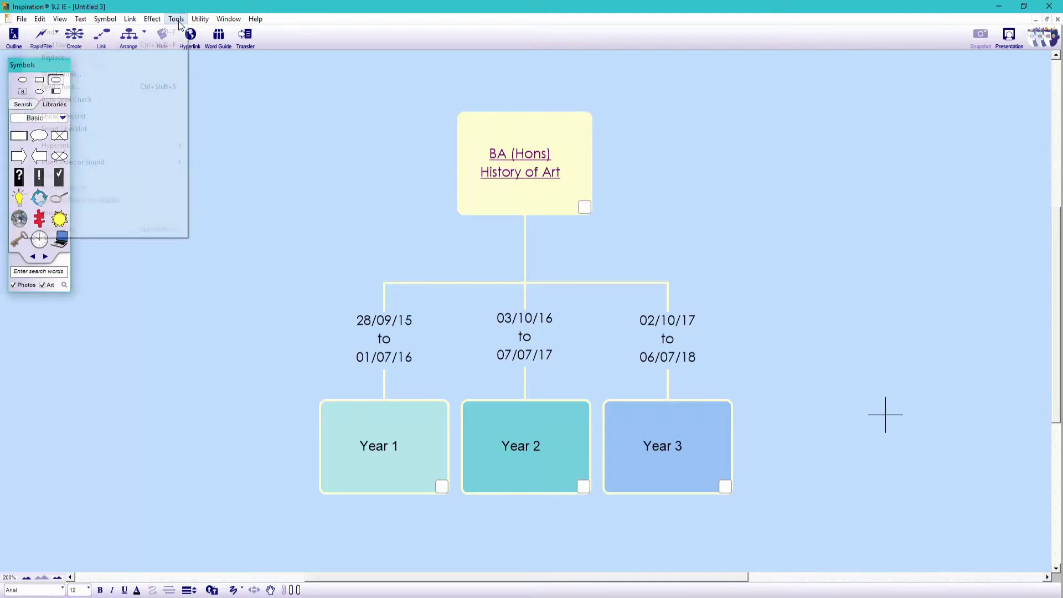
{"action": "left_click", "coordinate": [114, 128]}
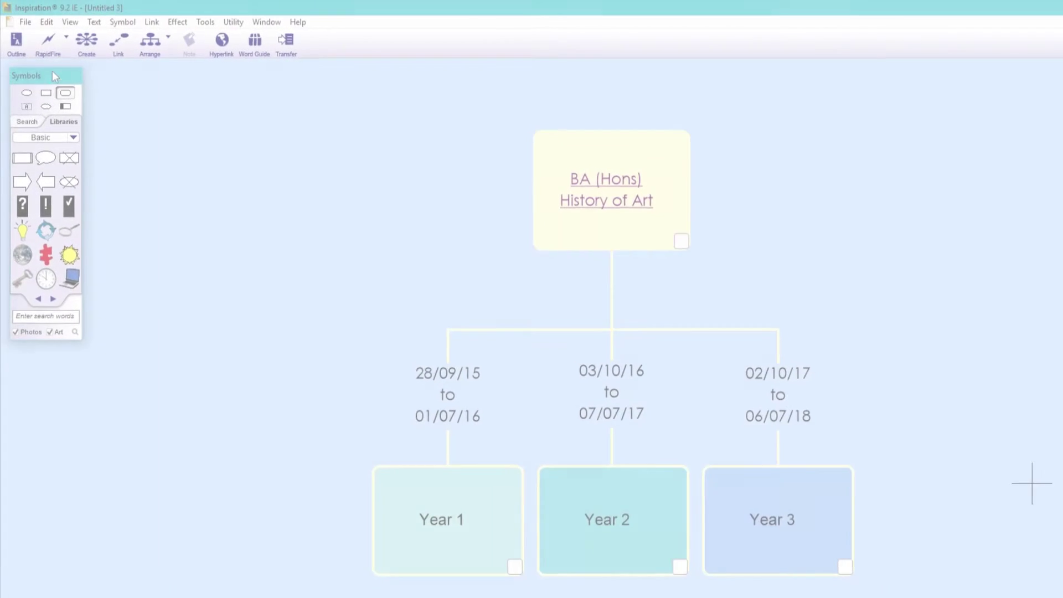
- Save As into a new 'Inspiration' folder as BA (Hons) History of Art.isf
{"action": "left_click", "coordinate": [25, 22]}
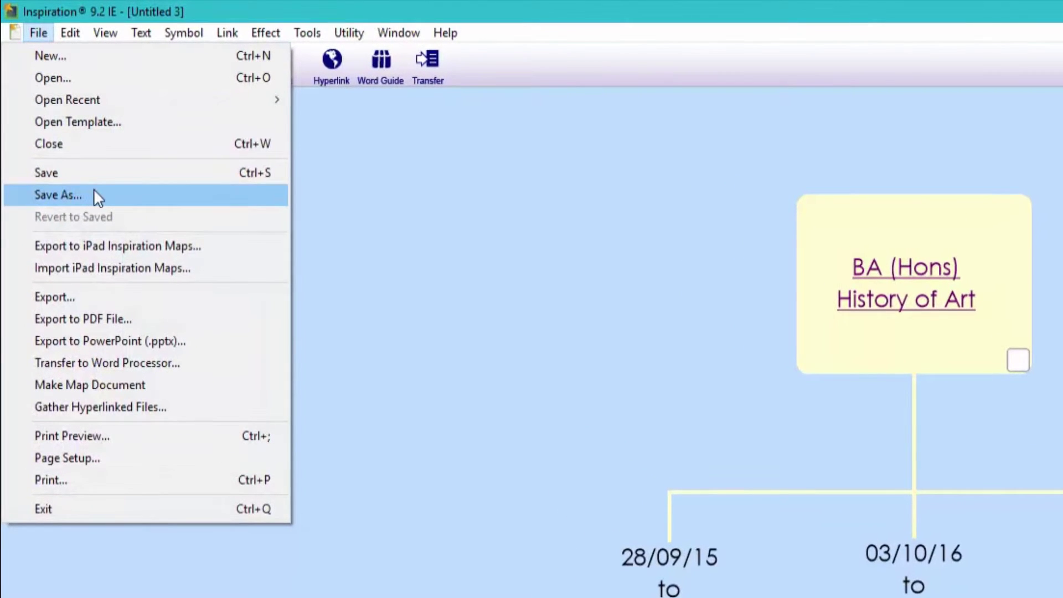
{"action": "left_click", "coordinate": [89, 187]}
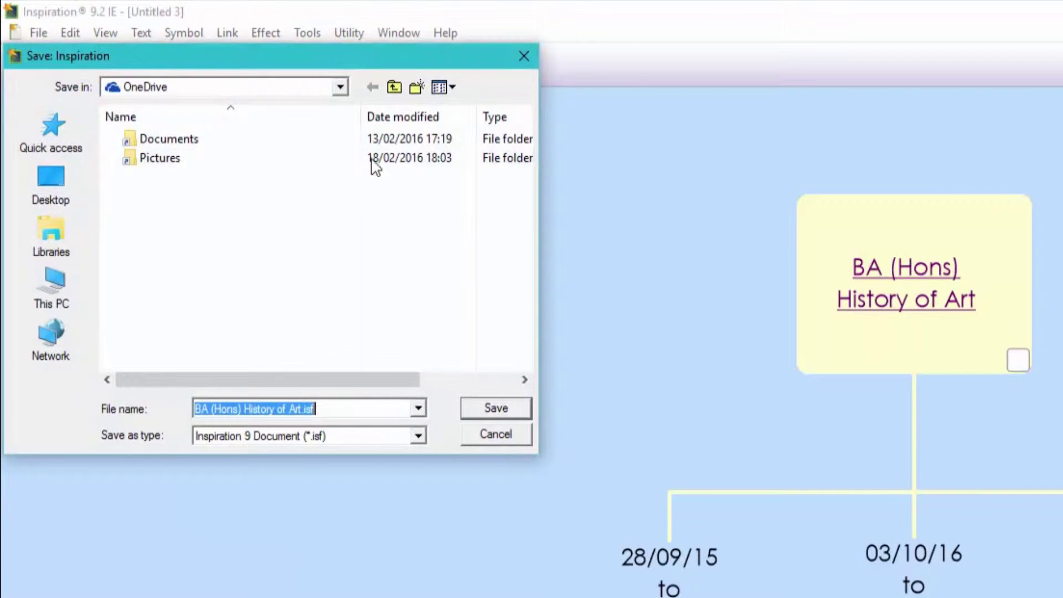
{"action": "left_click", "coordinate": [415, 88]}
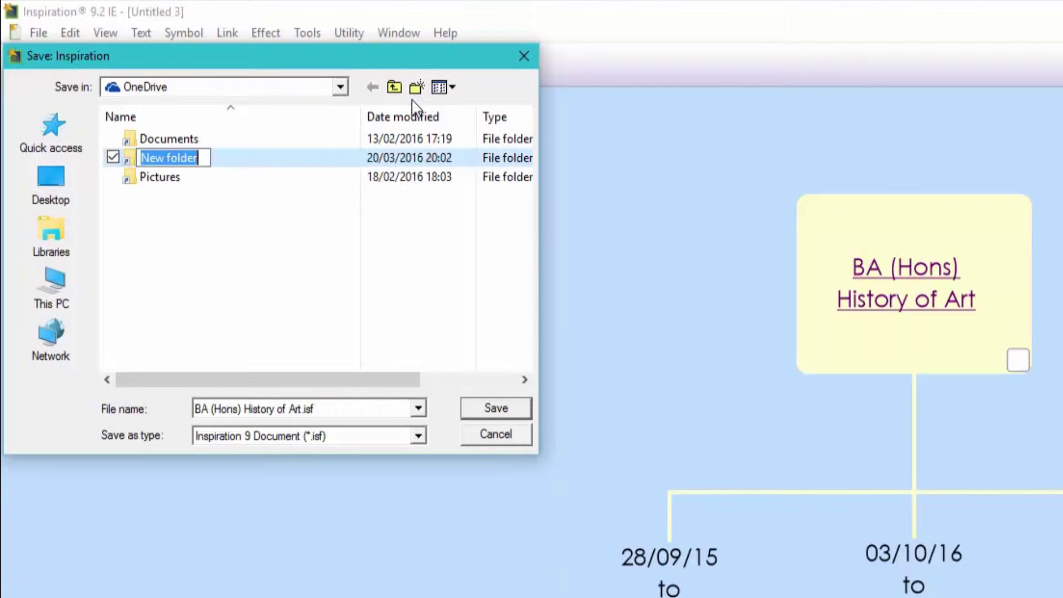
{"action": "type", "text": "Inspi"}
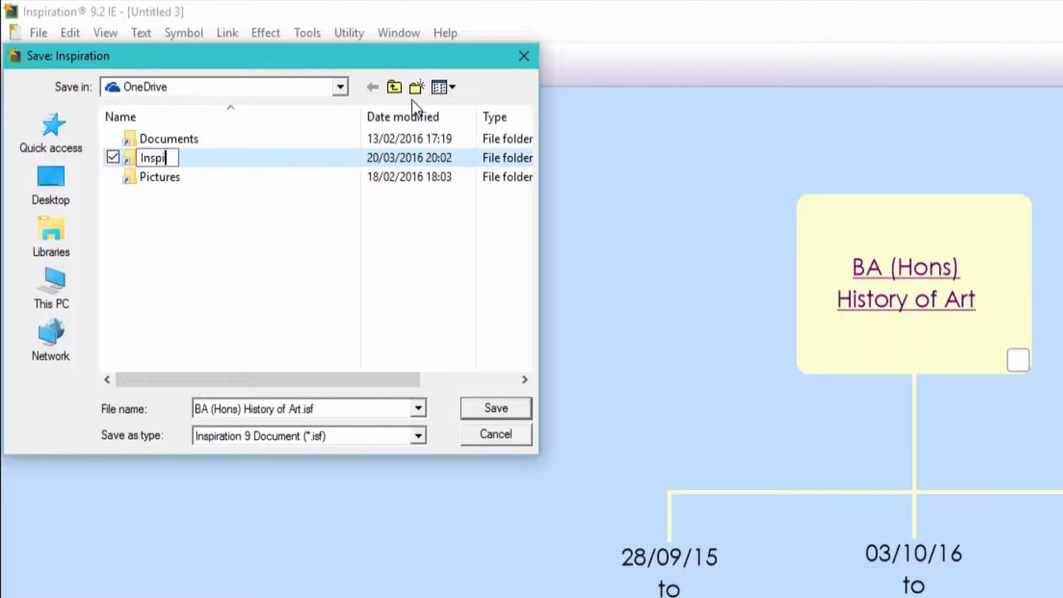
{"action": "type", "text": "ration"}
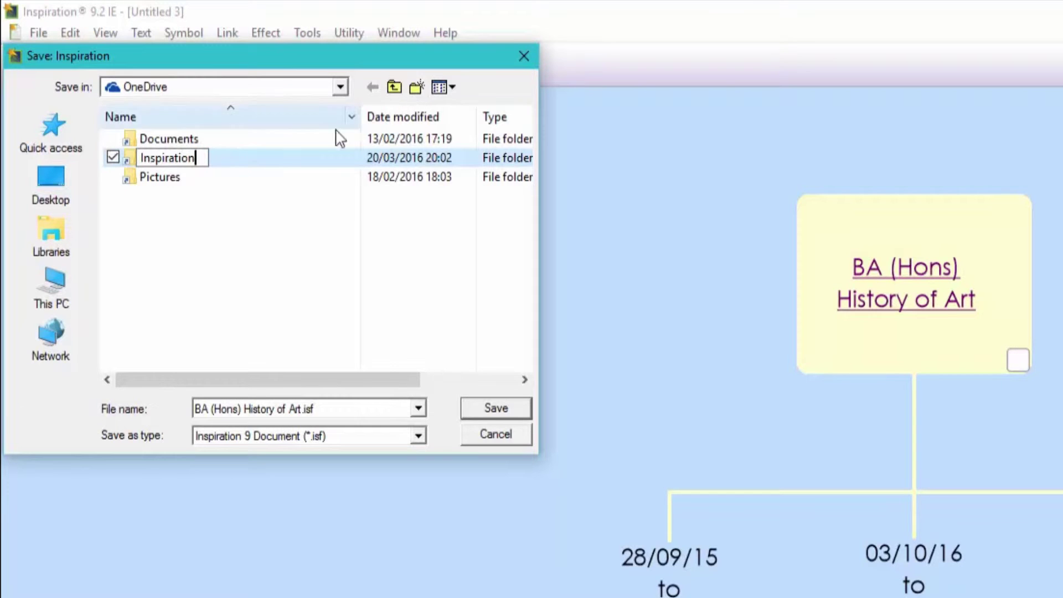
{"action": "key", "text": "Return"}
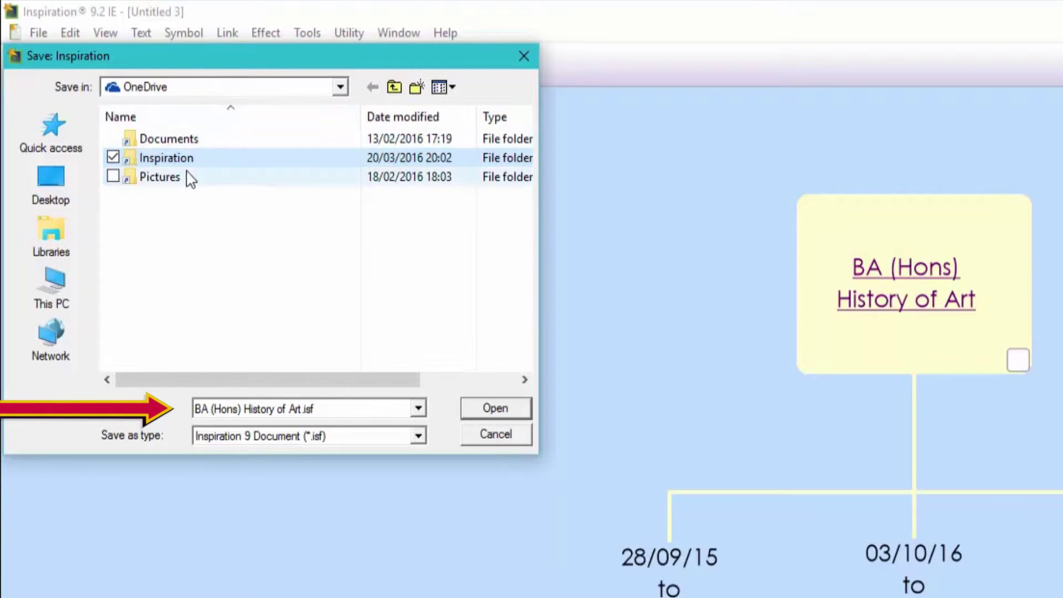
{"action": "double_click", "coordinate": [195, 159]}
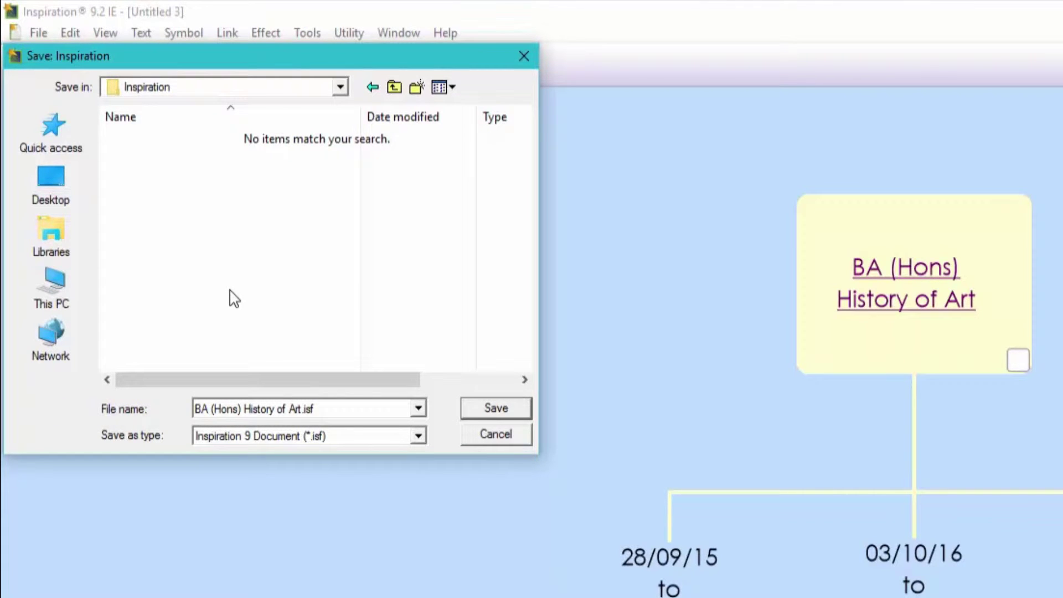
{"action": "left_click", "coordinate": [471, 415]}
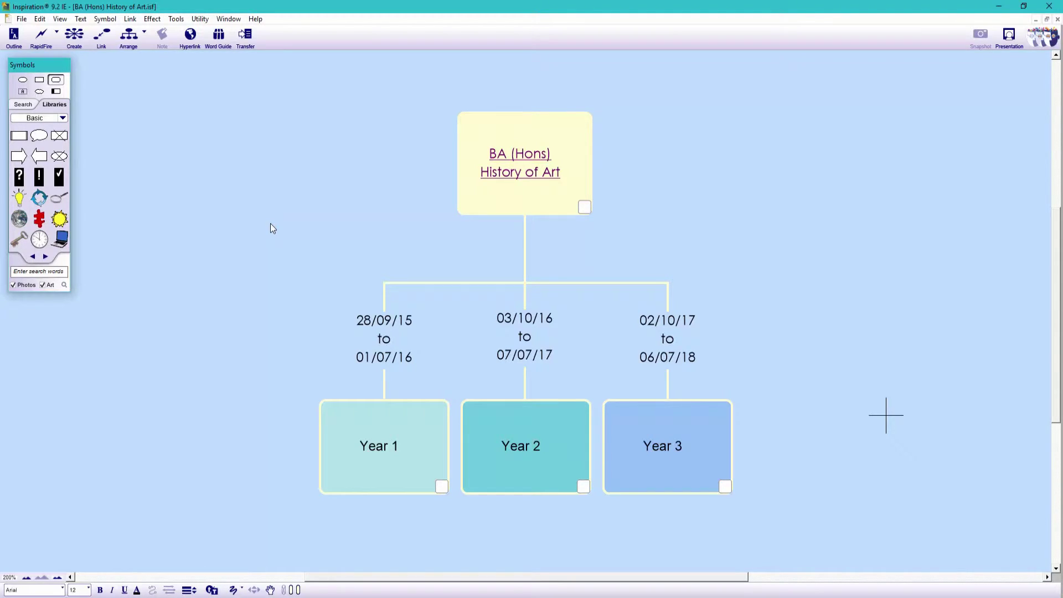
- Set the Year 1 box's hyperlink to a New Inspiration Document
{"action": "left_click", "coordinate": [330, 439]}
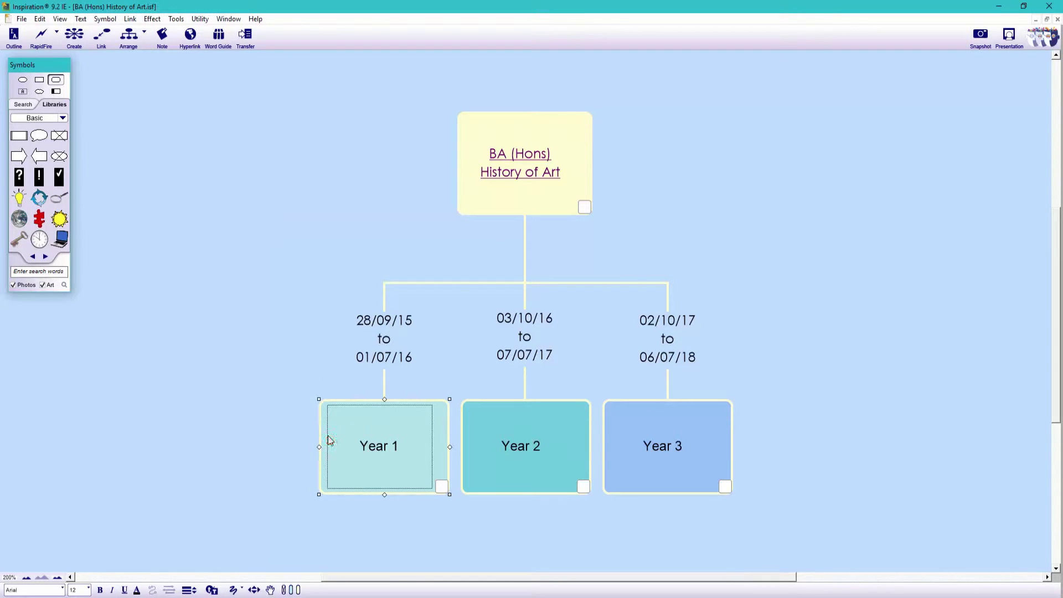
{"action": "right_click", "coordinate": [329, 437]}
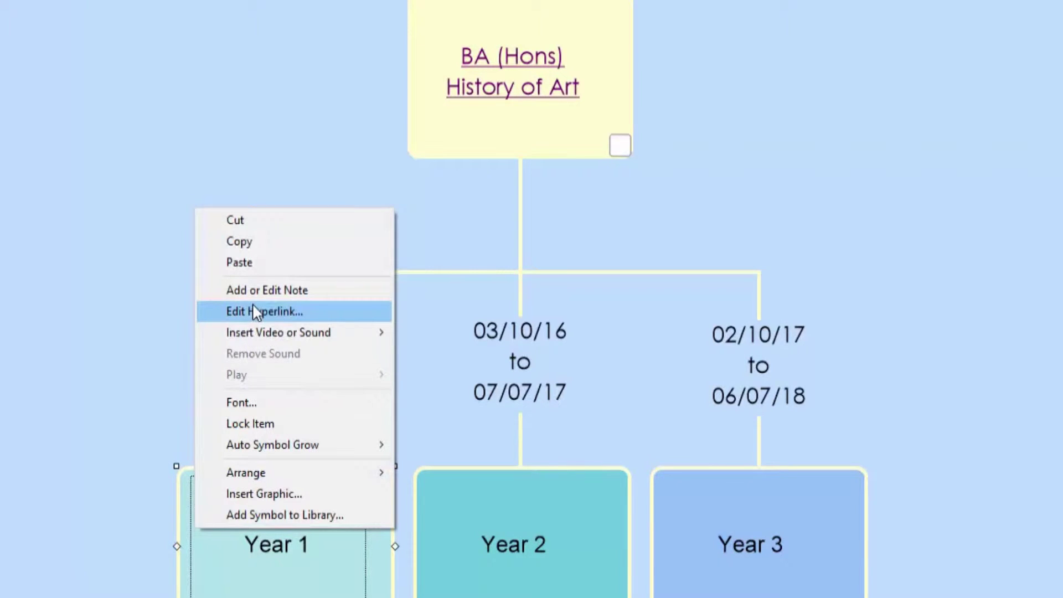
{"action": "left_click", "coordinate": [299, 315]}
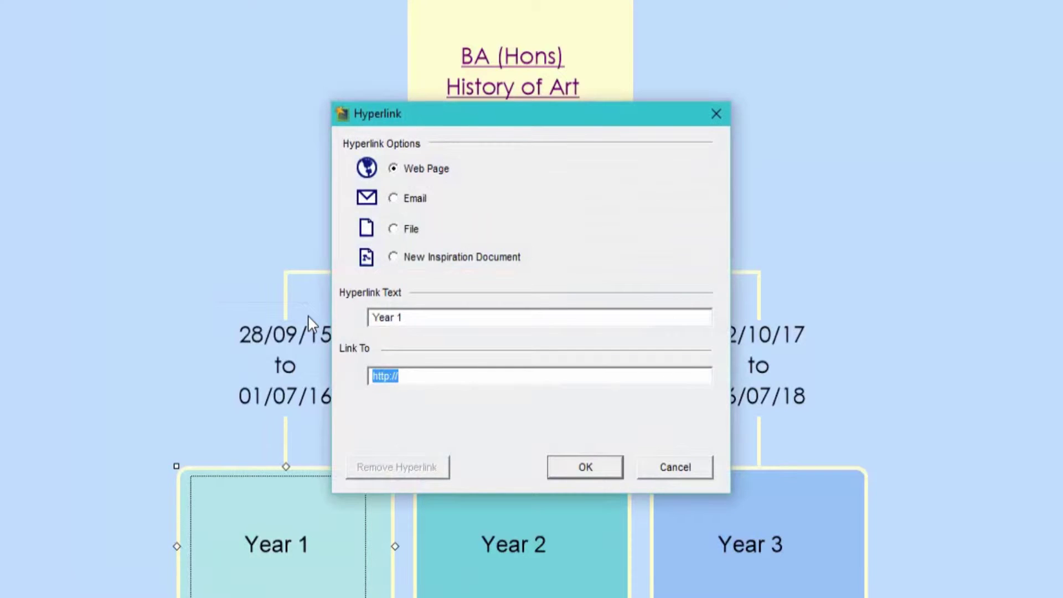
{"action": "left_click", "coordinate": [393, 257]}
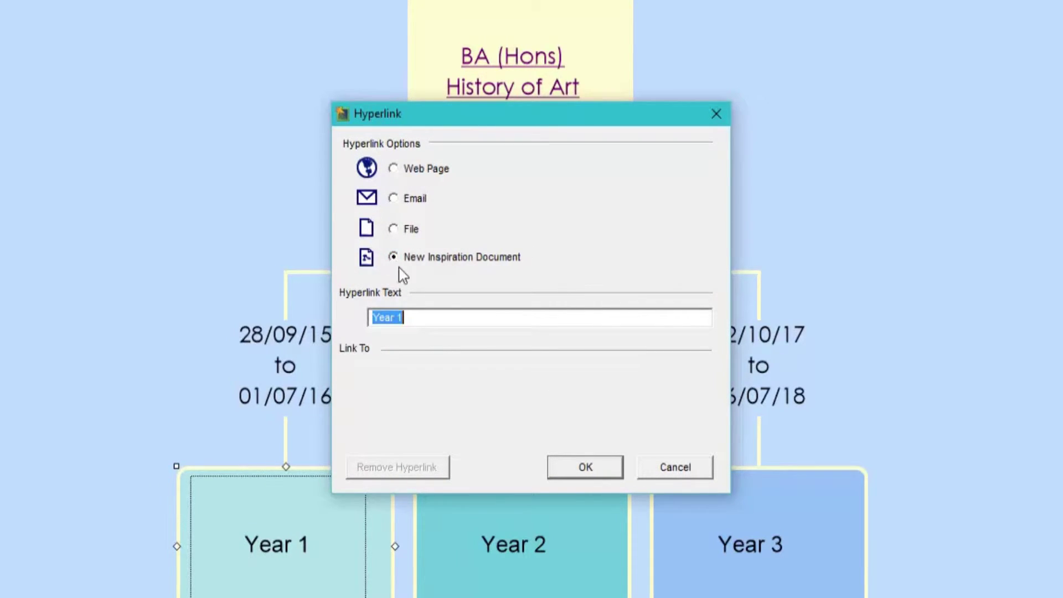
- Confirm the linked document and save it as Year 1.isf in a new 'Year 1' folder
{"action": "left_click", "coordinate": [560, 471]}
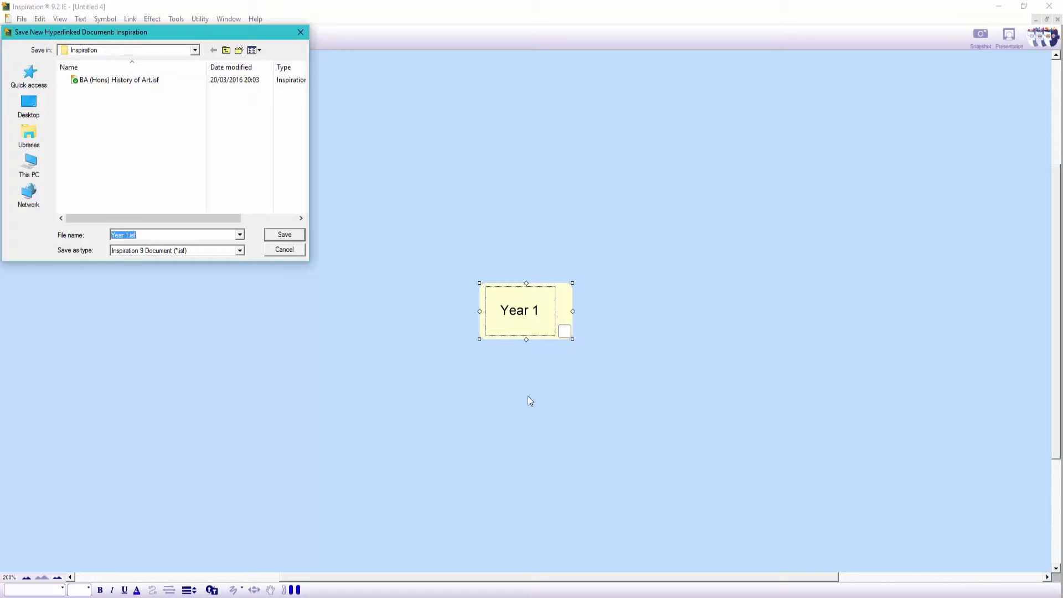
{"action": "left_click", "coordinate": [238, 51]}
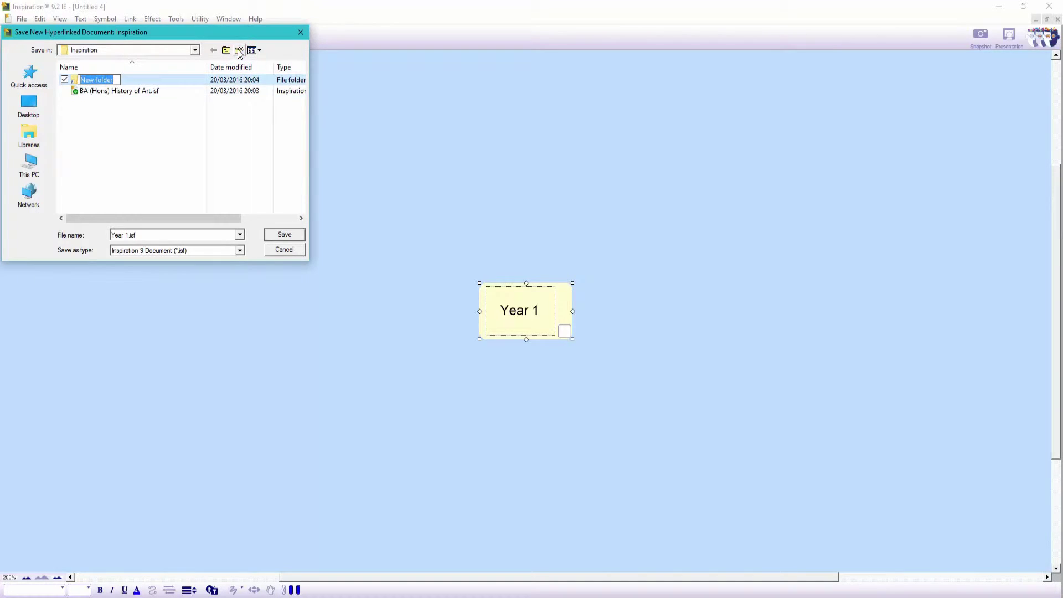
{"action": "type", "text": "Year 1"}
{"action": "key", "text": "Return"}
{"action": "left_click", "coordinate": [100, 83]}
{"action": "double_click", "coordinate": [100, 83]}
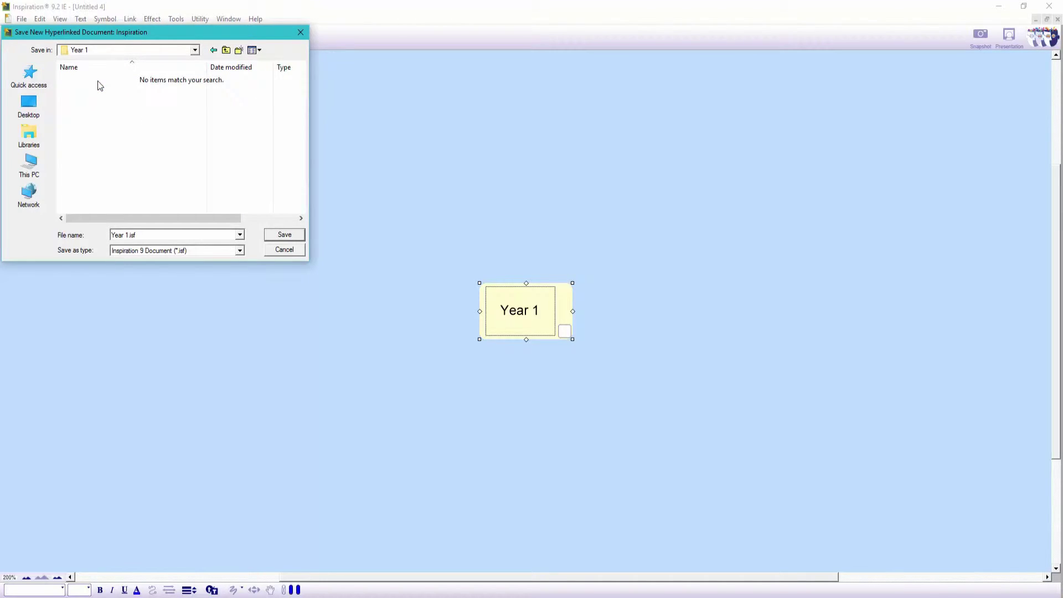
{"action": "left_click", "coordinate": [283, 234]}
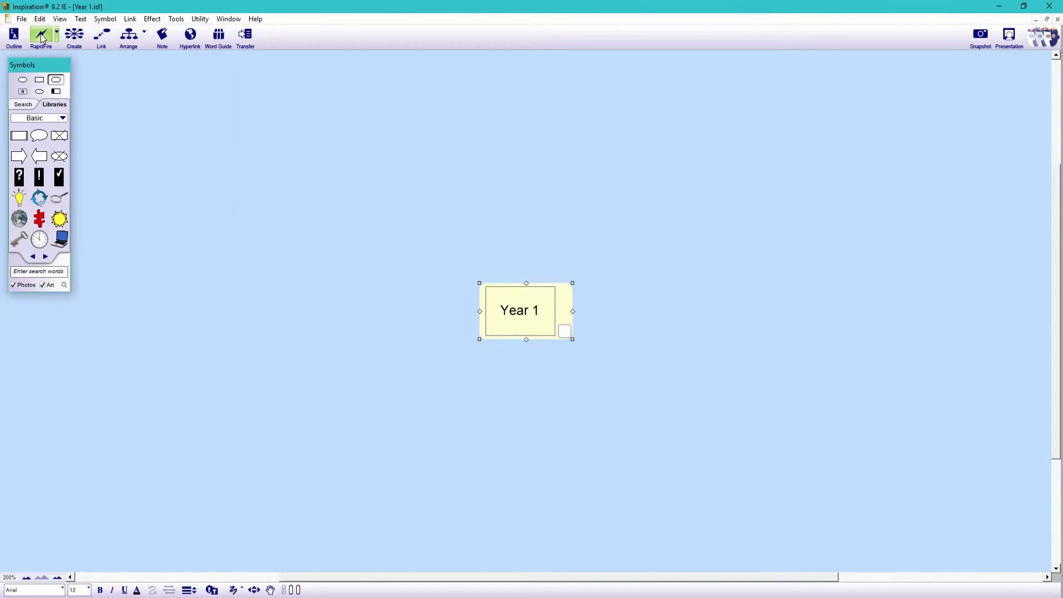
- Add Autumn Term, Spring Term and Summer Term topics under Year 1 with RapidFire
{"action": "left_click", "coordinate": [41, 34]}
{"action": "type", "text": "Autumn"}
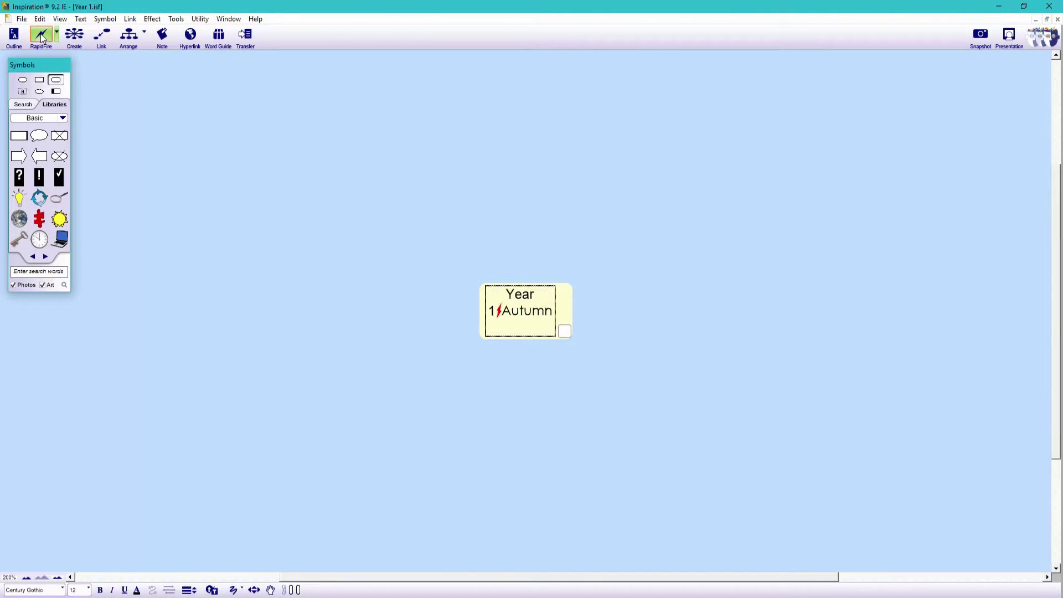
{"action": "type", "text": " Term"}
{"action": "key", "text": "Return"}
{"action": "type", "text": "Spring "}
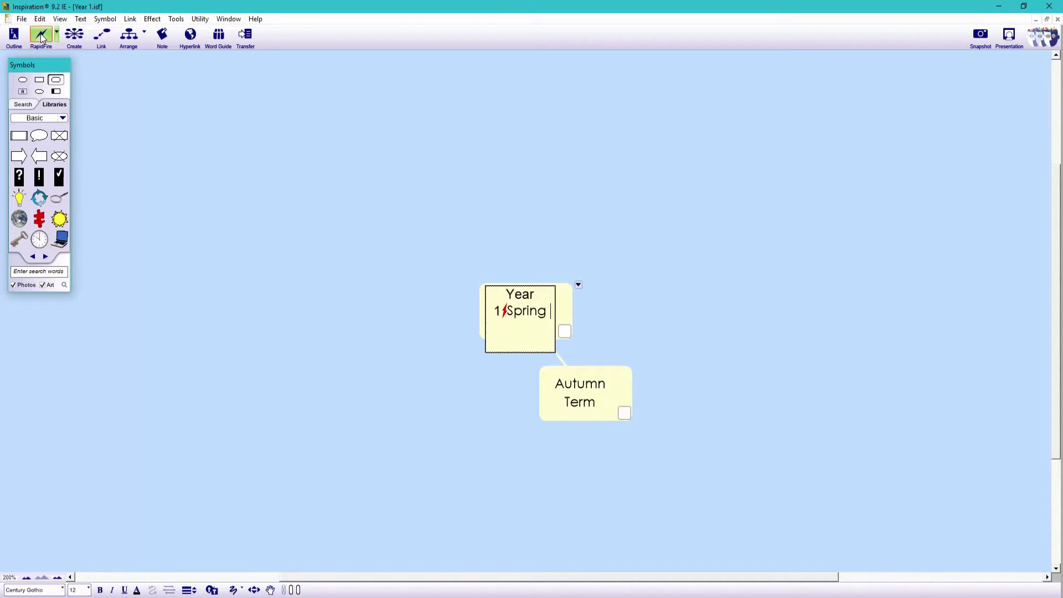
{"action": "type", "text": "Term⚡"}
{"action": "key", "text": "Return"}
{"action": "type", "text": "Summer Term"}
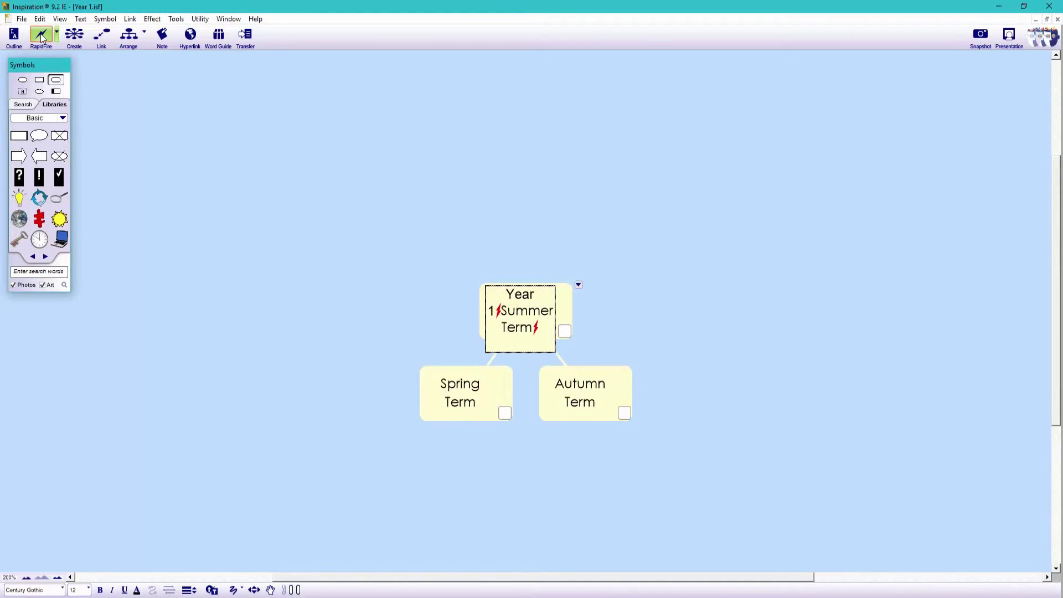
{"action": "left_click", "coordinate": [41, 34]}
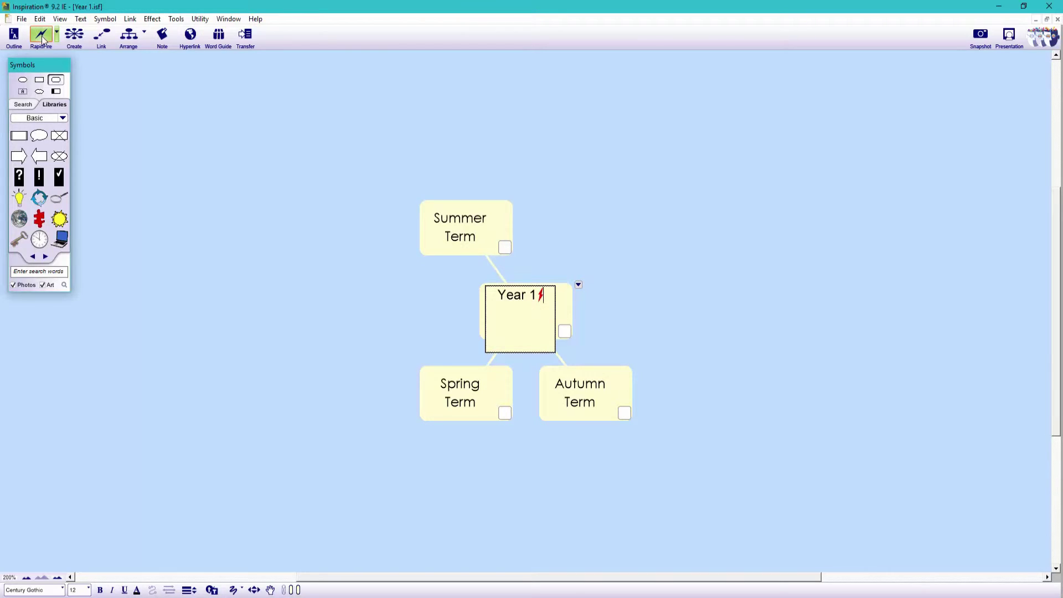
- Auto-arrange the map as a tree and move Year 1 above the terms
{"action": "left_click", "coordinate": [228, 258]}
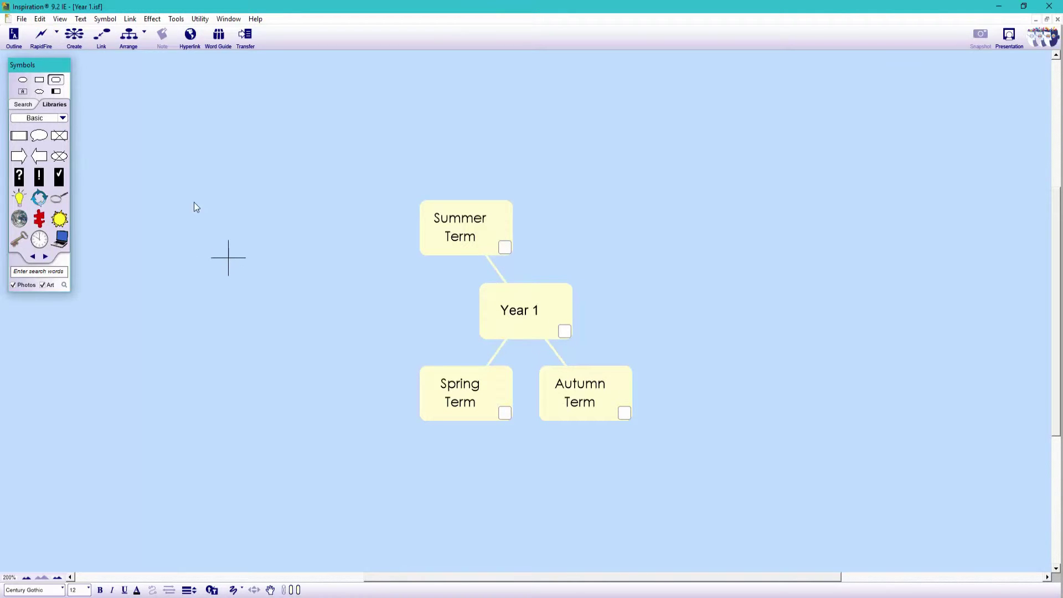
{"action": "left_click", "coordinate": [145, 35]}
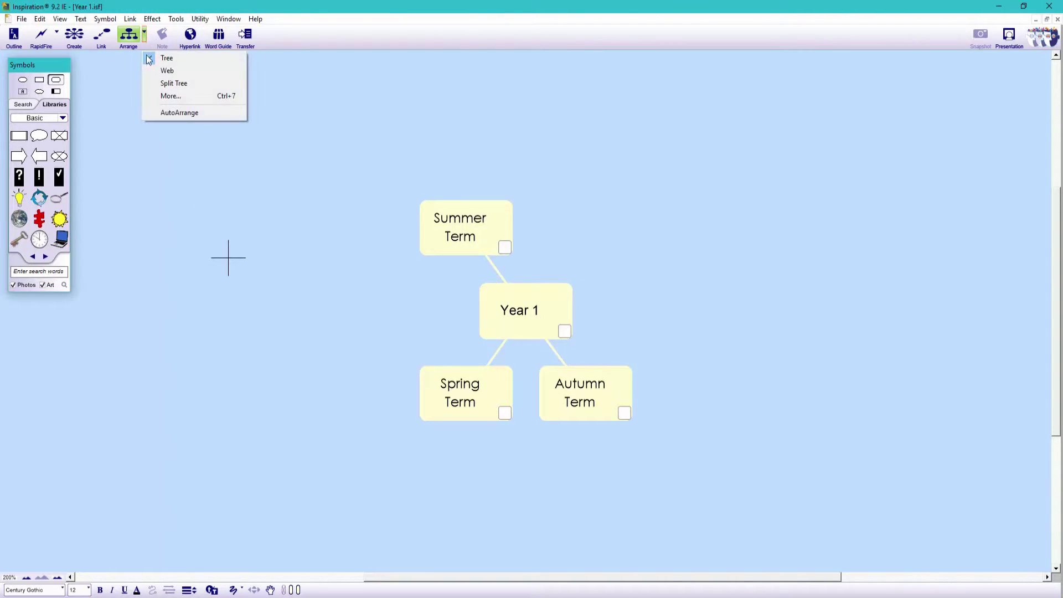
{"action": "left_click", "coordinate": [154, 112]}
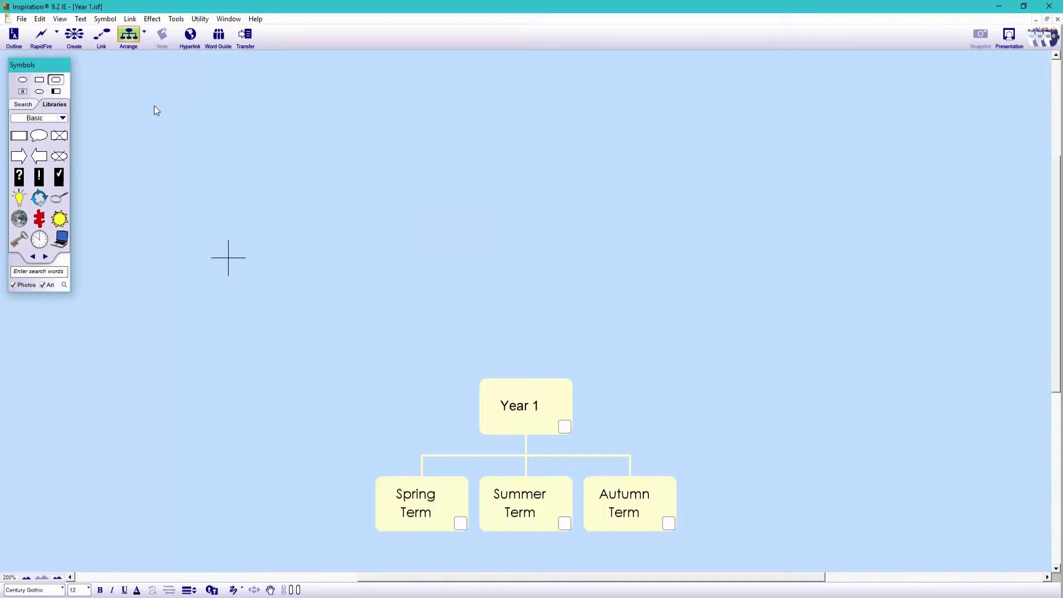
{"action": "left_click", "coordinate": [145, 36]}
{"action": "left_click", "coordinate": [149, 113]}
{"action": "left_click_drag", "start_coordinate": [528, 391], "coordinate": [530, 251]}
- Fill the three term boxes pink and the Year 1 box purple
{"action": "left_click", "coordinate": [407, 516]}
{"action": "left_click", "coordinate": [293, 589]}
{"action": "left_click", "coordinate": [365, 556]}
{"action": "left_click", "coordinate": [511, 284]}
{"action": "left_click", "coordinate": [293, 589]}
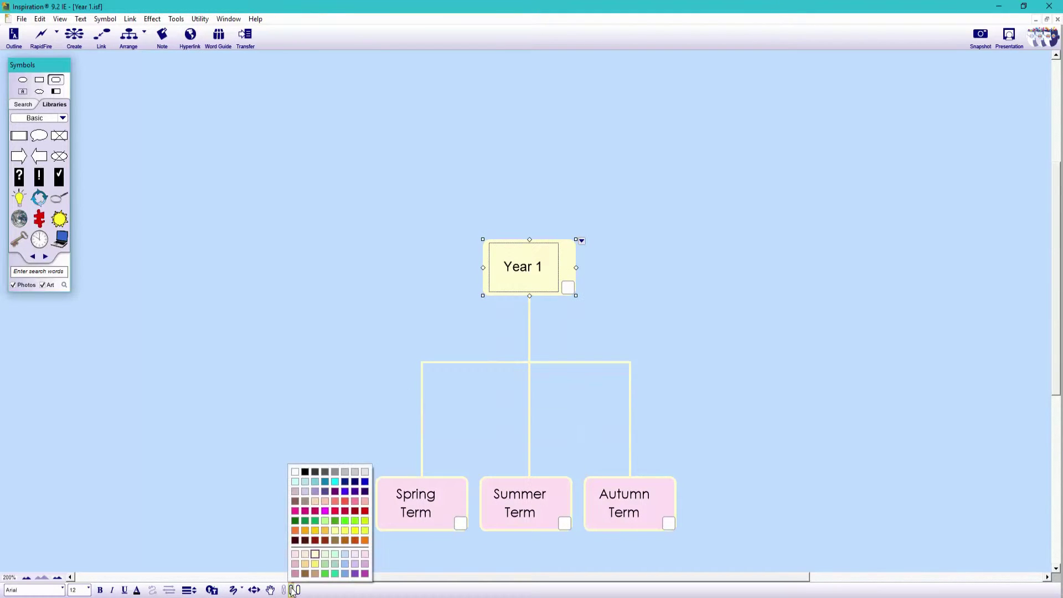
{"action": "left_click", "coordinate": [354, 563]}
- Enlarge Year 1, add '28/09/15 to 01/07/16' beneath it, and recolour and enlarge its heading
{"action": "left_click_drag", "start_coordinate": [576, 239], "coordinate": [637, 172]}
{"action": "left_click", "coordinate": [552, 240]}
{"action": "key", "text": "Return"}
{"action": "type", "text": "28/09/15 to 01/07/16"}
{"action": "left_click_drag", "start_coordinate": [545, 198], "coordinate": [503, 197]}
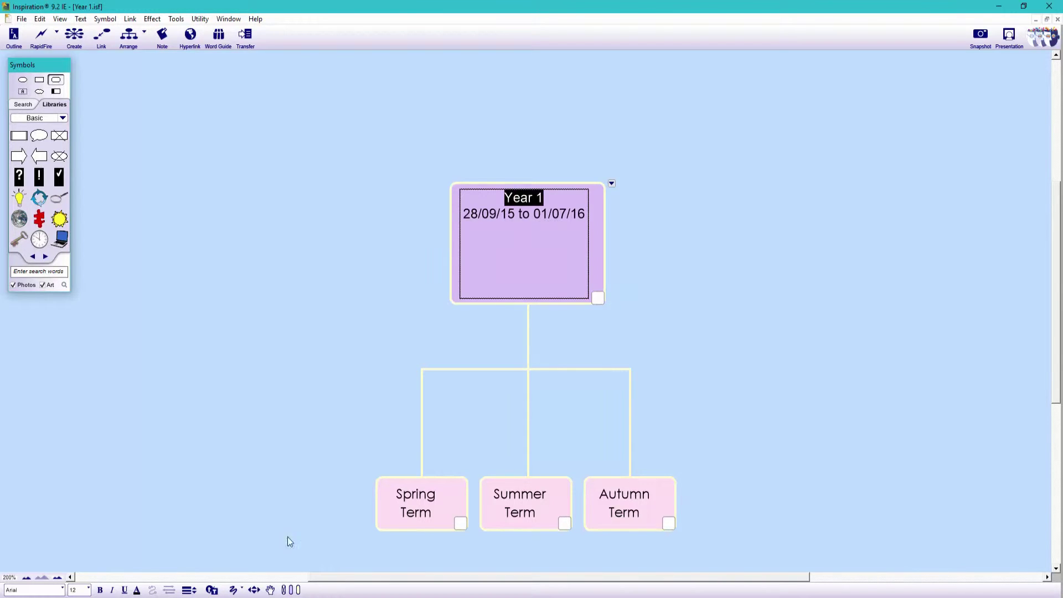
{"action": "left_click", "coordinate": [137, 590]}
{"action": "left_click", "coordinate": [161, 484]}
{"action": "left_click", "coordinate": [88, 590]}
{"action": "left_click", "coordinate": [89, 510]}
{"action": "left_click", "coordinate": [857, 448]}
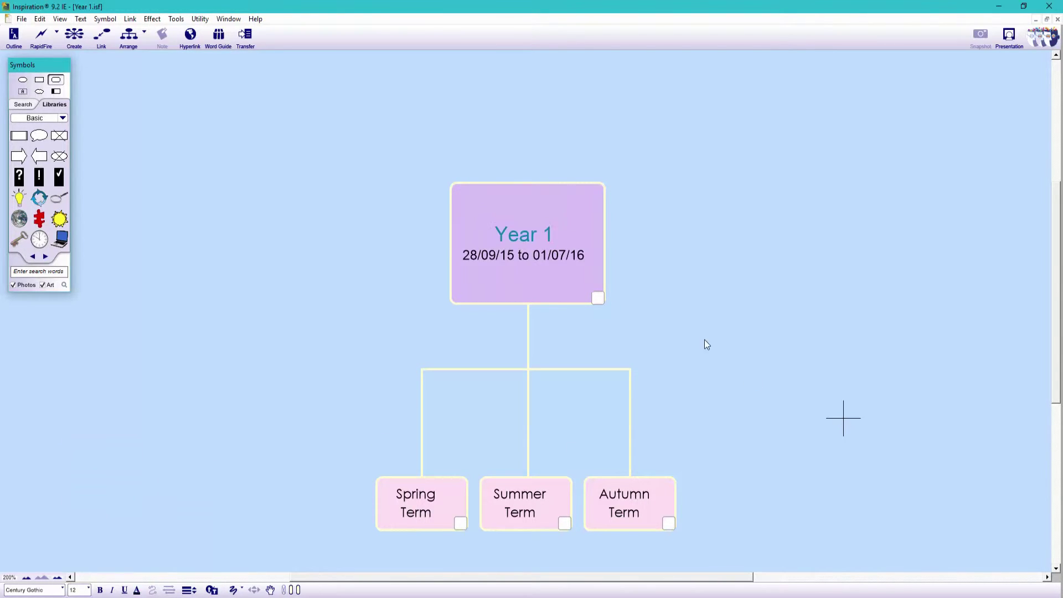
- Enlarge Autumn Term, match Spring and Summer Term to its size, and re-arrange as a tree
{"action": "left_click", "coordinate": [659, 490]}
{"action": "left_click_drag", "start_coordinate": [676, 477], "coordinate": [722, 434]}
{"action": "left_click_drag", "start_coordinate": [289, 445], "coordinate": [590, 538]}
{"action": "left_click", "coordinate": [40, 19]}
{"action": "left_click", "coordinate": [119, 186]}
{"action": "left_click", "coordinate": [144, 33]}
{"action": "left_click", "coordinate": [161, 113]}
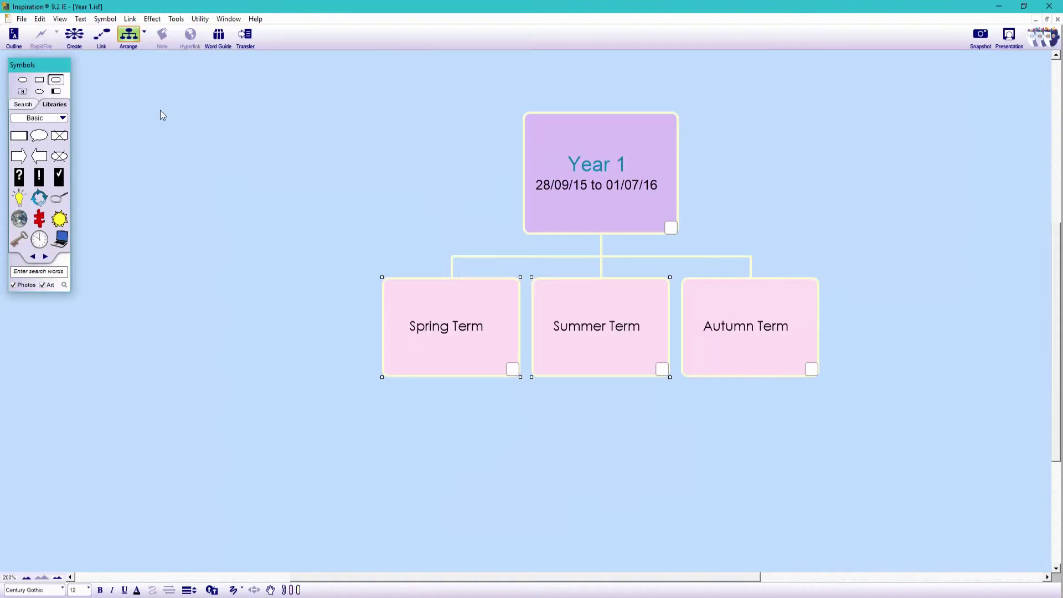
{"action": "left_click", "coordinate": [144, 33]}
{"action": "left_click", "coordinate": [162, 113]}
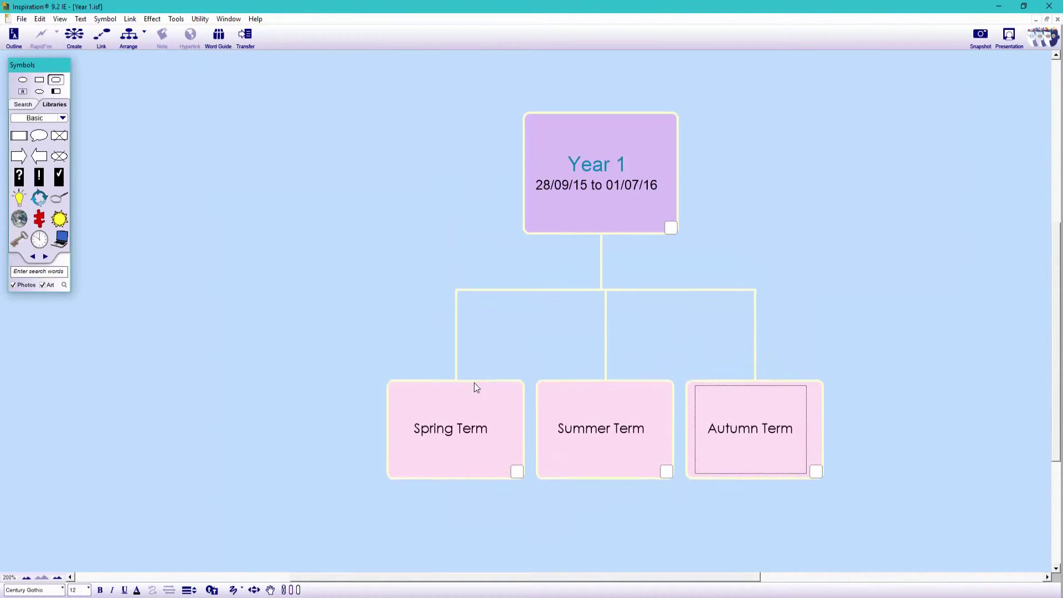
- Make the link to Spring Term curved
{"action": "left_click", "coordinate": [631, 140]}
{"action": "left_click", "coordinate": [548, 298]}
{"action": "left_click", "coordinate": [154, 591]}
- Curve the Autumn Term link, reshape the Spring Term curve and shift the whole diagram left
{"action": "left_click", "coordinate": [636, 298]}
{"action": "left_click", "coordinate": [153, 590]}
{"action": "left_click_drag", "start_coordinate": [458, 387], "coordinate": [418, 293]}
{"action": "left_click_drag", "start_coordinate": [857, 477], "coordinate": [320, 96]}
{"action": "left_click_drag", "start_coordinate": [610, 161], "coordinate": [558, 164]}
- Label the Spring Term link '28/09/15 to 11/12/16' on two lines
{"action": "left_click", "coordinate": [414, 390]}
{"action": "left_click", "coordinate": [467, 319]}
{"action": "type", "text": "28/09/15"}
{"action": "key", "text": "Return"}
{"action": "type", "text": "to"}
{"action": "key", "text": "Return"}
{"action": "type", "text": "11/12/16"}
- Label the Summer Term link '04/01/16 to 18/03/16' on two lines
{"action": "left_click", "coordinate": [543, 326]}
{"action": "type", "text": "04/01/16"}
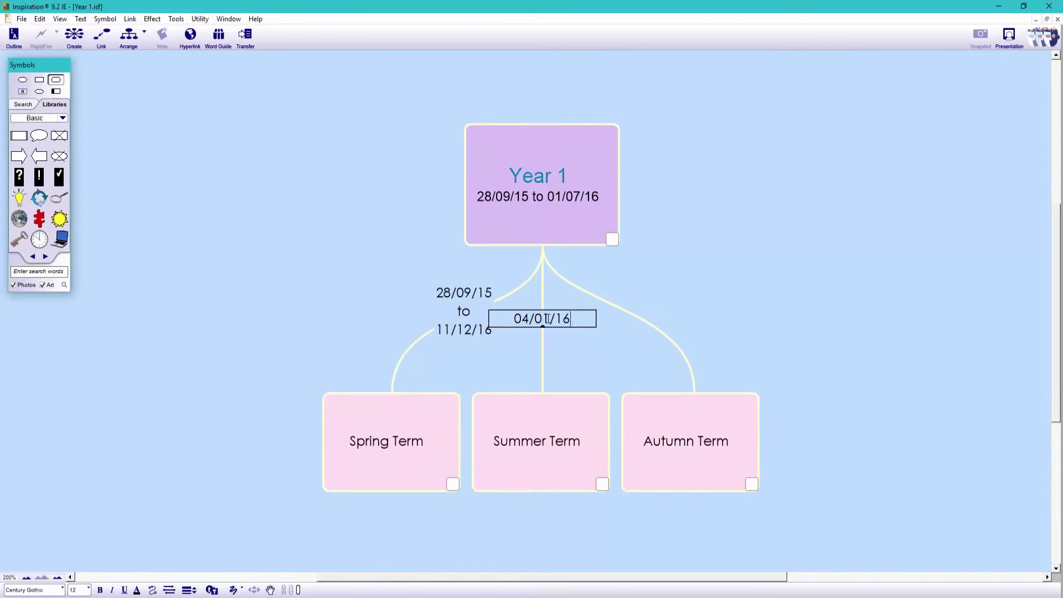
{"action": "key", "text": "Return"}
{"action": "type", "text": "to"}
- Label the Autumn Term link '18/04/16 to 01/07/16' on two lines
{"action": "key", "text": "Return"}
{"action": "type", "text": "18/03/16"}
{"action": "left_click", "coordinate": [637, 308]}
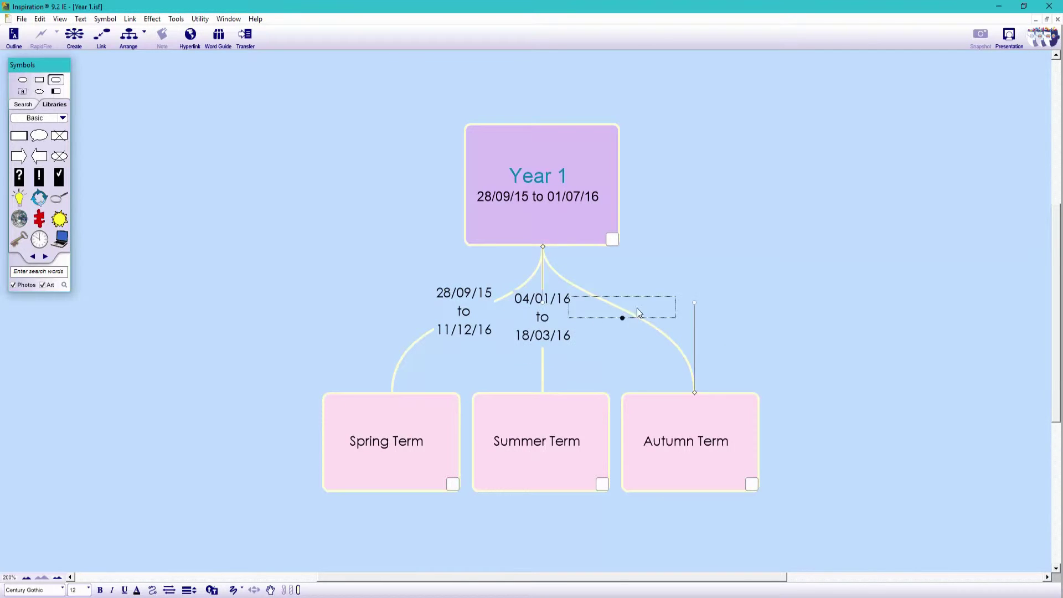
{"action": "type", "text": "18/04/16"}
{"action": "key", "text": "Return"}
{"action": "type", "text": "to"}
{"action": "key", "text": "Return"}
{"action": "type", "text": "01/07/16"}
{"action": "left_click", "coordinate": [852, 336]}
- Move the three term boxes lower and further apart, and reposition the Spring and Autumn labels
{"action": "left_click", "coordinate": [545, 480]}
{"action": "left_click", "coordinate": [371, 414], "text": "shift"}
{"action": "left_click_drag", "start_coordinate": [371, 414], "coordinate": [316, 456]}
{"action": "left_click_drag", "start_coordinate": [706, 465], "coordinate": [759, 463]}
{"action": "left_click", "coordinate": [453, 343]}
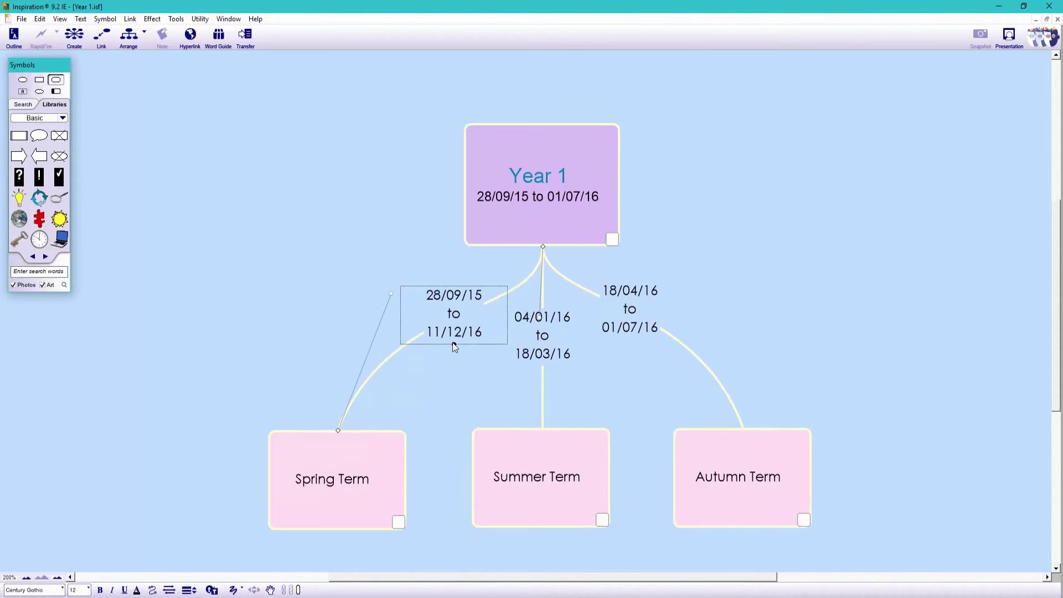
{"action": "left_click_drag", "start_coordinate": [453, 344], "coordinate": [431, 382]}
{"action": "left_click", "coordinate": [631, 309]}
{"action": "left_click_drag", "start_coordinate": [629, 340], "coordinate": [683, 363]}
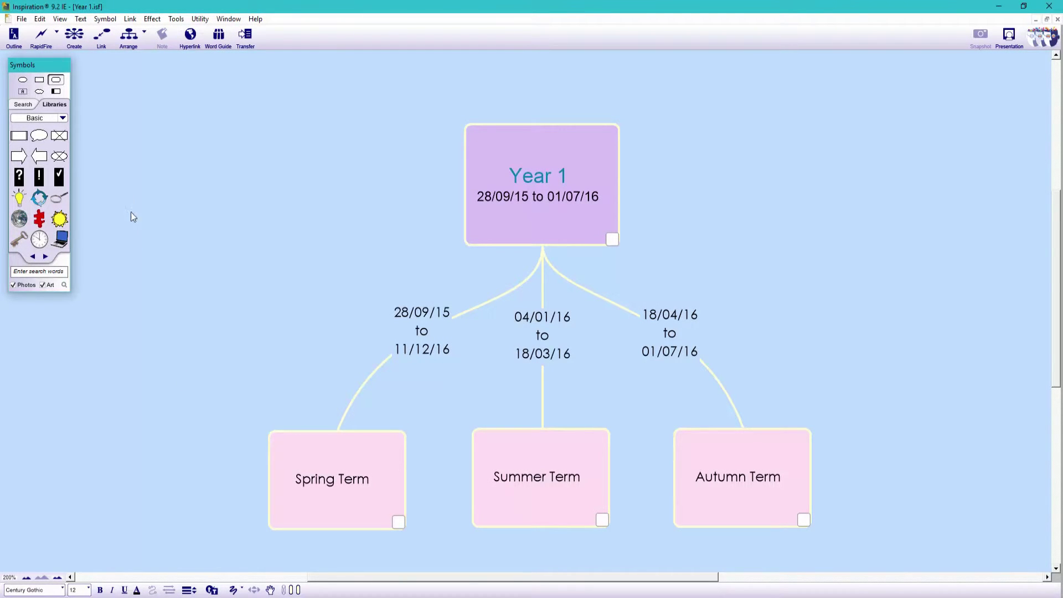
- Place the StudyMap library's home symbol at the map's bottom left, labelled HOME
{"action": "left_click", "coordinate": [62, 120]}
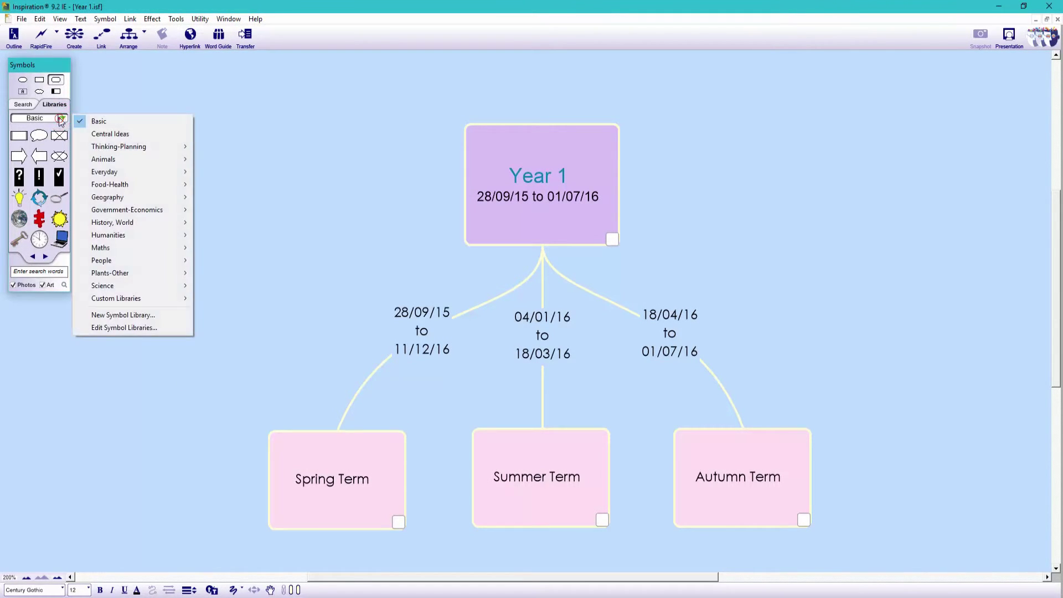
{"action": "mouse_move", "coordinate": [127, 299]}
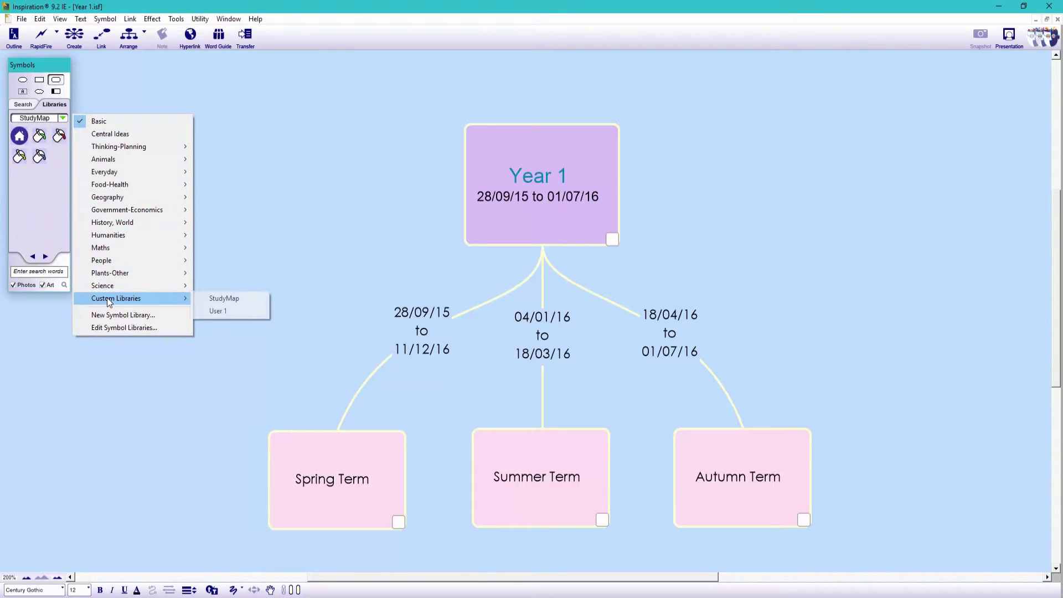
{"action": "left_click", "coordinate": [203, 299]}
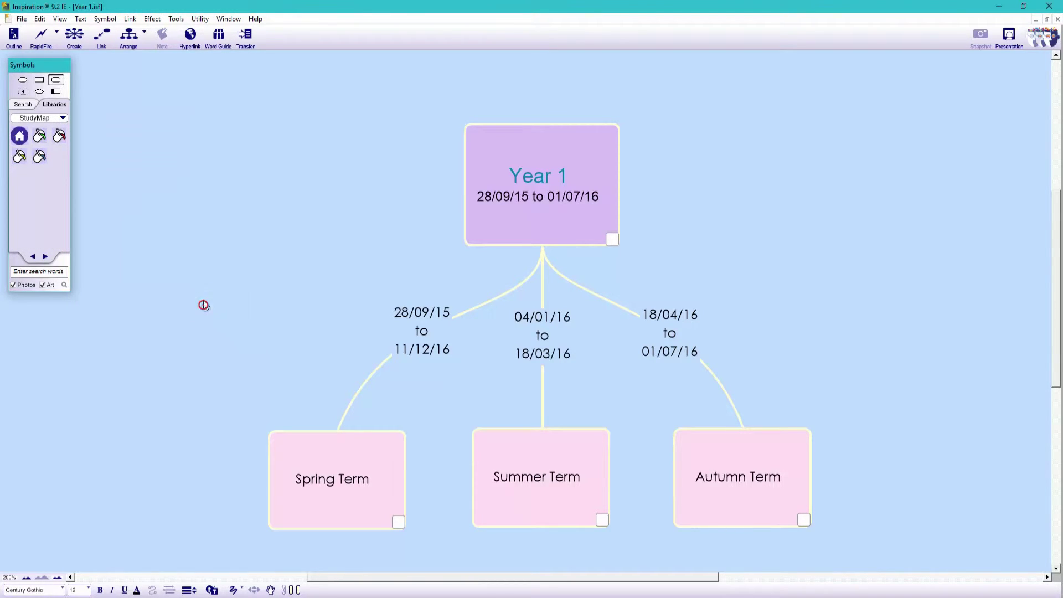
{"action": "left_click", "coordinate": [22, 140]}
{"action": "left_click_drag", "start_coordinate": [94, 310], "coordinate": [168, 498]}
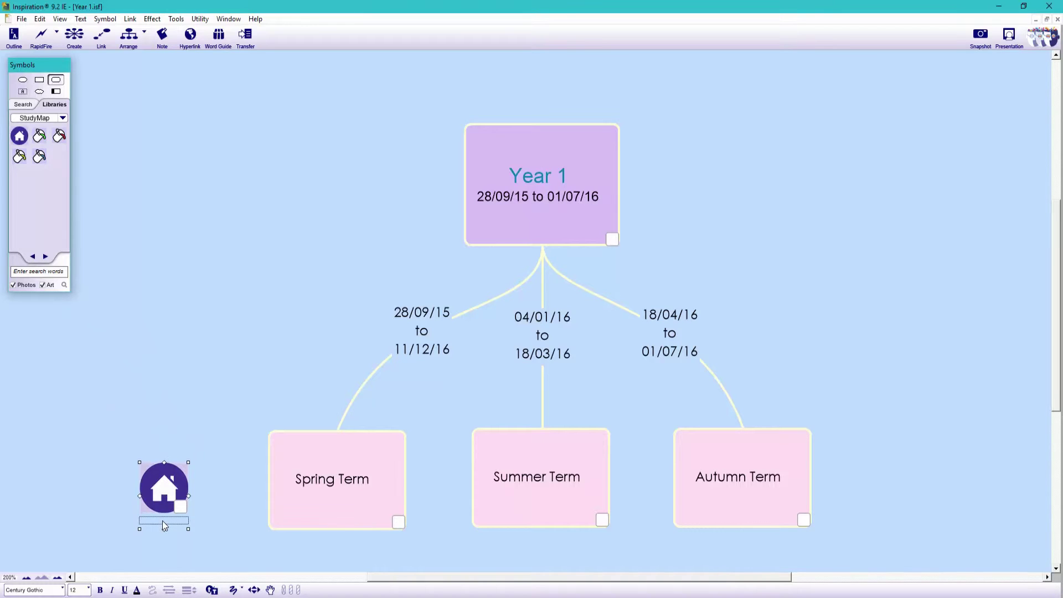
{"action": "type", "text": "HOME"}
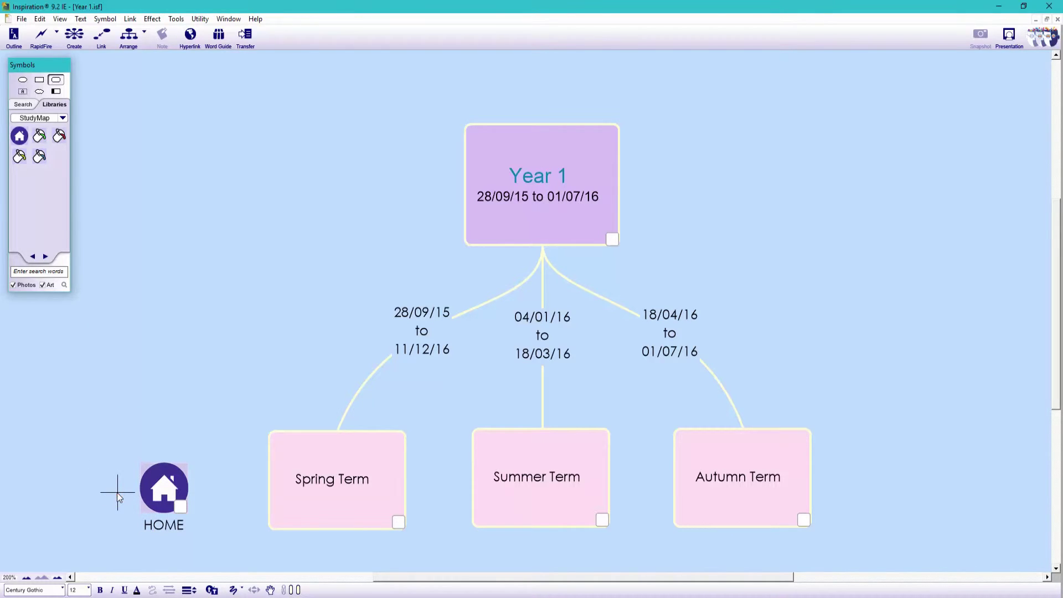
{"action": "left_click", "coordinate": [159, 493]}
- Hyperlink the HOME symbol to BA (Hons) History of Art.isf in the Inspiration folder
{"action": "right_click", "coordinate": [158, 493]}
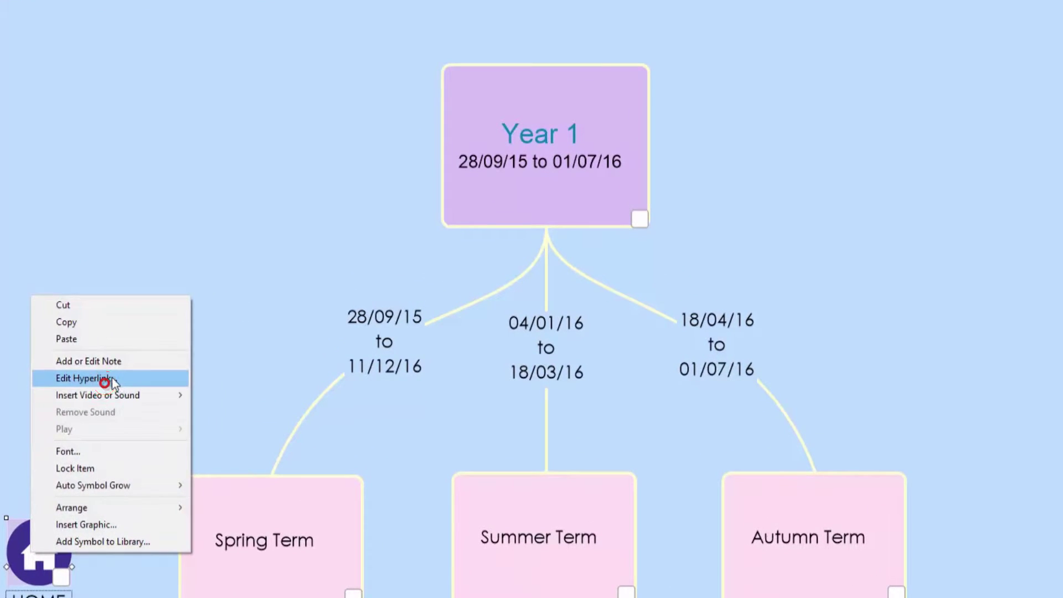
{"action": "left_click", "coordinate": [112, 377]}
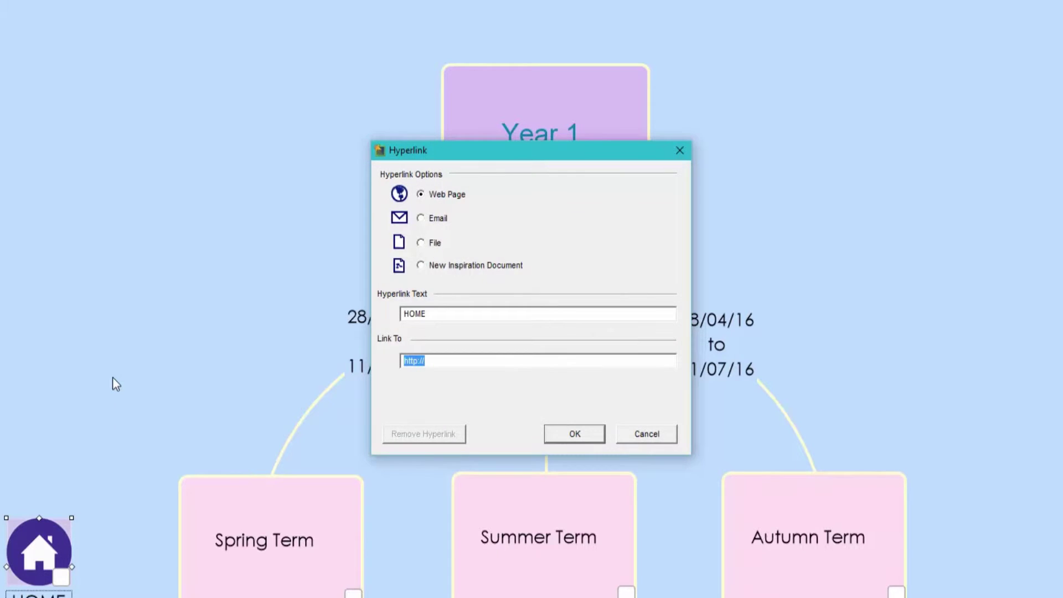
{"action": "left_click", "coordinate": [424, 244]}
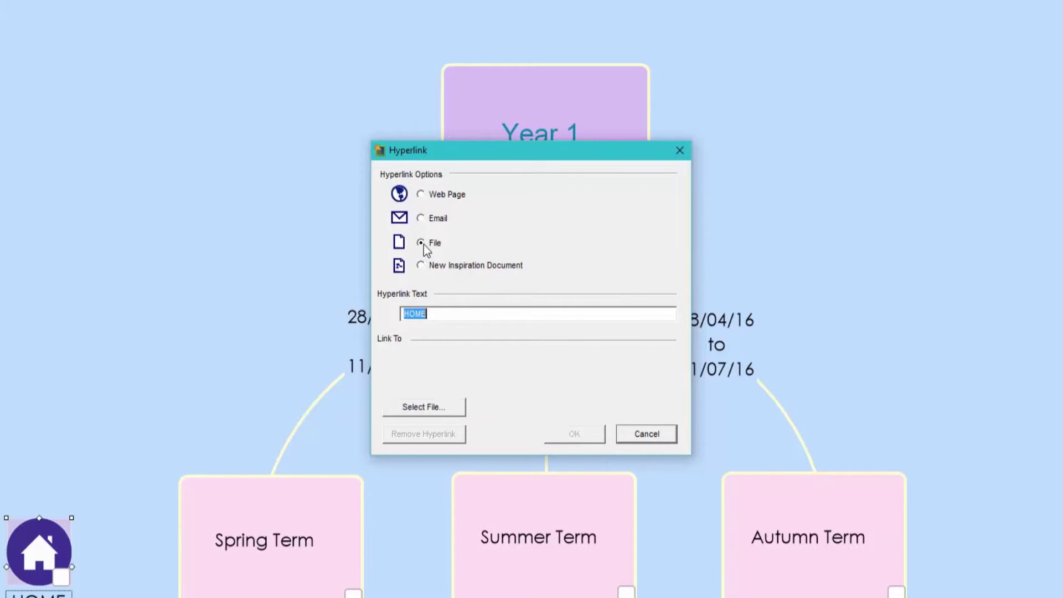
{"action": "left_click", "coordinate": [443, 405]}
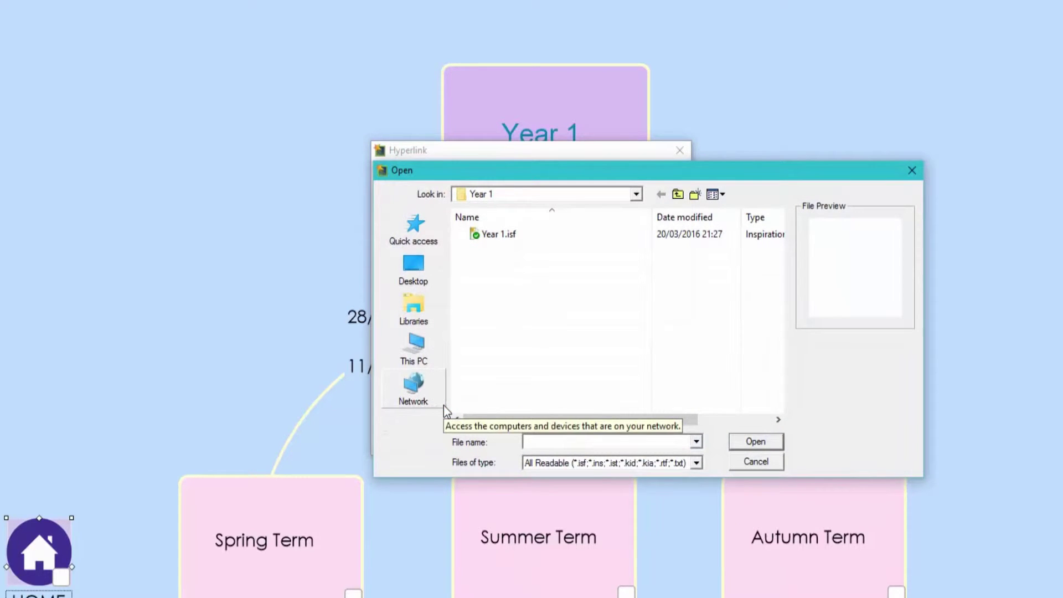
{"action": "left_click", "coordinate": [677, 195]}
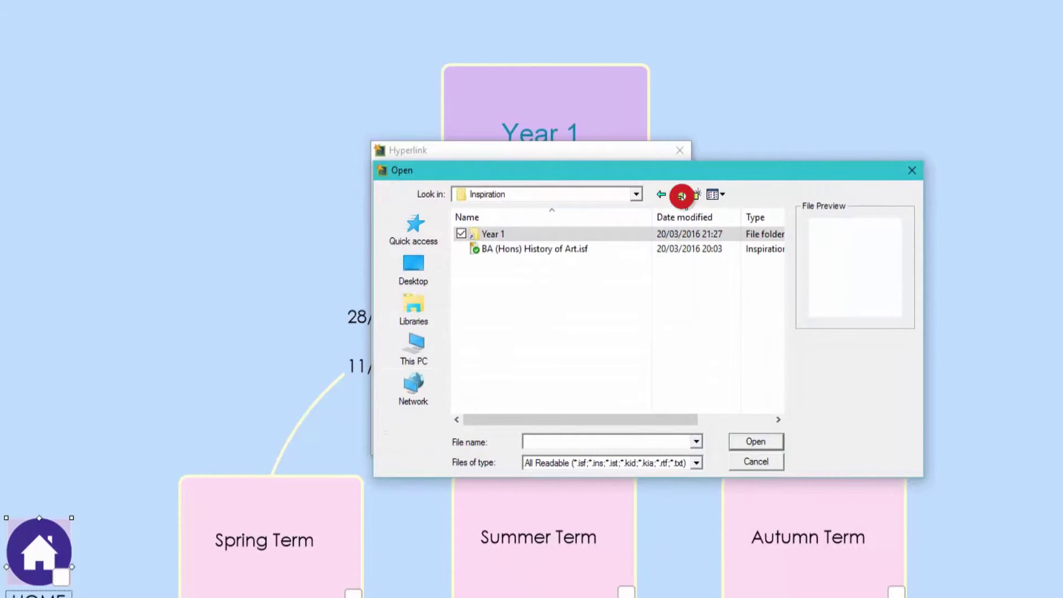
{"action": "left_click", "coordinate": [608, 248]}
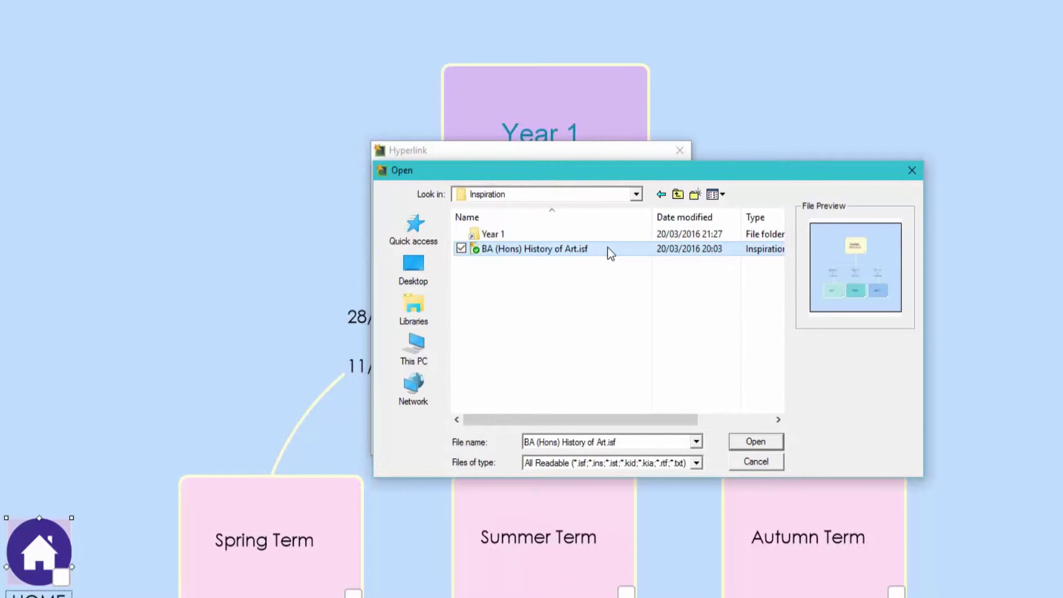
{"action": "left_click", "coordinate": [751, 441]}
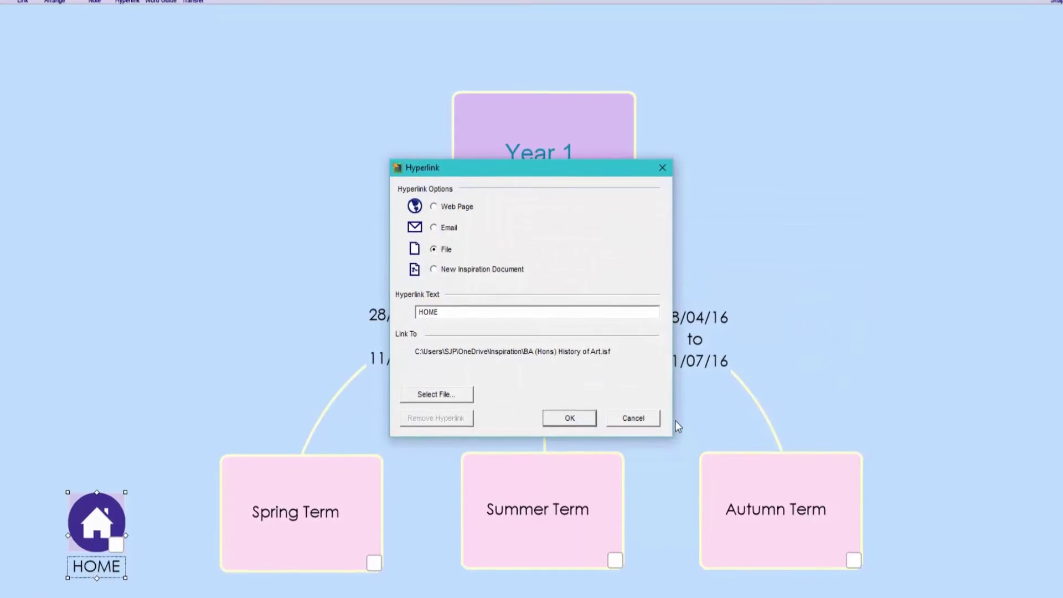
{"action": "left_click", "coordinate": [572, 425]}
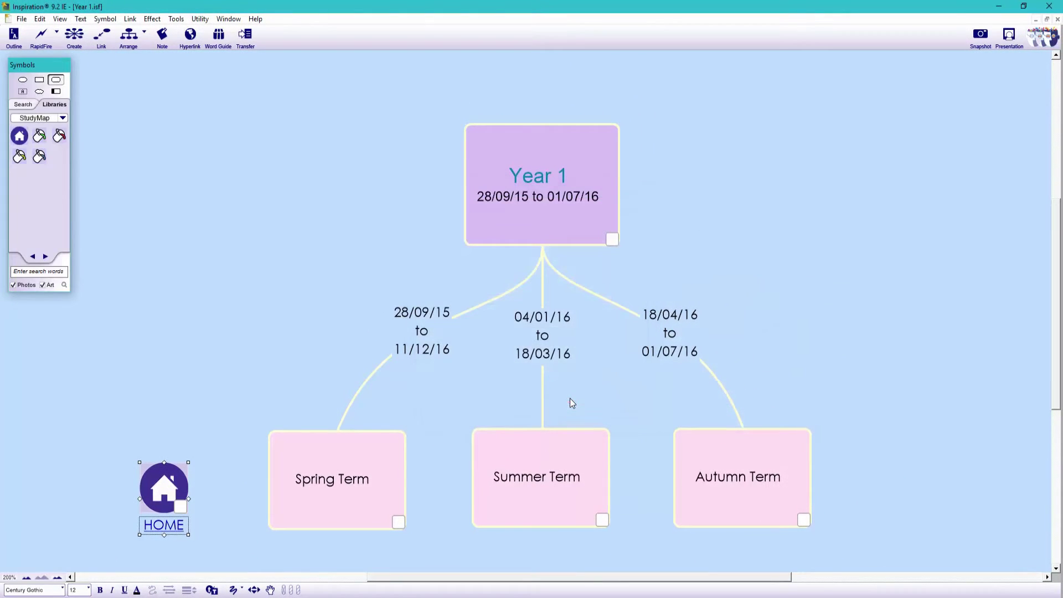
- Save the Year 1 map, test the HOME and Year 1 links, then copy the HOME symbol
{"action": "left_click", "coordinate": [228, 376]}
{"action": "key", "text": "ctrl+s"}
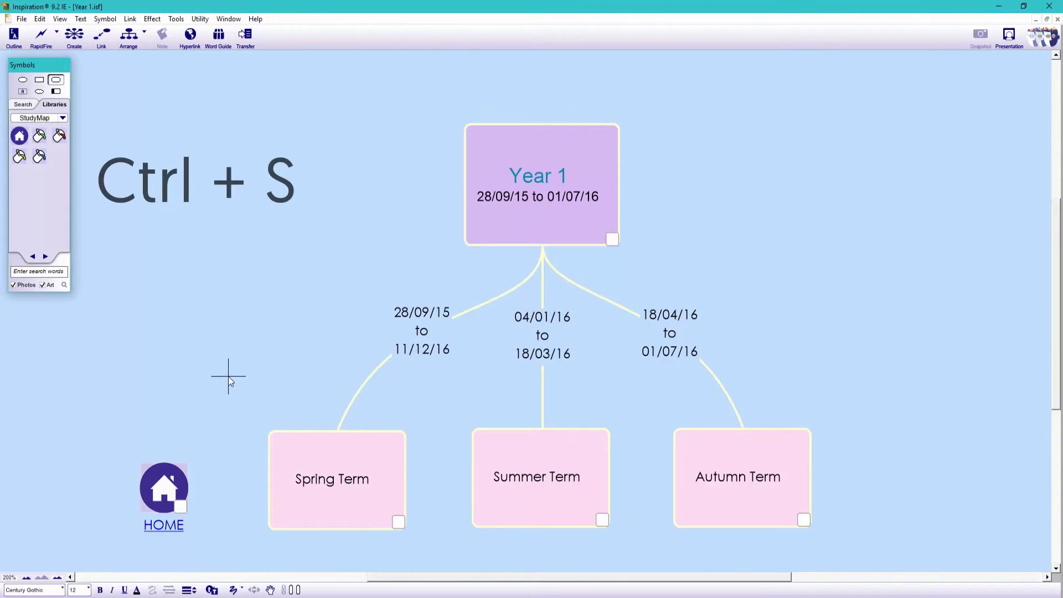
{"action": "left_click", "coordinate": [160, 521]}
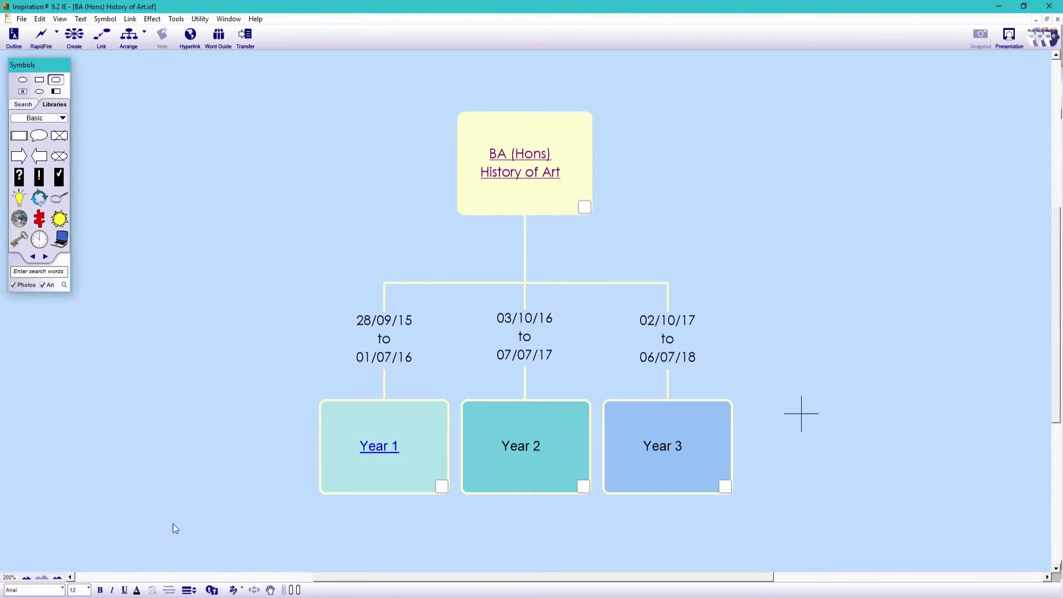
{"action": "left_click", "coordinate": [375, 450]}
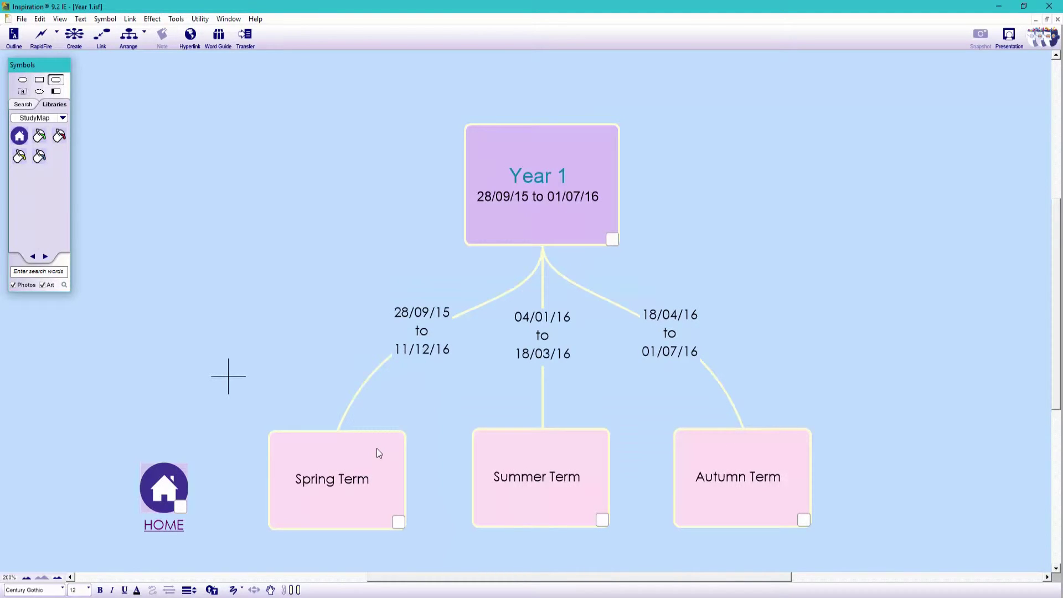
{"action": "left_click", "coordinate": [164, 476]}
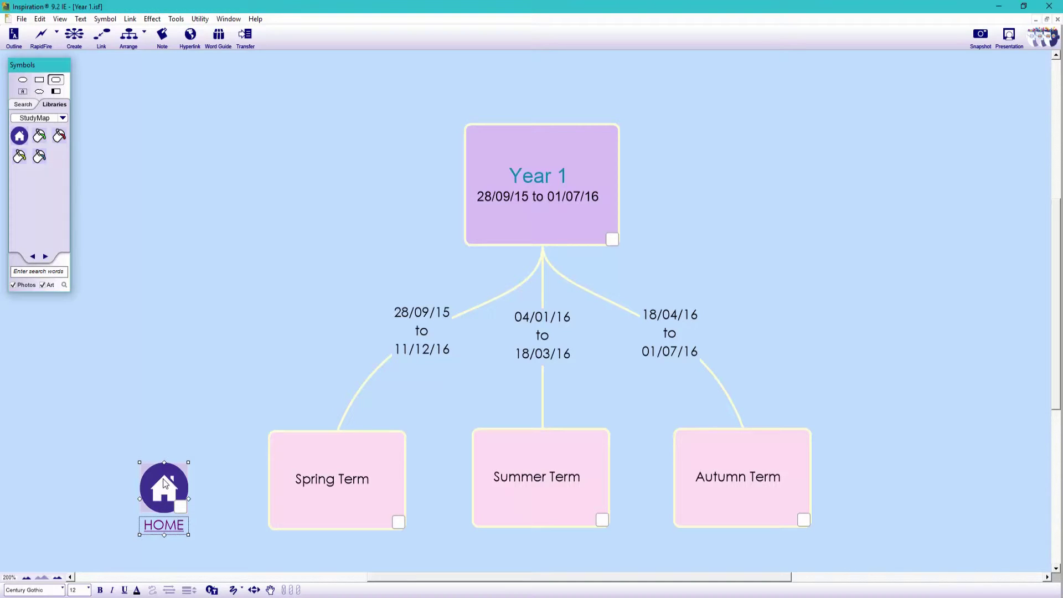
{"action": "key", "text": "ctrl+c"}
- Link Spring Term to a new Inspiration document saved as Spring Term.isf in the Year 1 folder
{"action": "left_click", "coordinate": [320, 470]}
{"action": "right_click", "coordinate": [321, 471]}
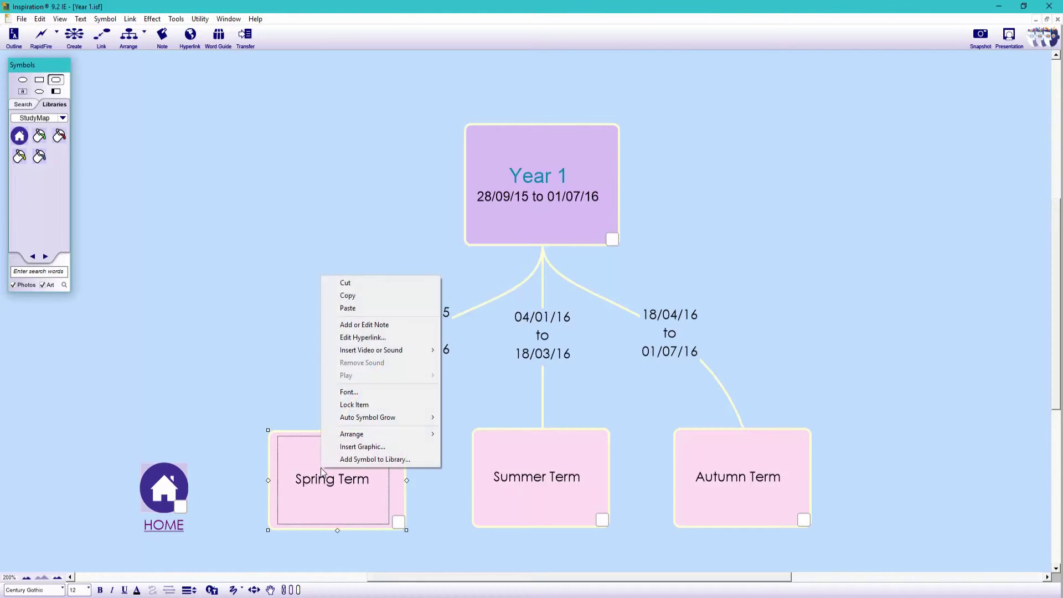
{"action": "left_click", "coordinate": [373, 337]}
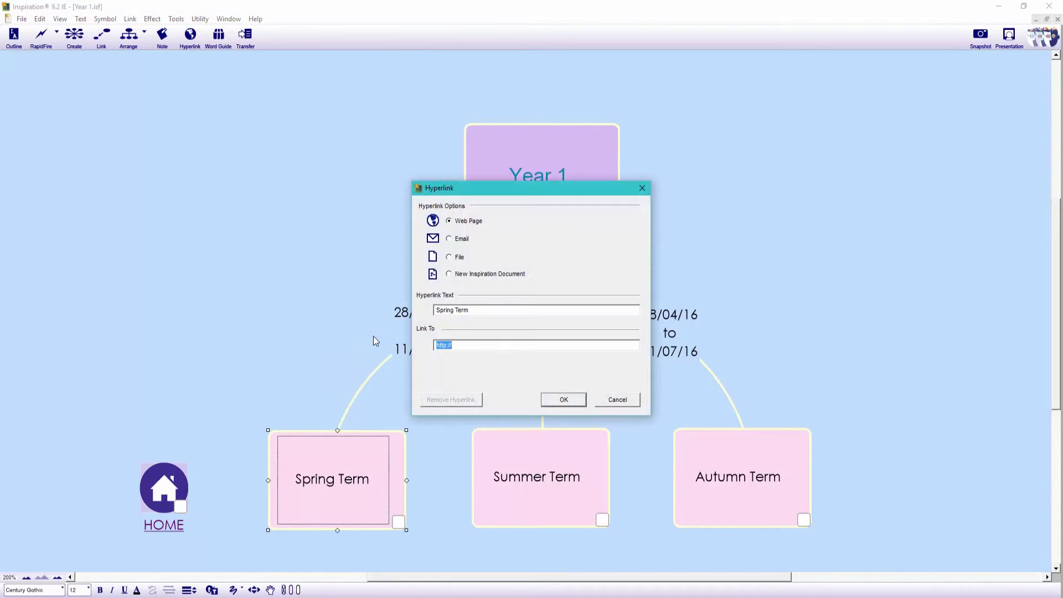
{"action": "left_click", "coordinate": [448, 274]}
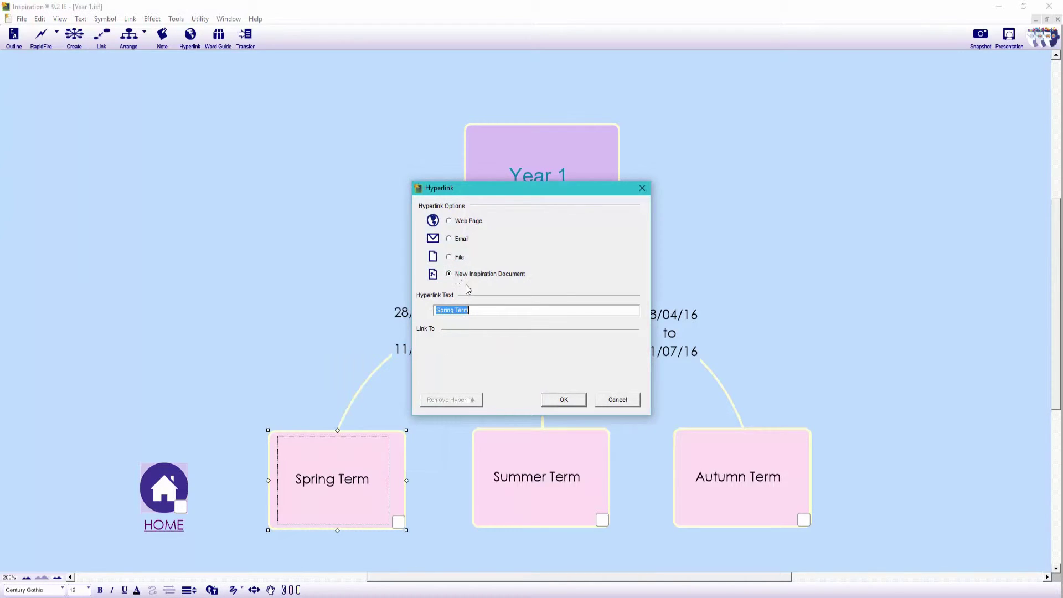
{"action": "left_click", "coordinate": [548, 403]}
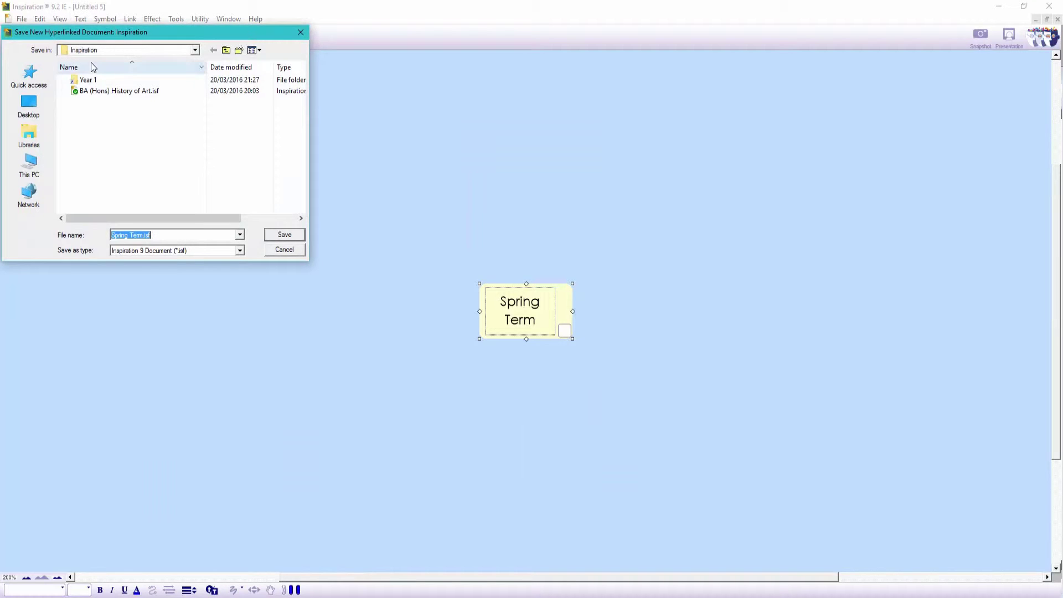
{"action": "double_click", "coordinate": [88, 80]}
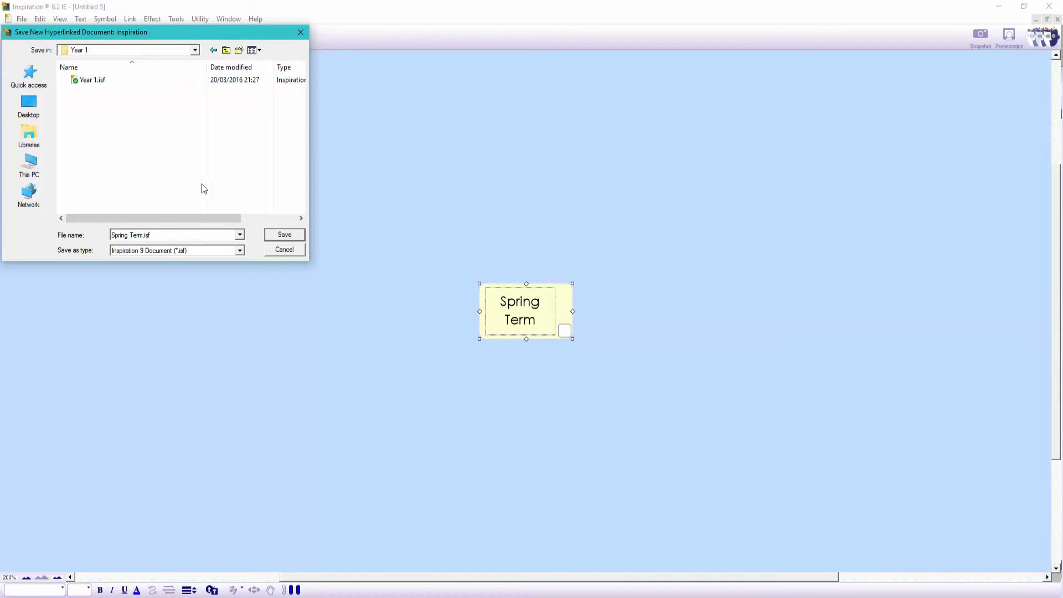
{"action": "left_click", "coordinate": [271, 236]}
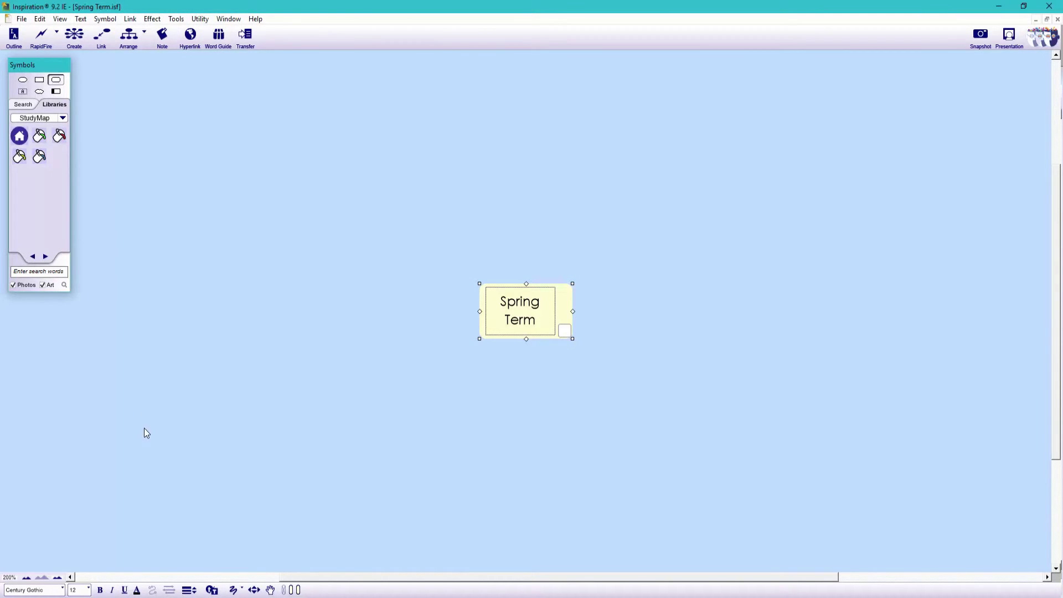
- Paste the copied HOME symbol onto the new Spring Term map
{"action": "left_click", "coordinate": [169, 443]}
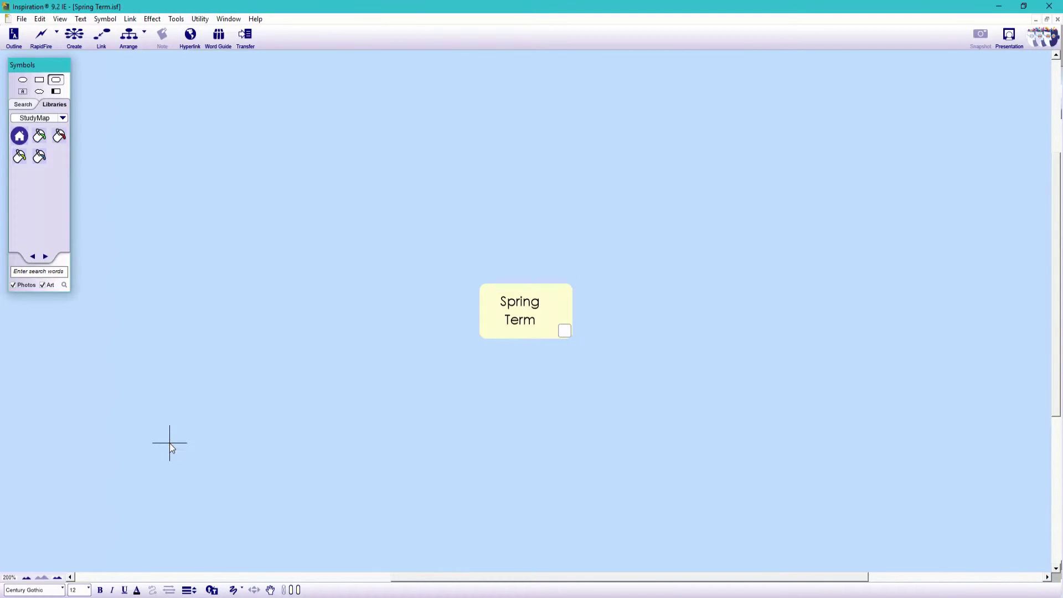
{"action": "right_click", "coordinate": [170, 443]}
{"action": "left_click", "coordinate": [191, 449]}
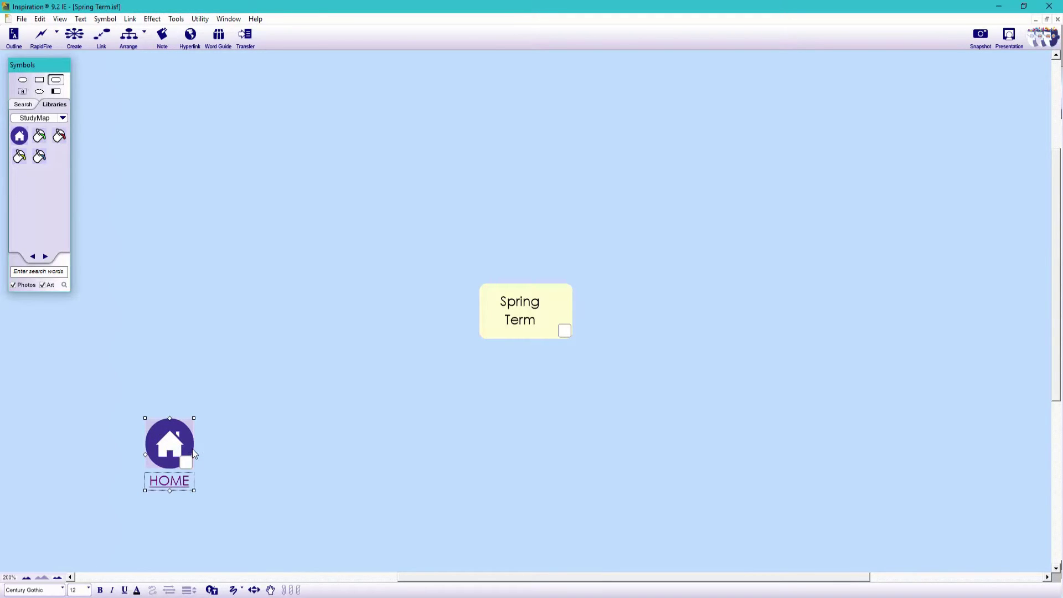
- Add children Art History: A Survey, Debates in Art History, Doing Art History, Material and Process in Art
{"action": "left_click", "coordinate": [526, 319]}
{"action": "left_click", "coordinate": [42, 38]}
{"action": "type", "text": "Art History: A Survey"}
{"action": "key", "text": "Return"}
{"action": "type", "text": "Debates in Art History"}
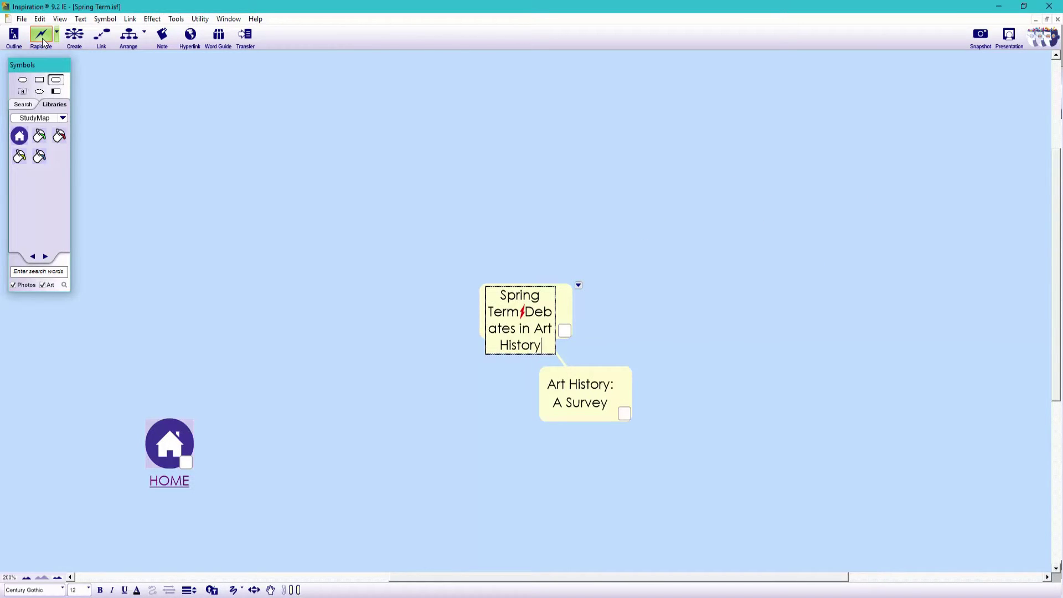
{"action": "key", "text": "Return"}
{"action": "type", "text": "Doing Art History"}
{"action": "key", "text": "Return"}
{"action": "type", "text": "Material and Process in Art"}
{"action": "key", "text": "Return"}
{"action": "left_click", "coordinate": [282, 274]}
- Arrange the map as a tree with equal-sized module boxes and a wider Spring Term box
{"action": "left_click", "coordinate": [143, 33]}
{"action": "left_click", "coordinate": [161, 57]}
{"action": "left_click", "coordinate": [556, 374]}
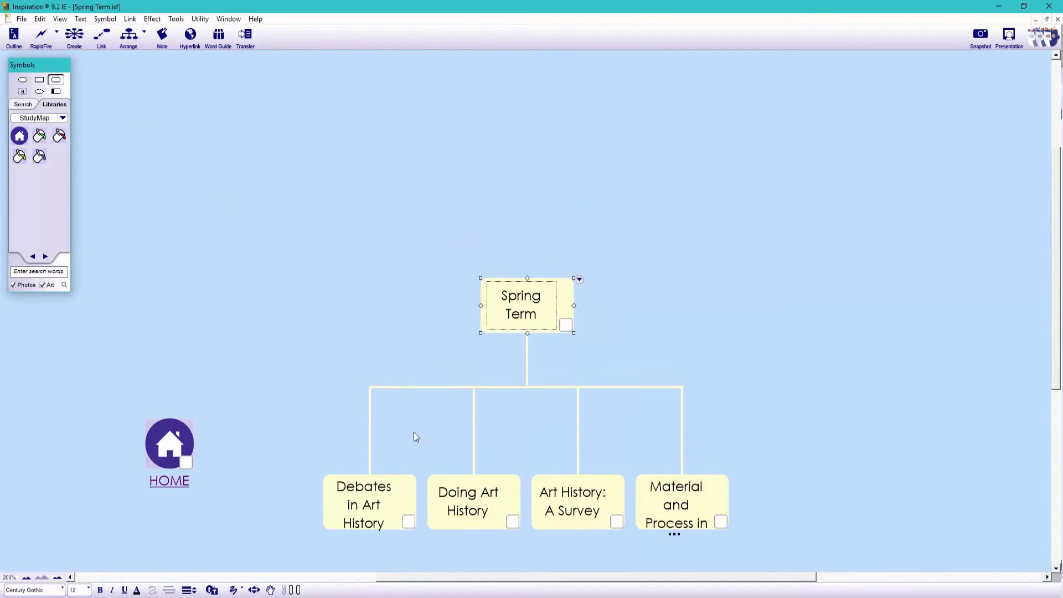
{"action": "left_click", "coordinate": [325, 475]}
{"action": "left_click_drag", "start_coordinate": [325, 475], "coordinate": [287, 431]}
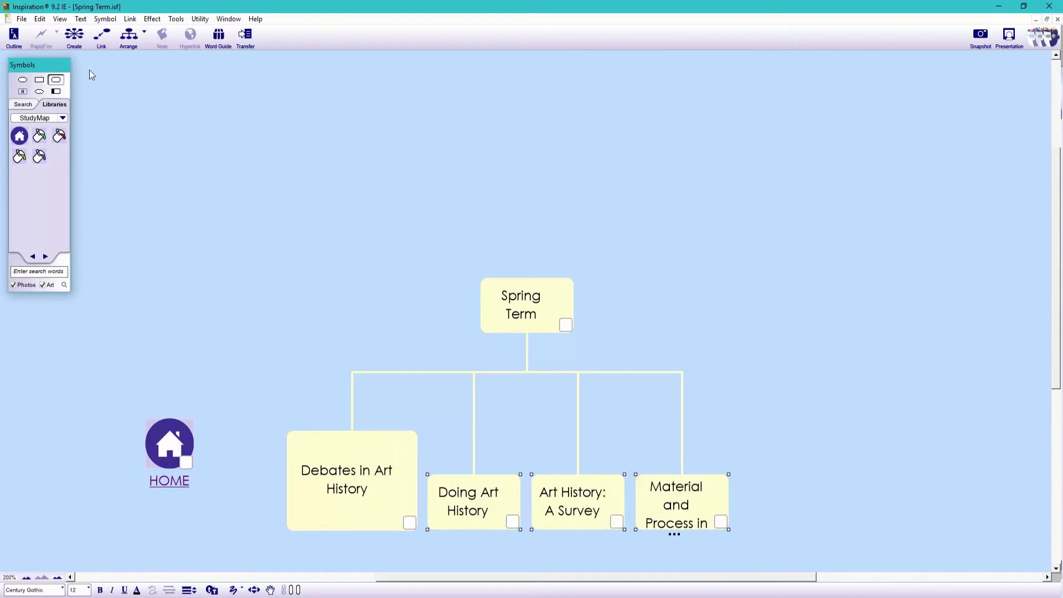
{"action": "left_click", "coordinate": [39, 18]}
{"action": "left_click", "coordinate": [53, 175]}
{"action": "left_click", "coordinate": [144, 34]}
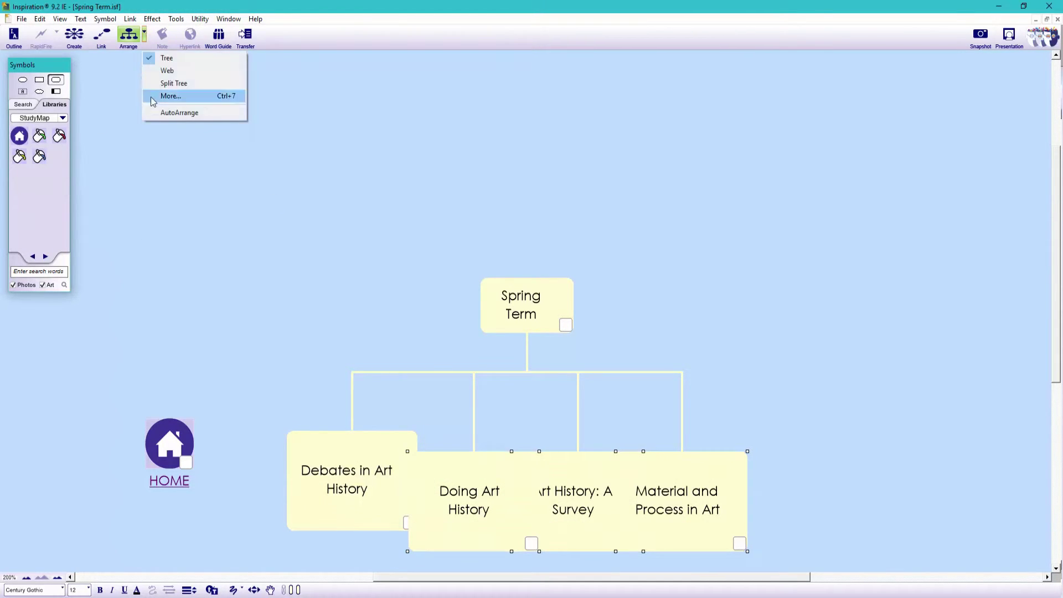
{"action": "left_click", "coordinate": [177, 97]}
{"action": "left_click", "coordinate": [474, 114]}
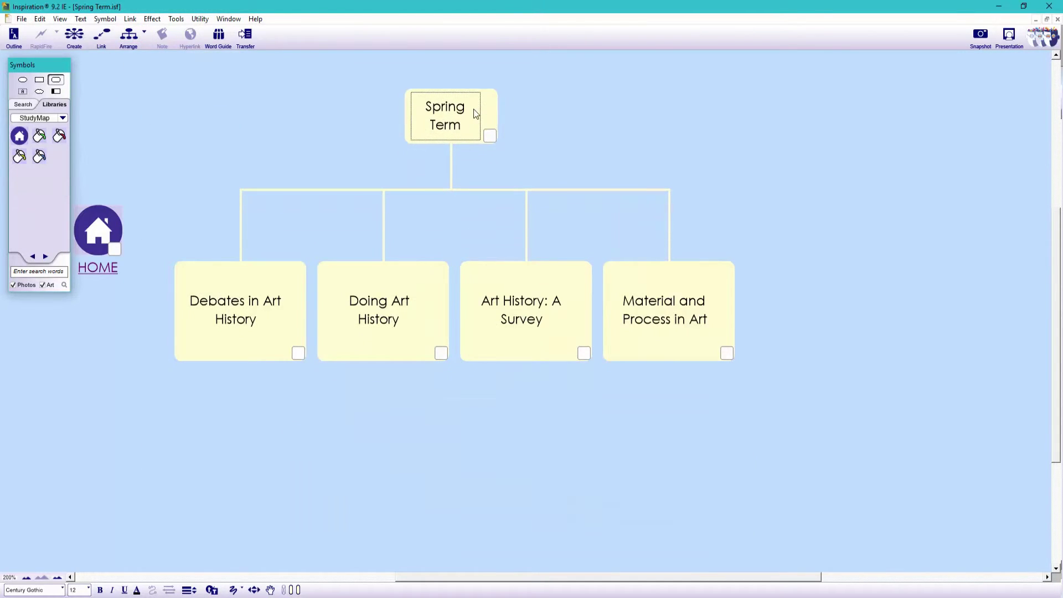
{"action": "left_click", "coordinate": [511, 86]}
{"action": "left_click_drag", "start_coordinate": [511, 85], "coordinate": [537, 58]}
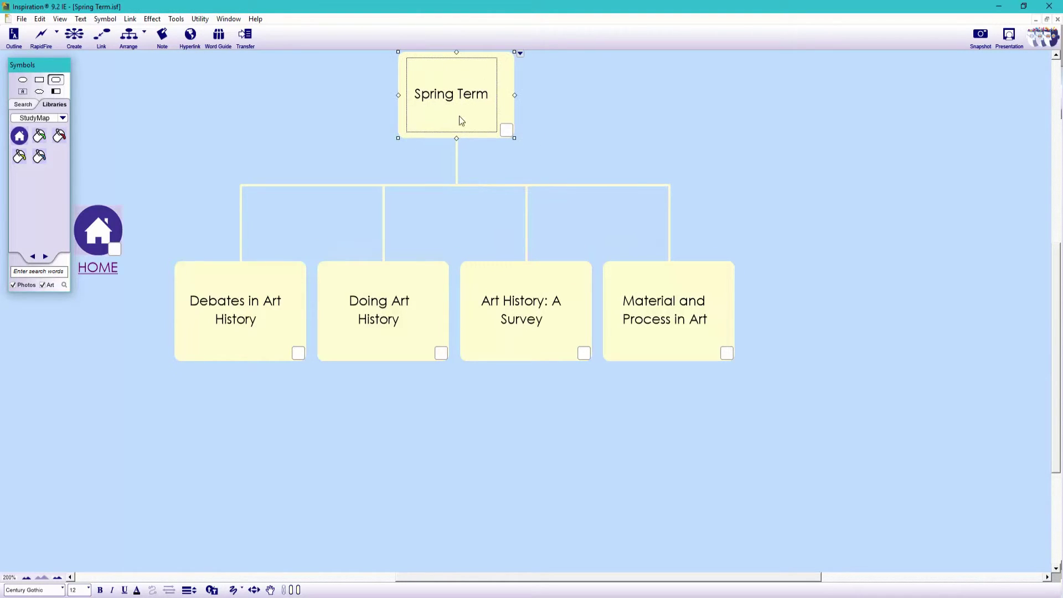
- Fill the modules: Debates green, Doing Art History salmon, A Survey blue, Material and Process red
{"action": "left_click", "coordinate": [252, 303]}
{"action": "left_click", "coordinate": [292, 590]}
{"action": "left_click", "coordinate": [324, 564]}
{"action": "key", "text": "Tab"}
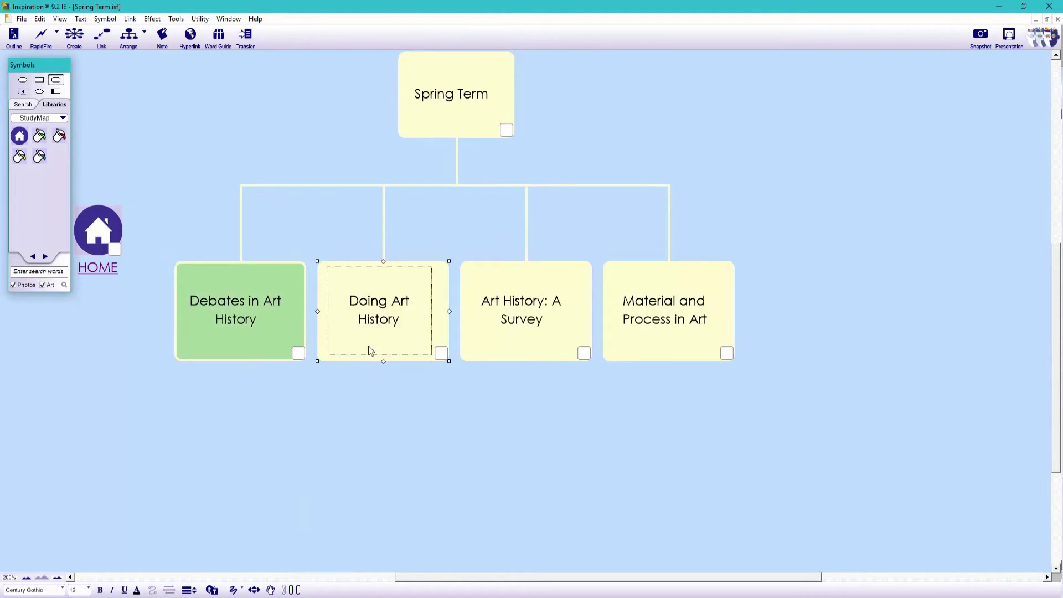
{"action": "left_click", "coordinate": [292, 590]}
{"action": "left_click", "coordinate": [325, 501]}
{"action": "key", "text": "Tab"}
{"action": "left_click", "coordinate": [297, 587]}
{"action": "left_click", "coordinate": [296, 494]}
{"action": "key", "text": "Tab"}
{"action": "left_click", "coordinate": [292, 591]}
{"action": "left_click", "coordinate": [334, 500]}
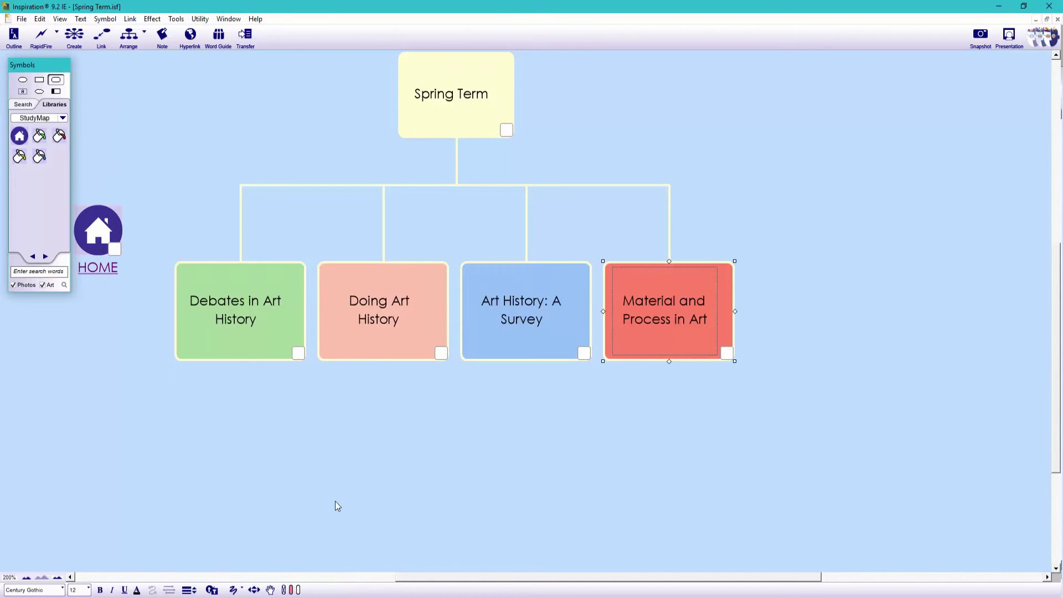
- Fill the Spring Term box pale pink
{"action": "left_click", "coordinate": [446, 135]}
{"action": "left_click", "coordinate": [292, 591]}
{"action": "left_click", "coordinate": [294, 554]}
{"action": "scroll", "coordinate": [1028, 490], "scroll_direction": "up", "scroll_amount": 3}
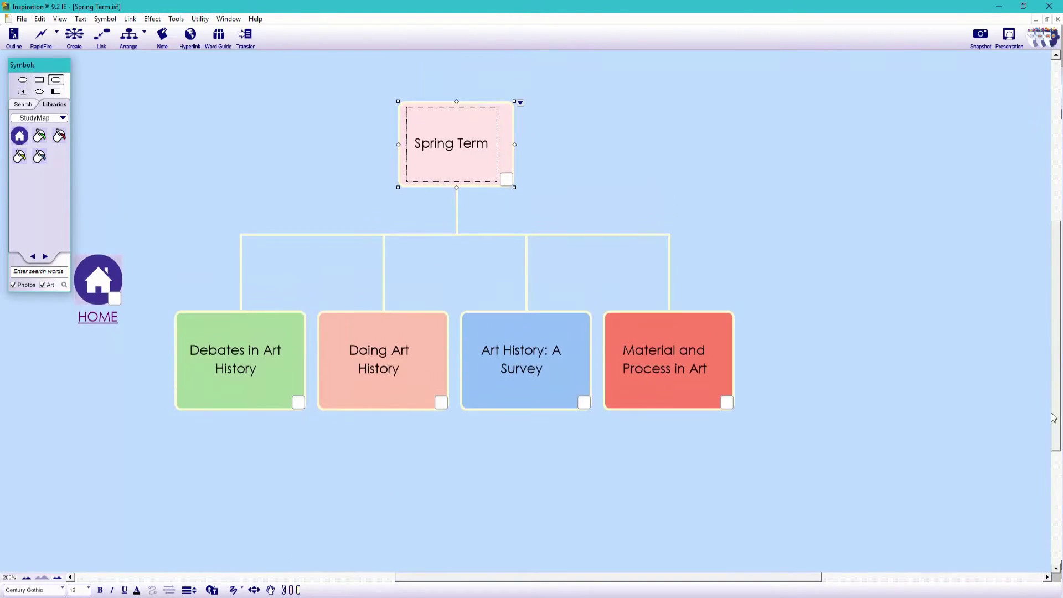
- Give the map a lavender background and make the tree's links curved
{"action": "right_click", "coordinate": [703, 176]}
{"action": "mouse_move", "coordinate": [736, 253]}
{"action": "left_click", "coordinate": [646, 271]}
{"action": "left_click", "coordinate": [526, 285]}
{"action": "left_click", "coordinate": [152, 590]}
{"action": "left_click", "coordinate": [180, 558]}
- Shrink the HOME symbol and add a paint-bucket YEAR 1 symbol beside it
{"action": "left_click_drag", "start_coordinate": [419, 578], "coordinate": [396, 578]}
{"action": "left_click_drag", "start_coordinate": [166, 279], "coordinate": [125, 374]}
{"action": "key", "text": "ctrl+z"}
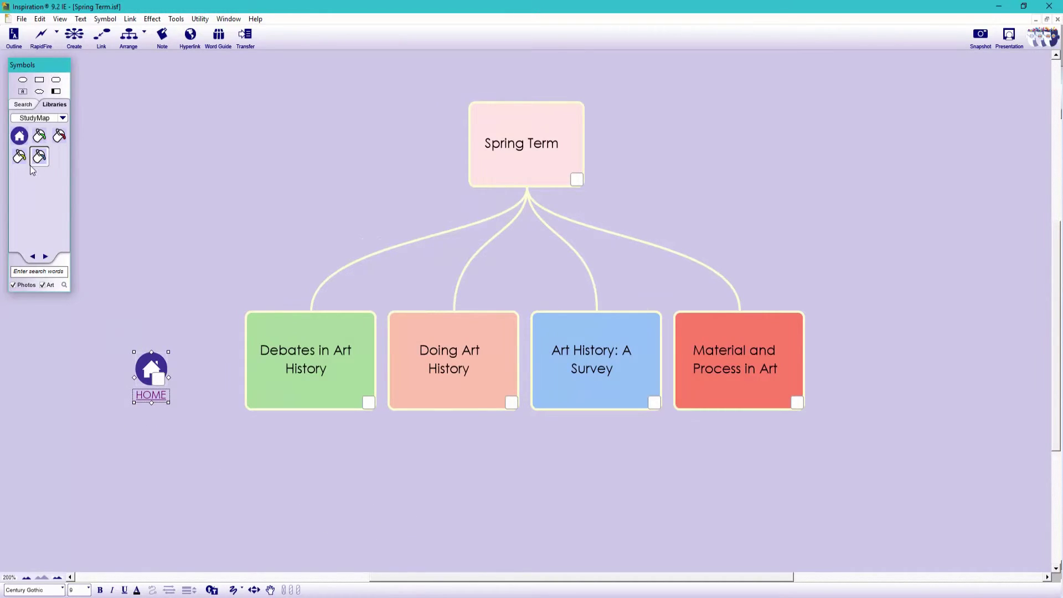
{"action": "left_click_drag", "start_coordinate": [62, 192], "coordinate": [130, 267]}
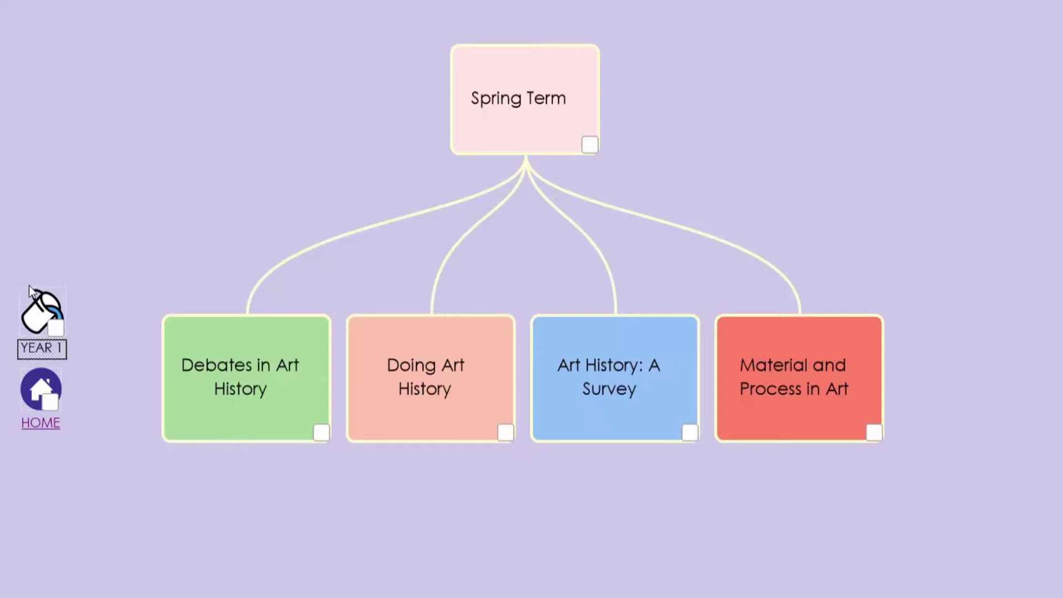
- Hyperlink the paint-bucket YEAR 1 symbol to Year 1.isf and follow the link to test it
{"action": "right_click", "coordinate": [42, 297]}
{"action": "left_click", "coordinate": [97, 376]}
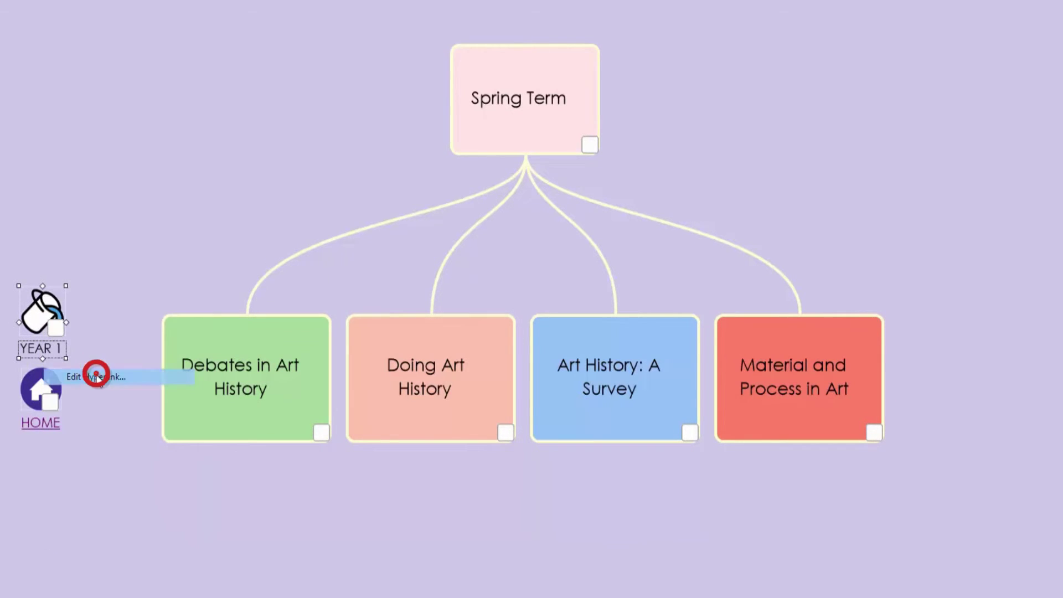
{"action": "left_click", "coordinate": [425, 245]}
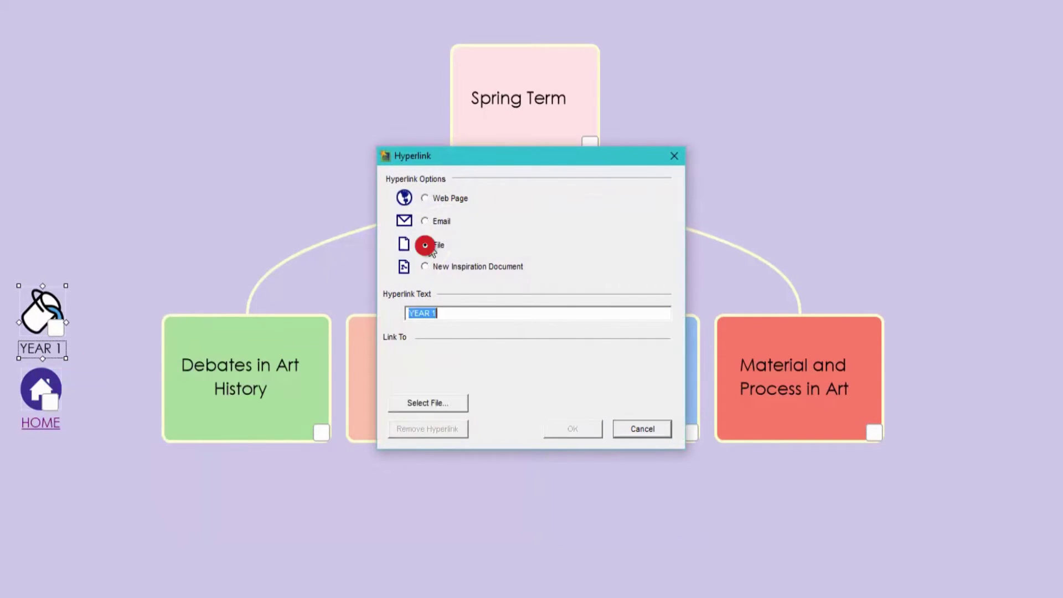
{"action": "left_click", "coordinate": [448, 404]}
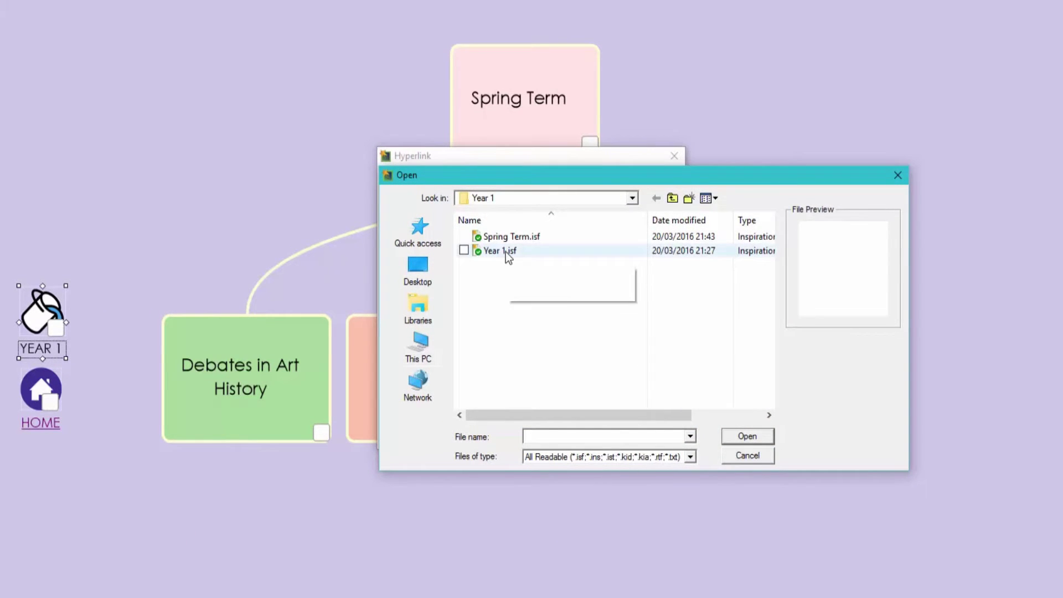
{"action": "left_click", "coordinate": [506, 251]}
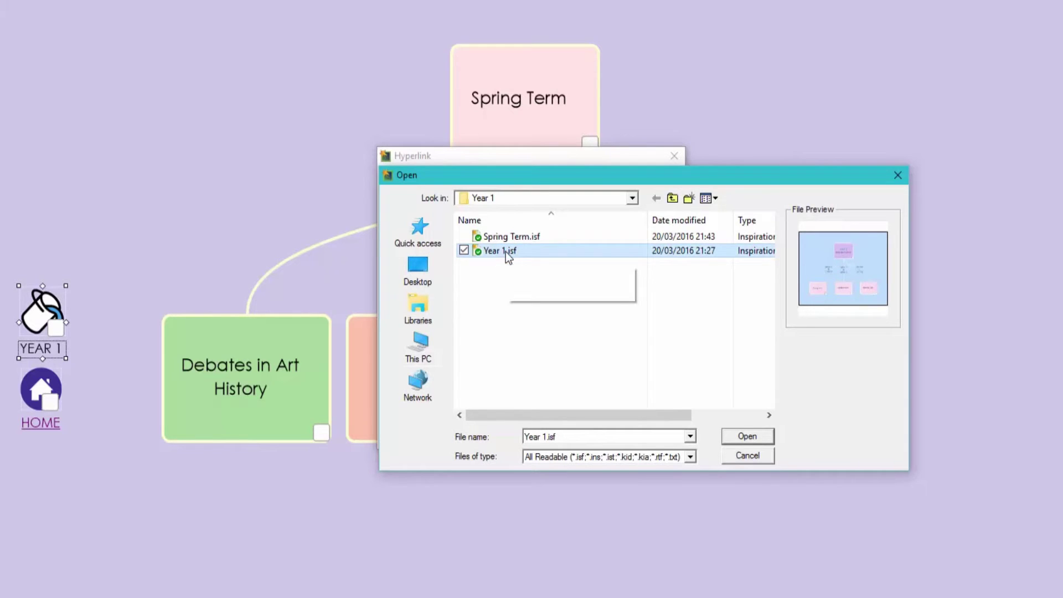
{"action": "left_click", "coordinate": [746, 436]}
{"action": "left_click", "coordinate": [594, 429]}
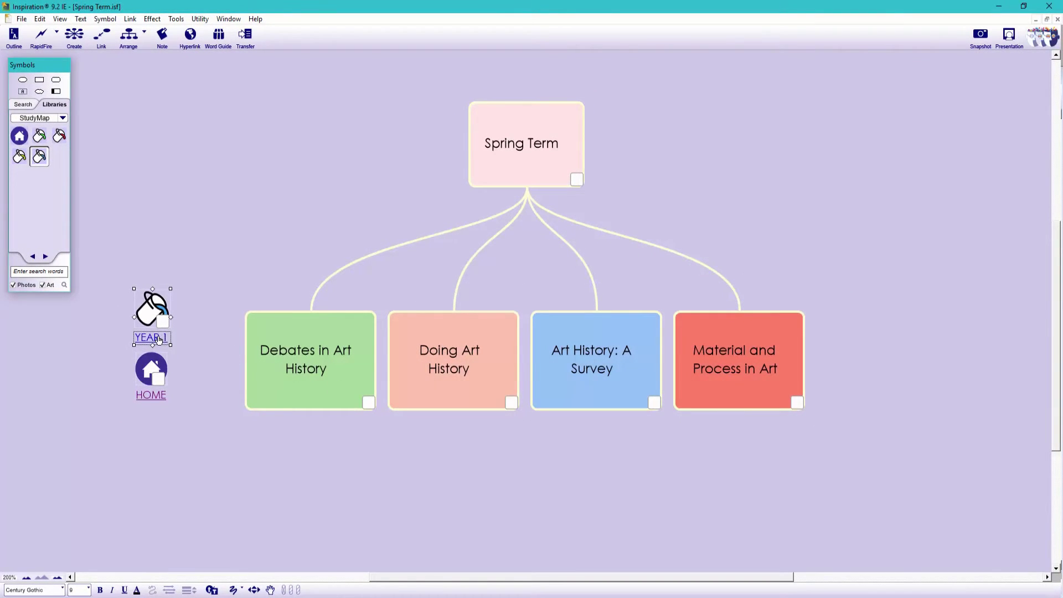
{"action": "left_click", "coordinate": [158, 338]}
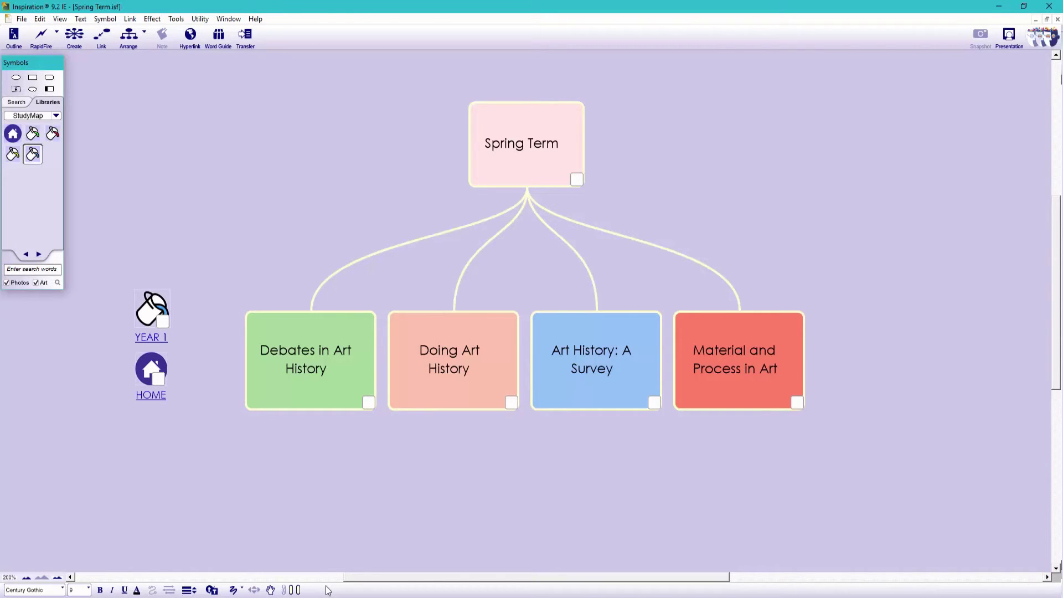
- Create a new document from Module Template.ist under Personal Templates
{"action": "key", "text": "ctrl+n"}
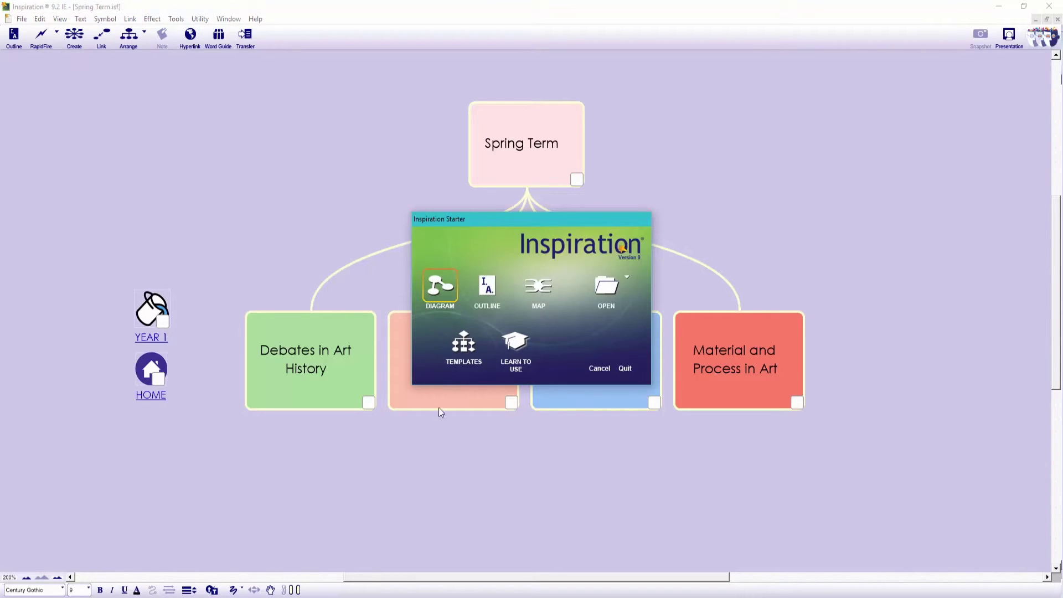
{"action": "left_click", "coordinate": [461, 348]}
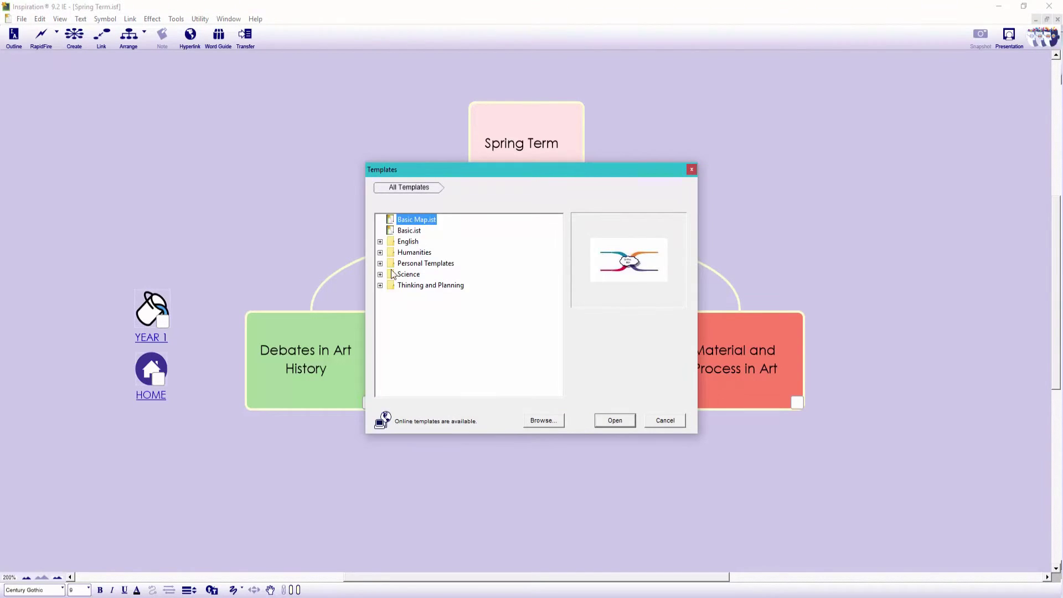
{"action": "left_click", "coordinate": [380, 263]}
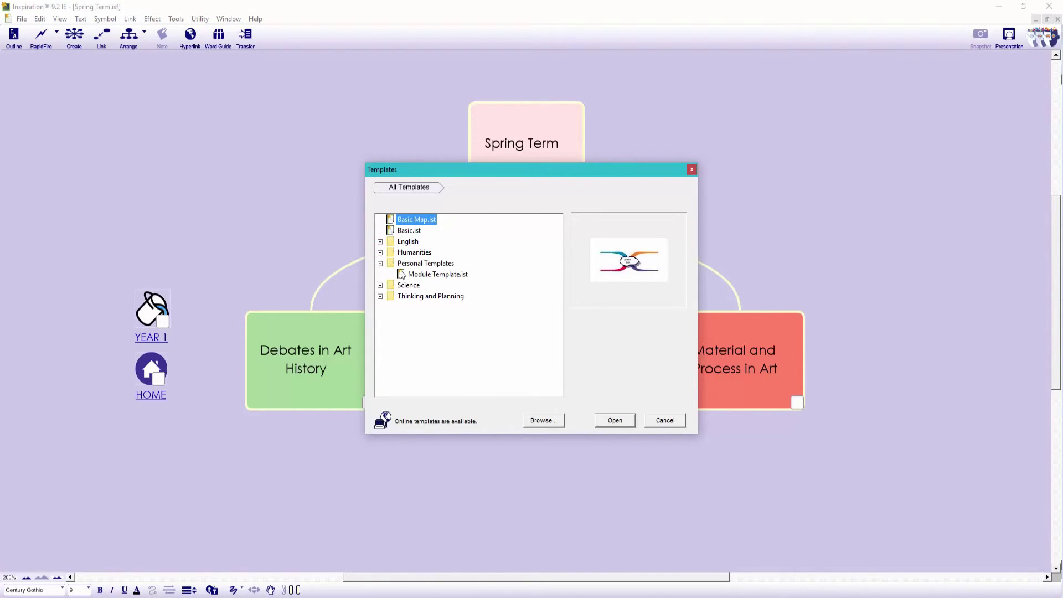
{"action": "left_click", "coordinate": [404, 274]}
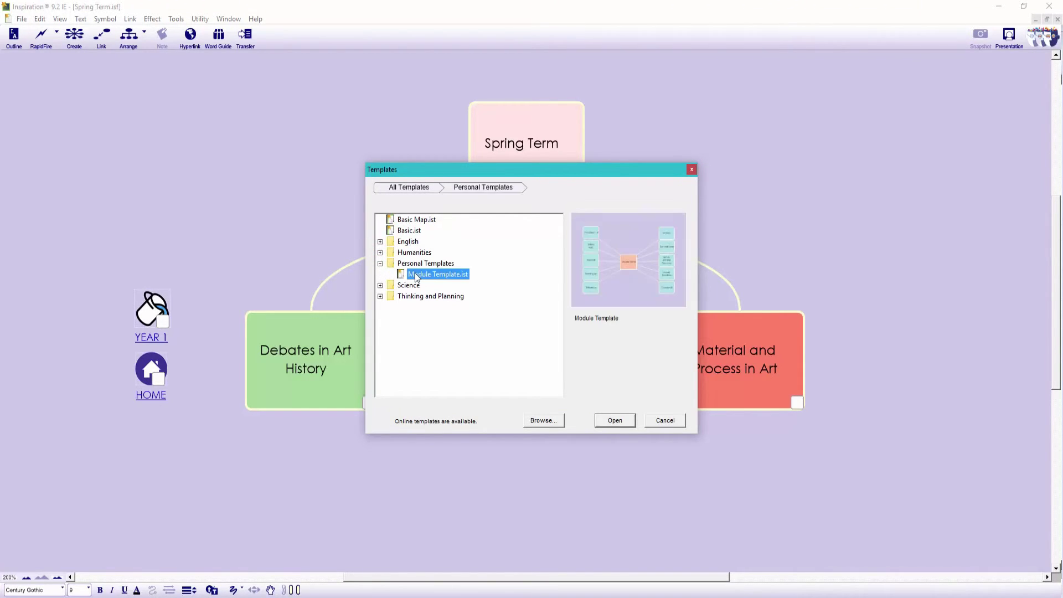
{"action": "left_click", "coordinate": [612, 420]}
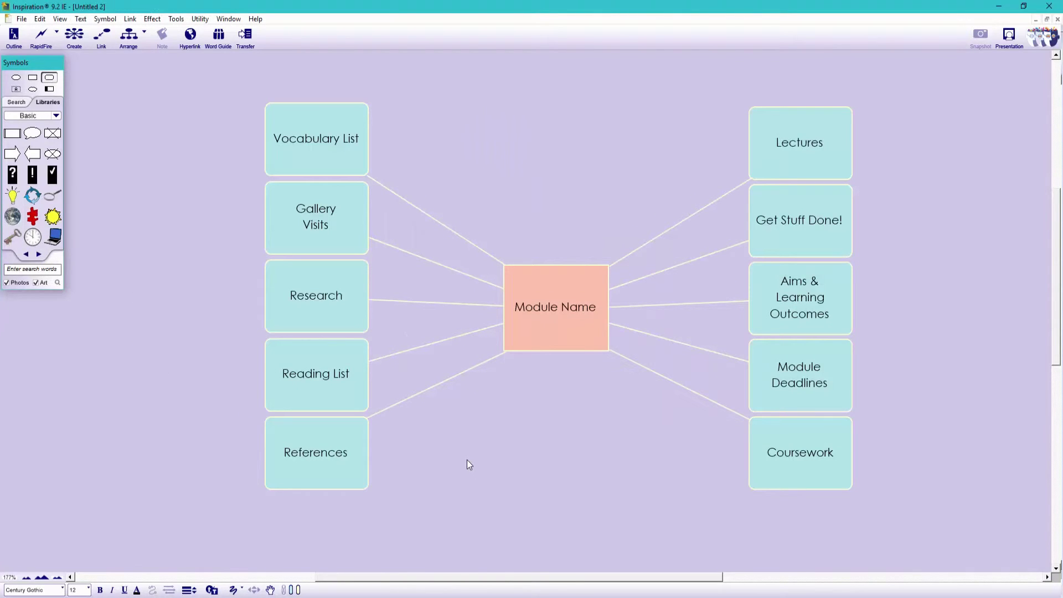
- Retitle the hub 'Debates in Art History' and rename Gallery Visits to 'Picture Analysis'
{"action": "left_click", "coordinate": [551, 314]}
{"action": "key", "text": "BackSpace"}
{"action": "type", "text": "Debates in "}
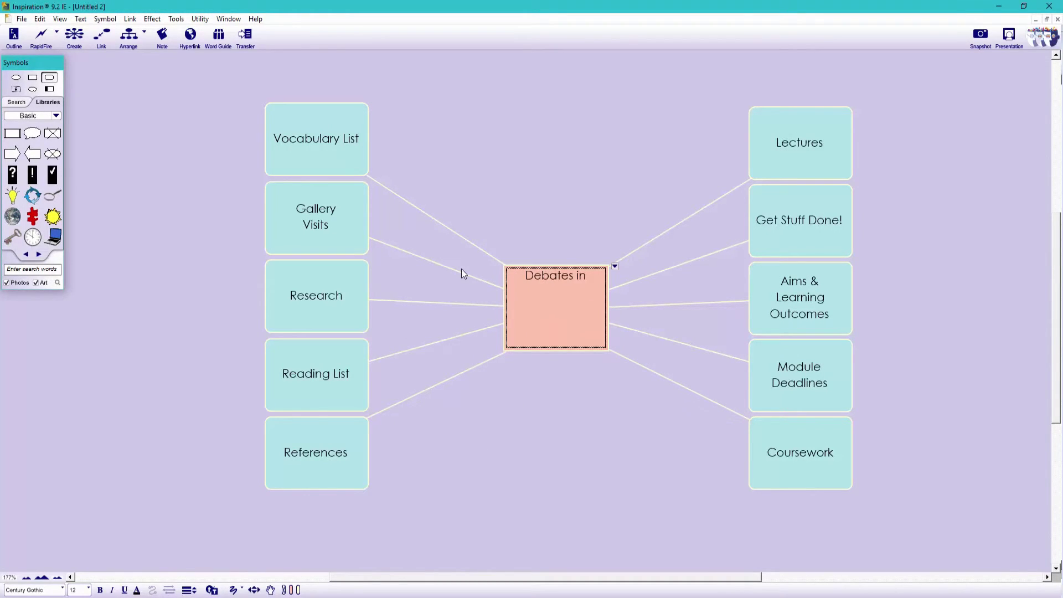
{"action": "type", "text": "Art History"}
{"action": "left_click", "coordinate": [519, 434]}
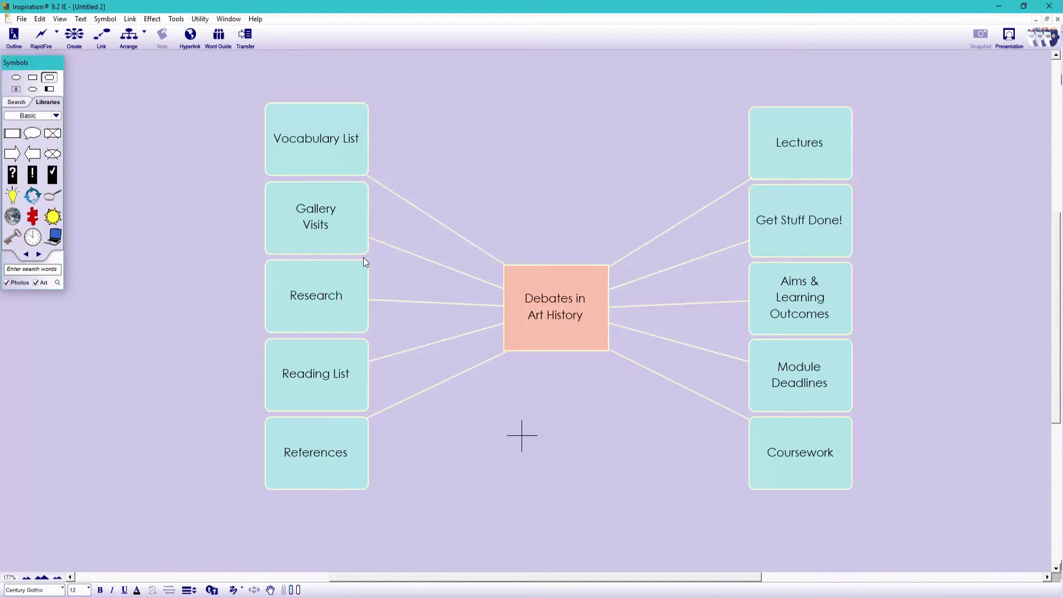
{"action": "left_click", "coordinate": [330, 221]}
{"action": "left_click_drag", "start_coordinate": [337, 213], "coordinate": [277, 186]}
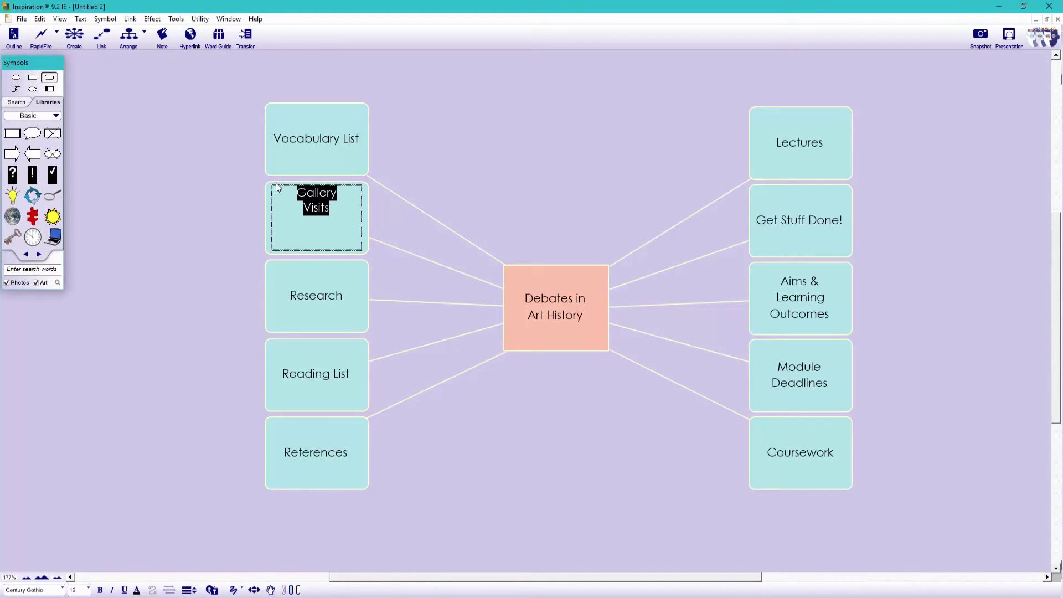
{"action": "type", "text": "Picture Analysis"}
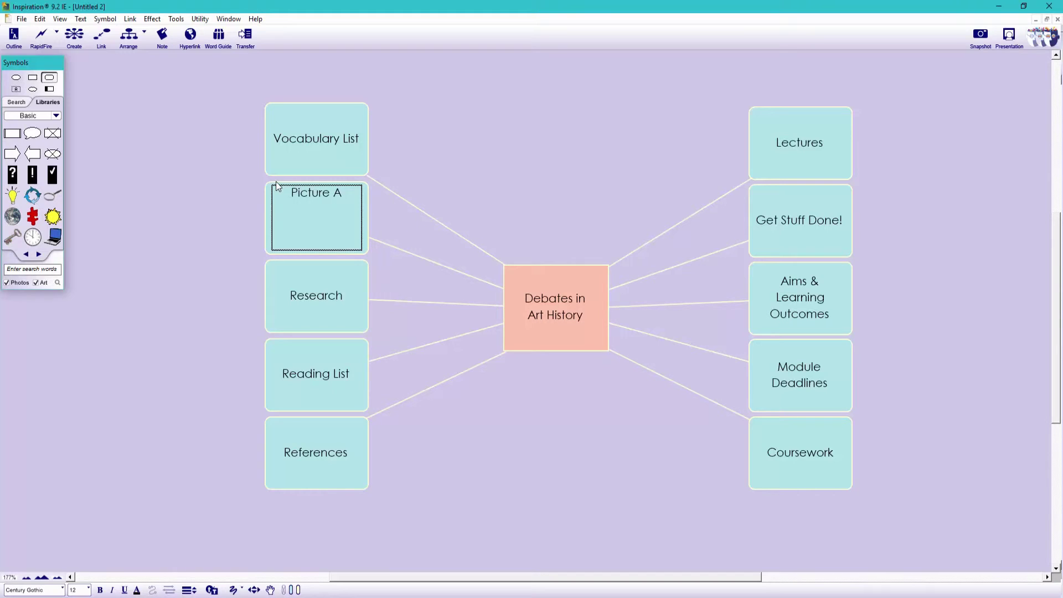
{"action": "left_click", "coordinate": [478, 485]}
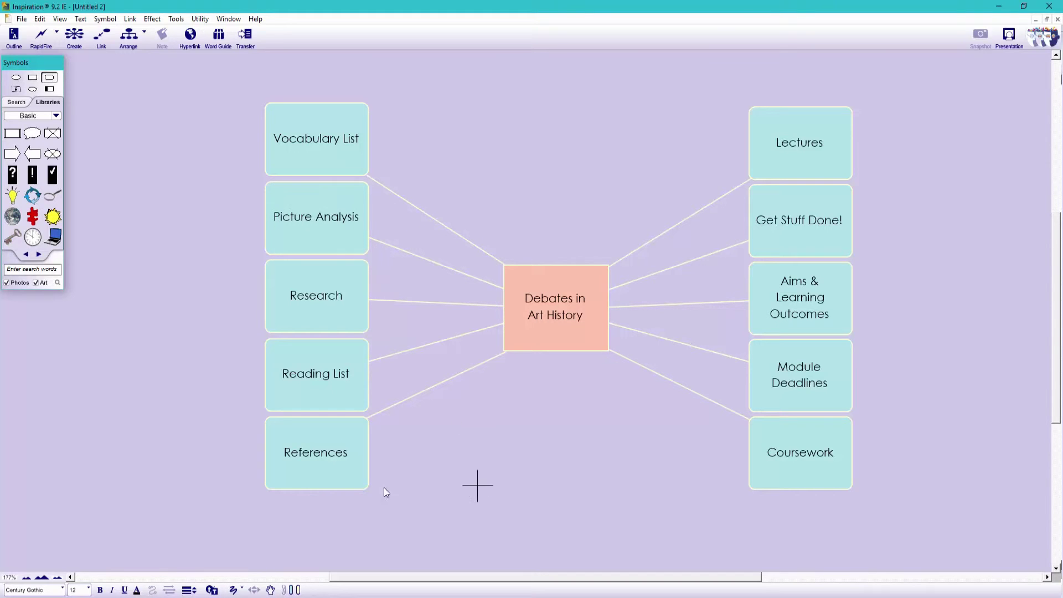
- Fill the five left and five right topic boxes green
{"action": "left_click_drag", "start_coordinate": [386, 505], "coordinate": [261, 114]}
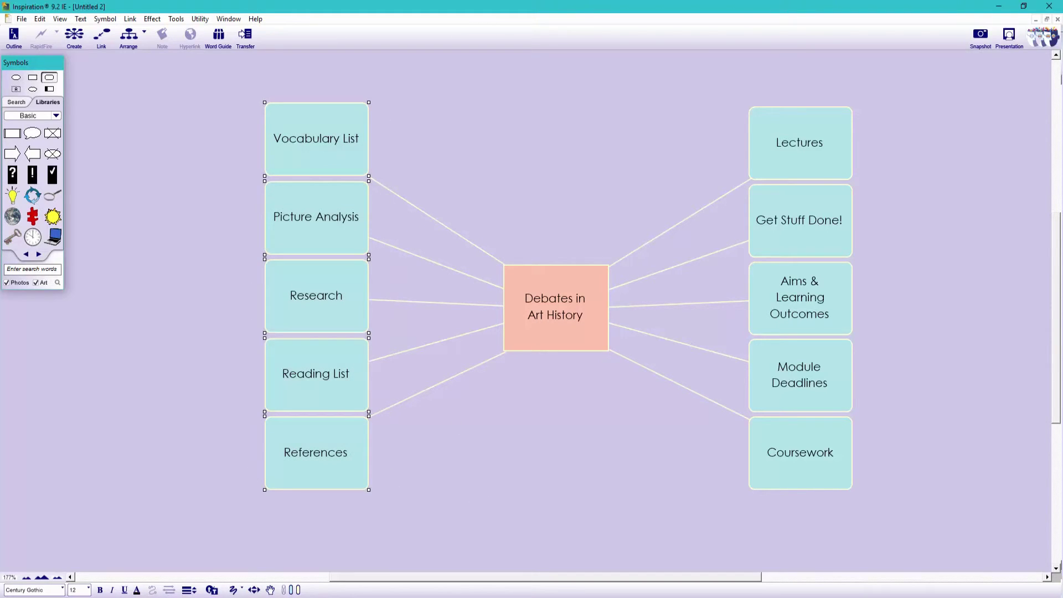
{"action": "left_click", "coordinate": [293, 588]}
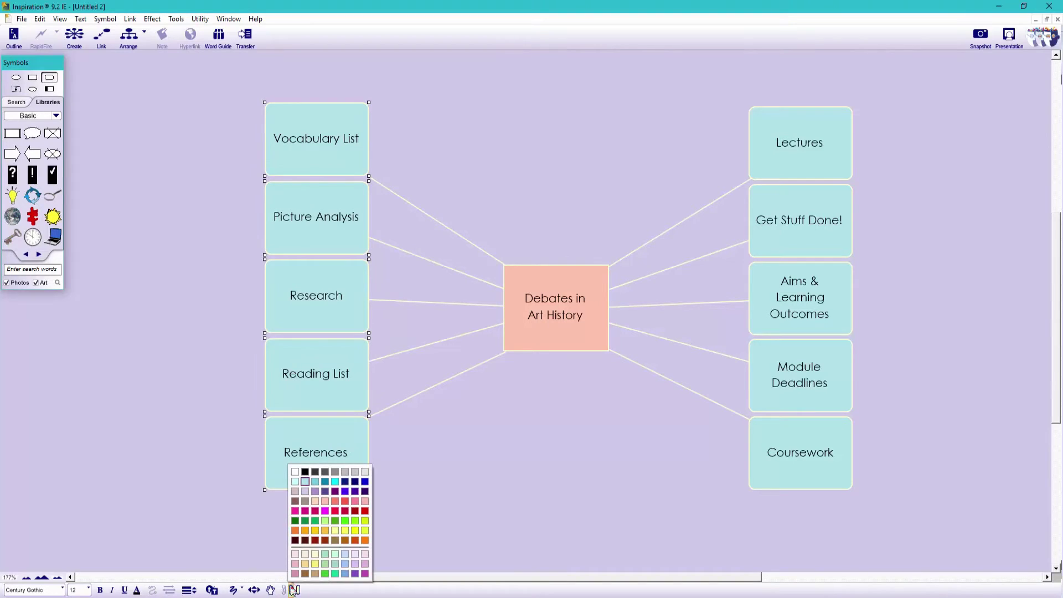
{"action": "left_click", "coordinate": [325, 565]}
{"action": "left_click_drag", "start_coordinate": [870, 505], "coordinate": [763, 113]}
{"action": "left_click", "coordinate": [291, 589]}
{"action": "left_click", "coordinate": [325, 565]}
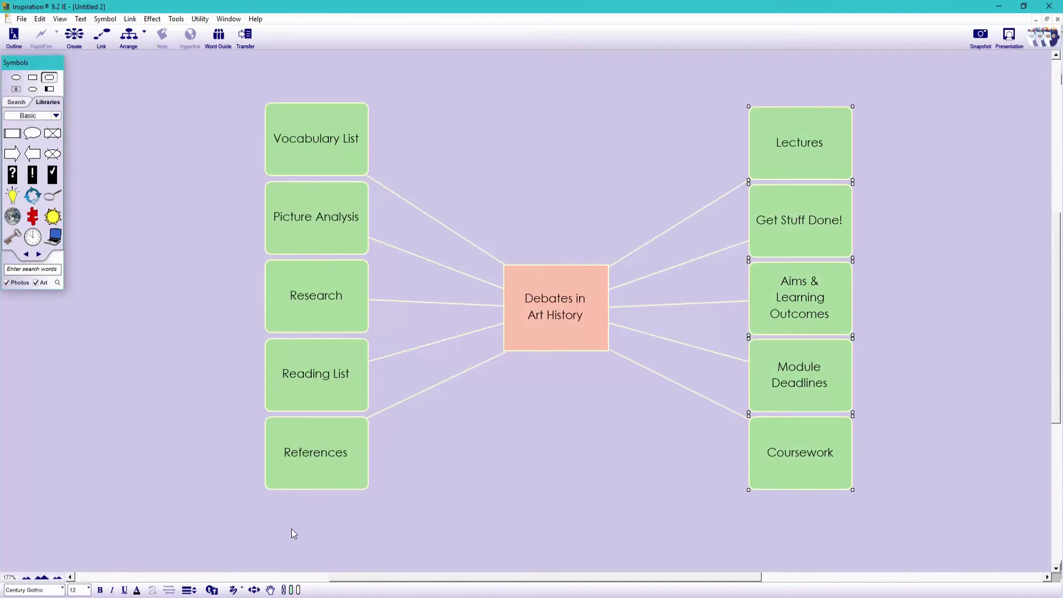
{"action": "left_click", "coordinate": [247, 501]}
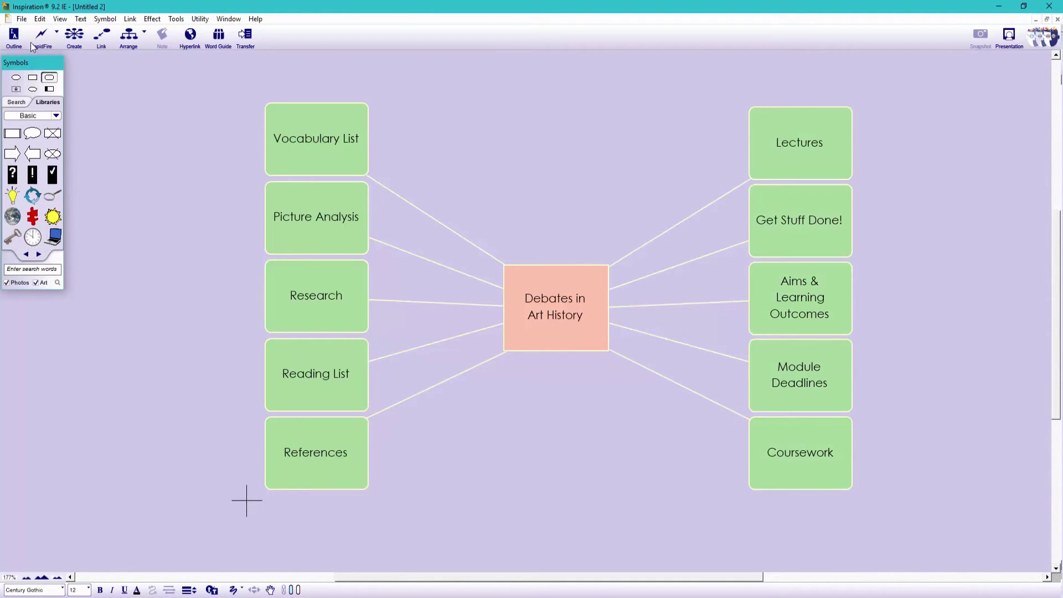
- Use Save As to store the green-boxed module map as Debates in Art History.isf in Year 1
{"action": "left_click", "coordinate": [22, 19]}
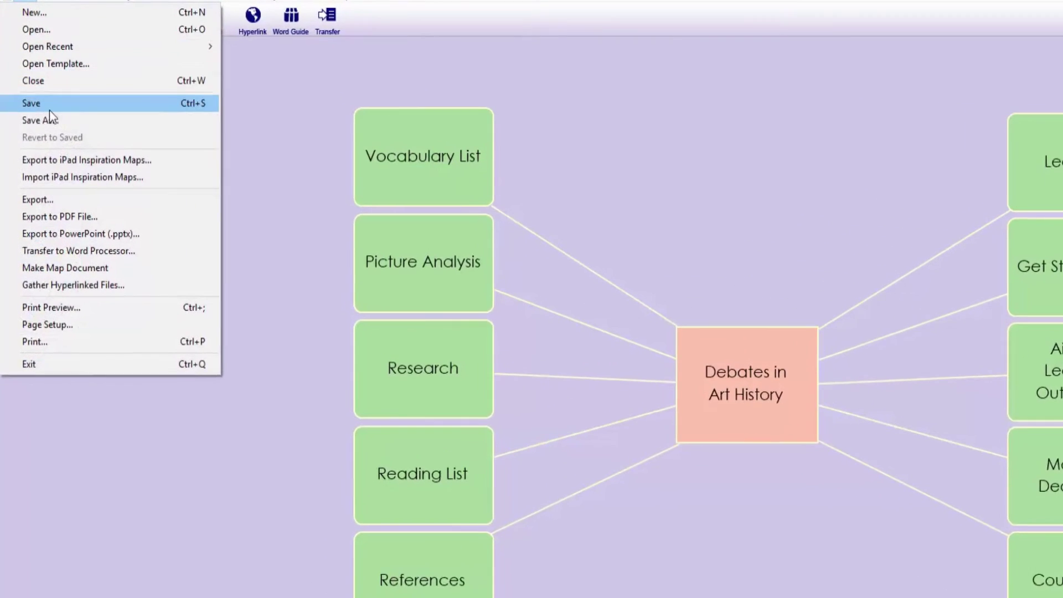
{"action": "left_click", "coordinate": [45, 117]}
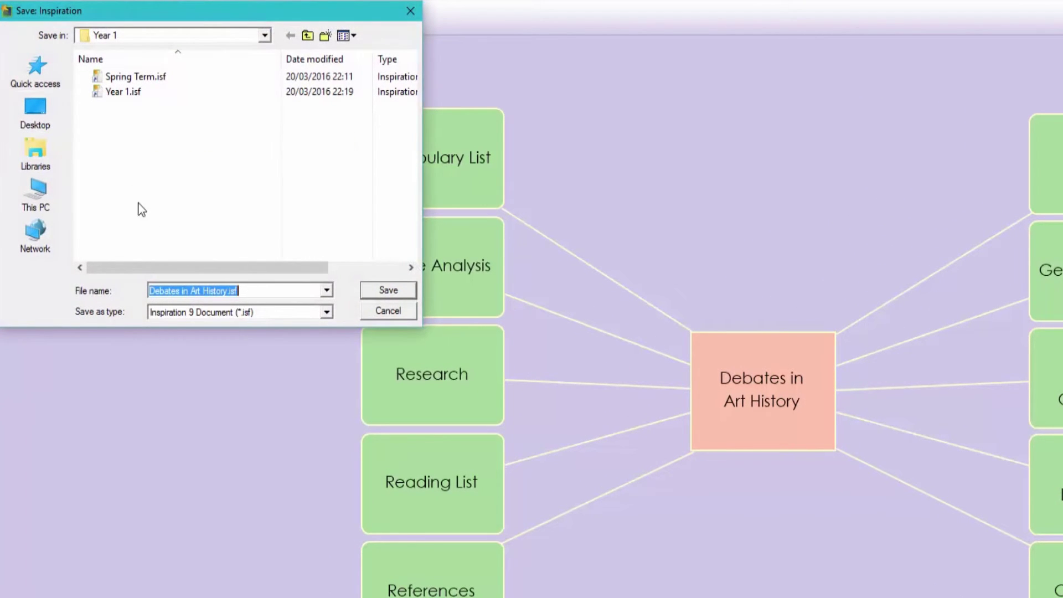
{"action": "left_click", "coordinate": [366, 293]}
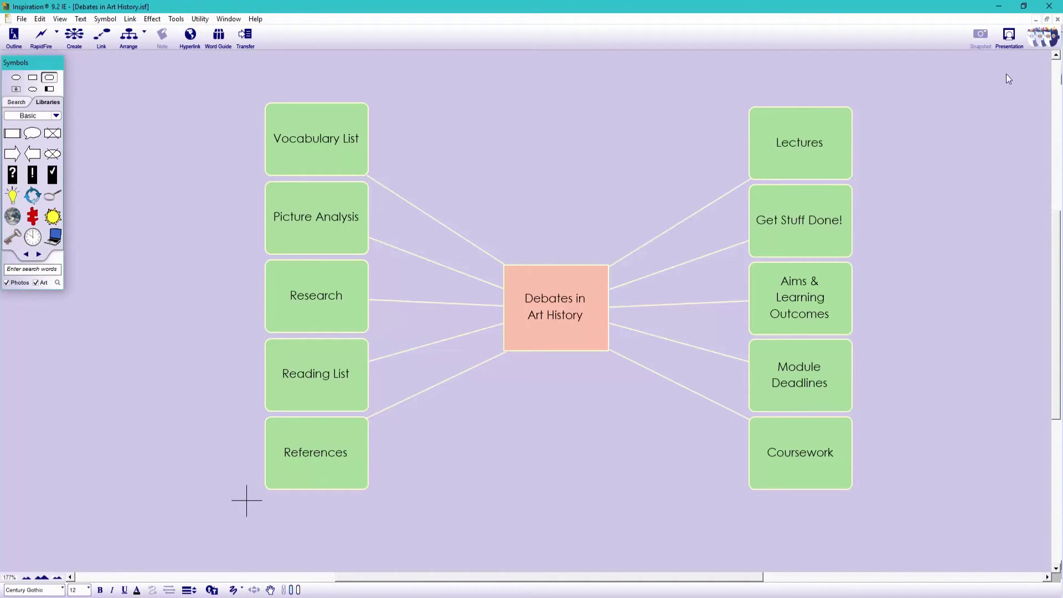
- Close the module map and hyperlink the Spring Term Debates in Art History box to Debates in Art History.isf
{"action": "left_click", "coordinate": [1057, 20]}
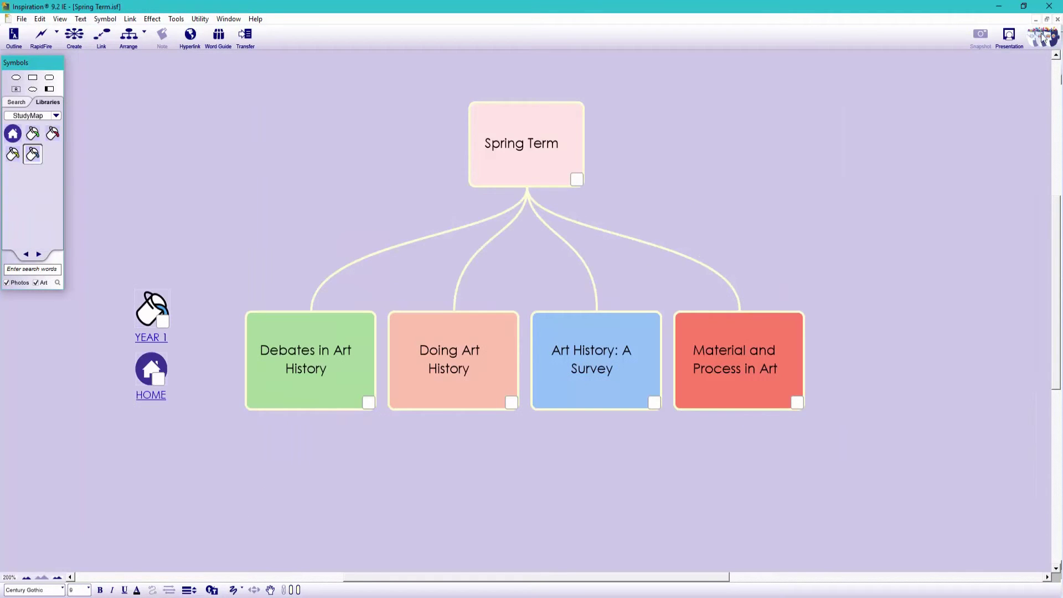
{"action": "left_click", "coordinate": [357, 331]}
{"action": "right_click", "coordinate": [337, 339]}
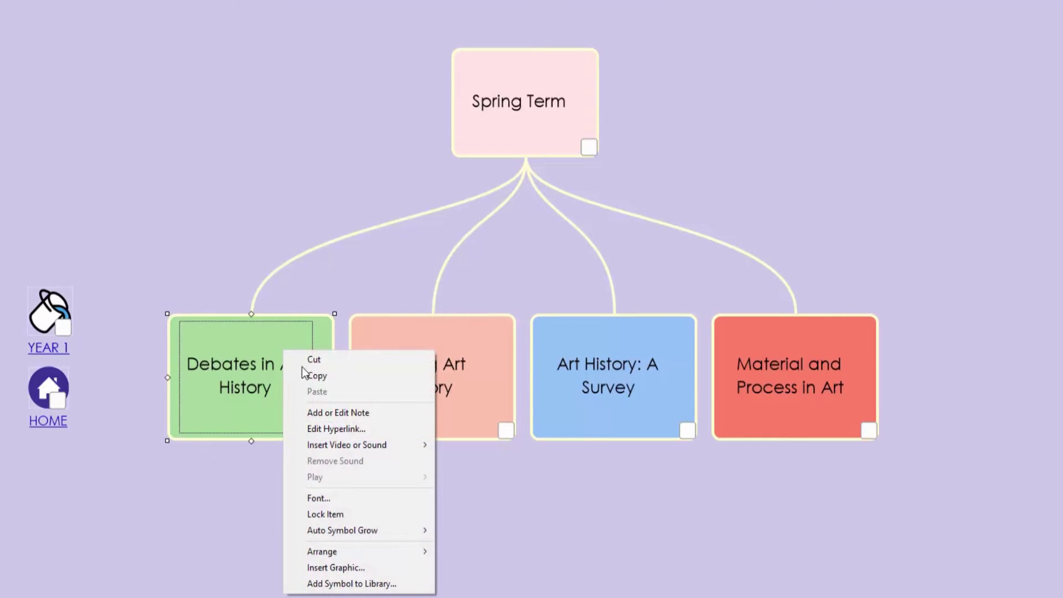
{"action": "left_click", "coordinate": [322, 427]}
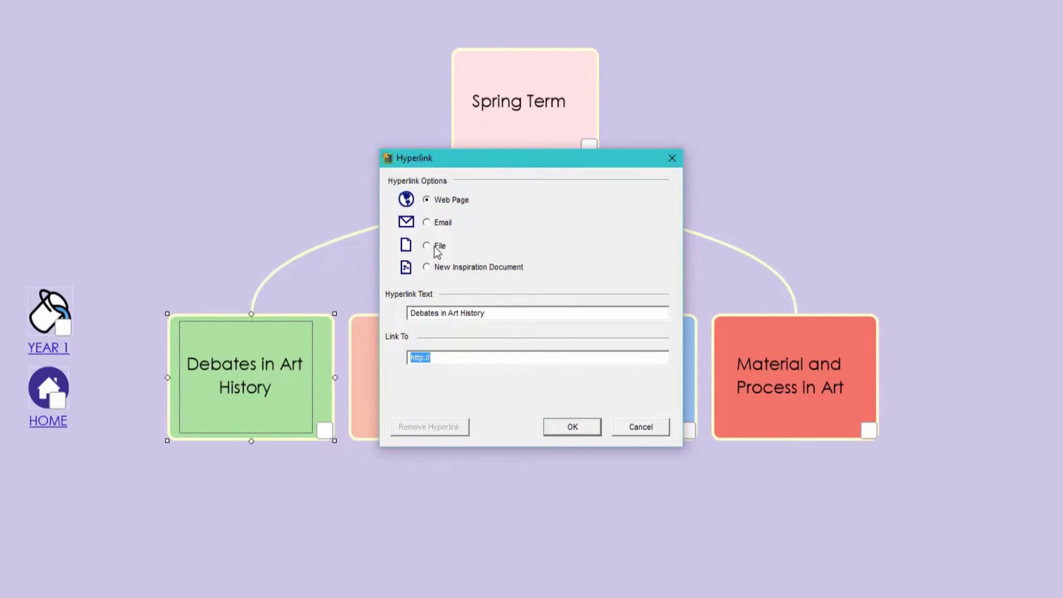
{"action": "left_click", "coordinate": [435, 249]}
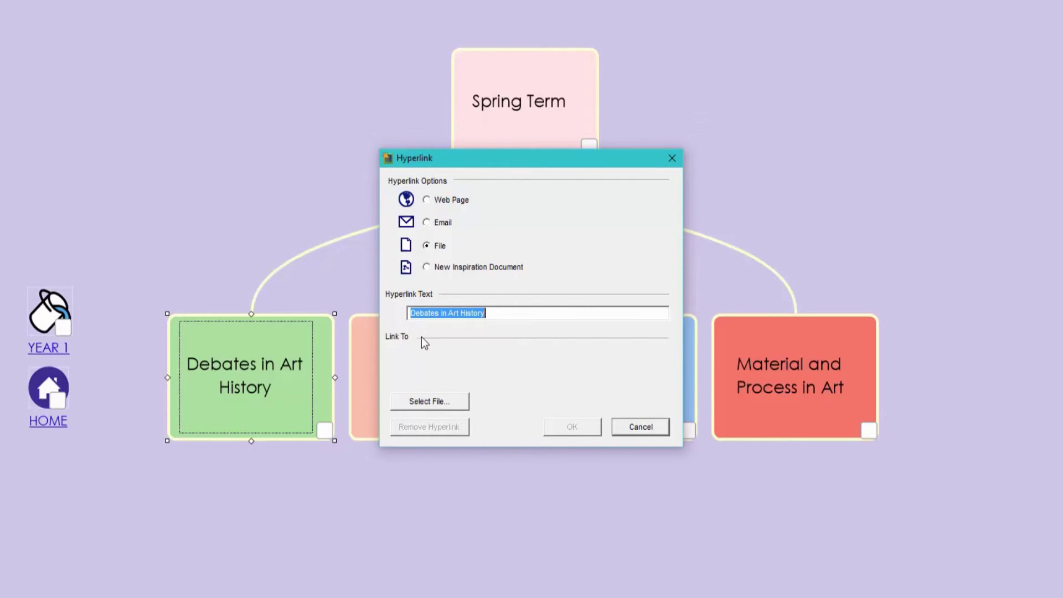
{"action": "left_click", "coordinate": [438, 402]}
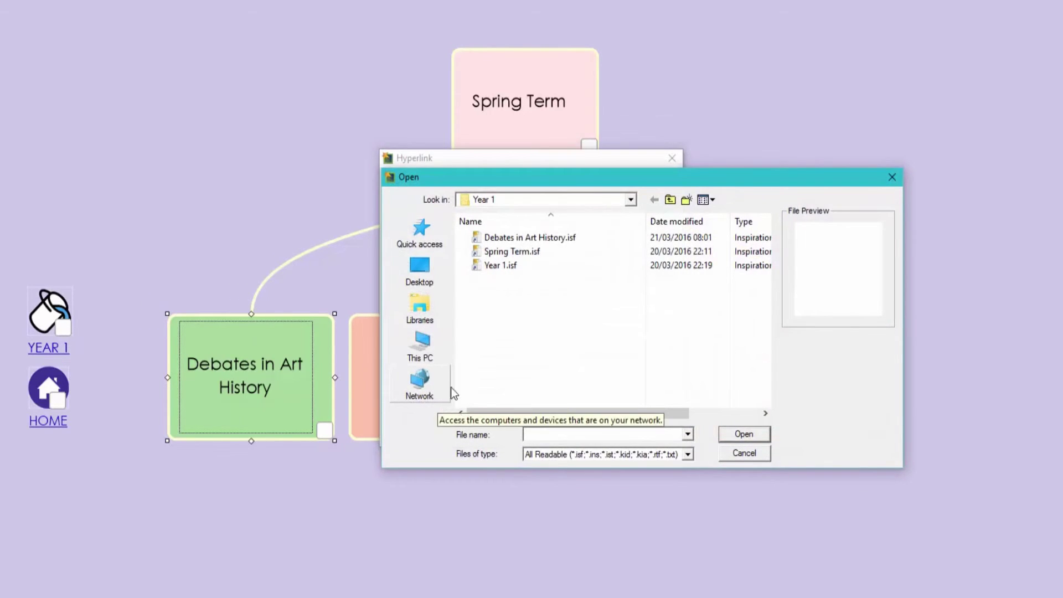
{"action": "left_click", "coordinate": [558, 239]}
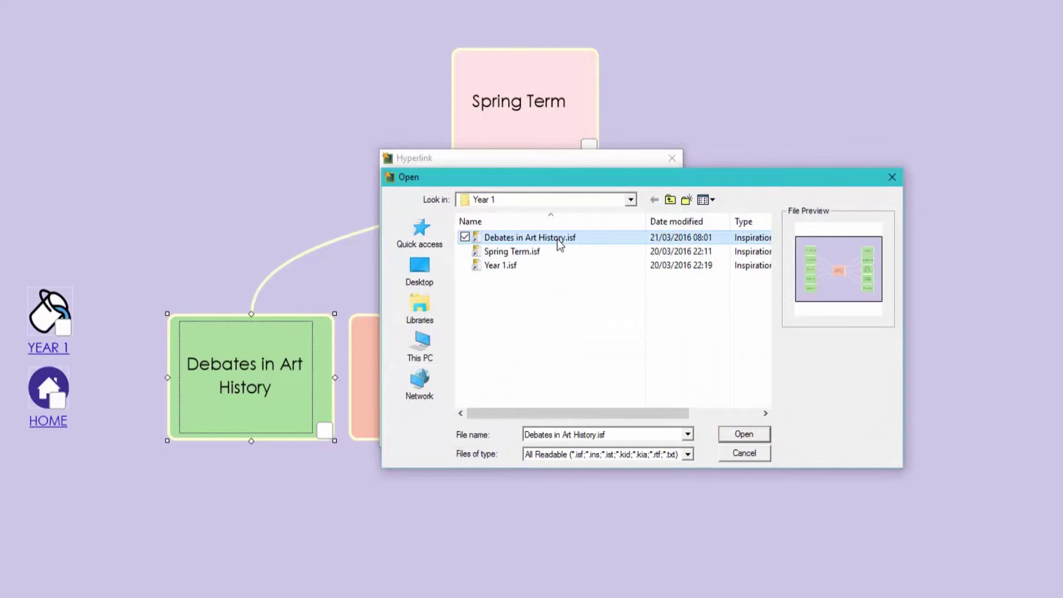
{"action": "left_click", "coordinate": [728, 437]}
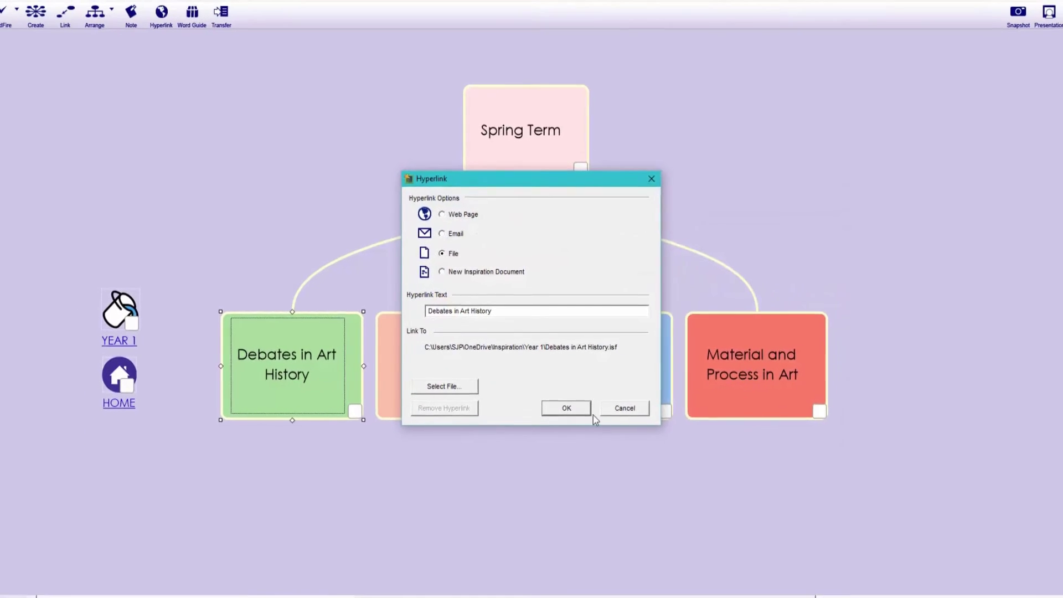
{"action": "left_click", "coordinate": [569, 416]}
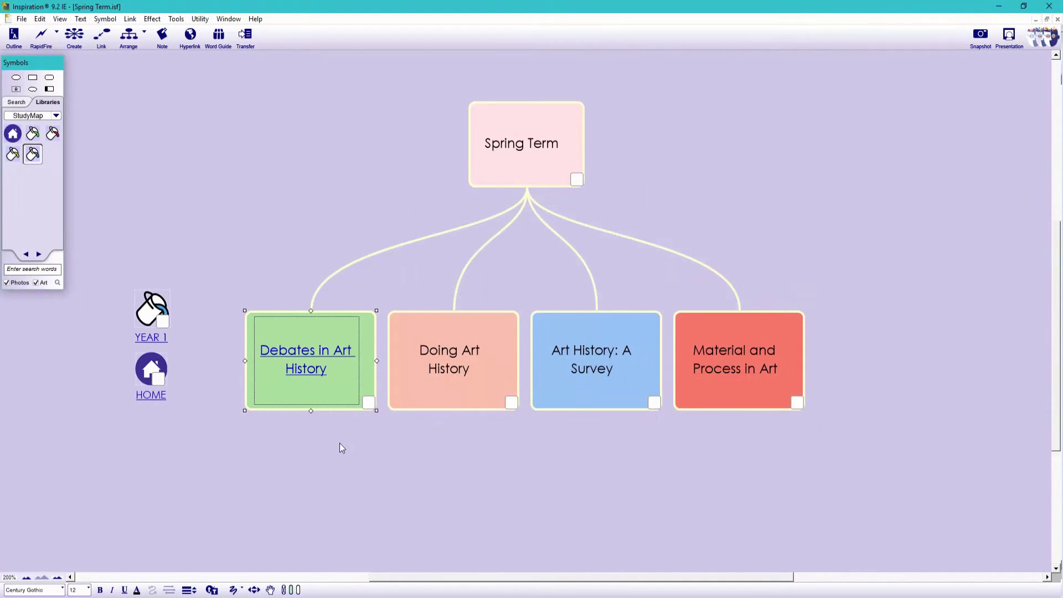
- Go to the Debates in Art History map and link its Reading List box to a new Reading List.isf
{"action": "left_click", "coordinate": [333, 443]}
{"action": "left_click", "coordinate": [306, 369]}
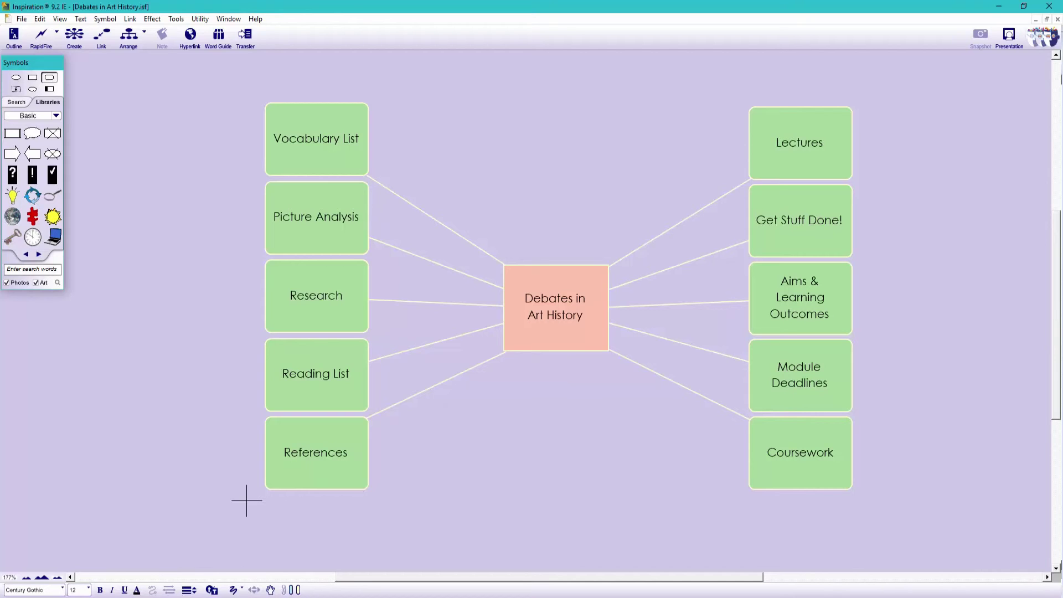
{"action": "right_click", "coordinate": [311, 360]}
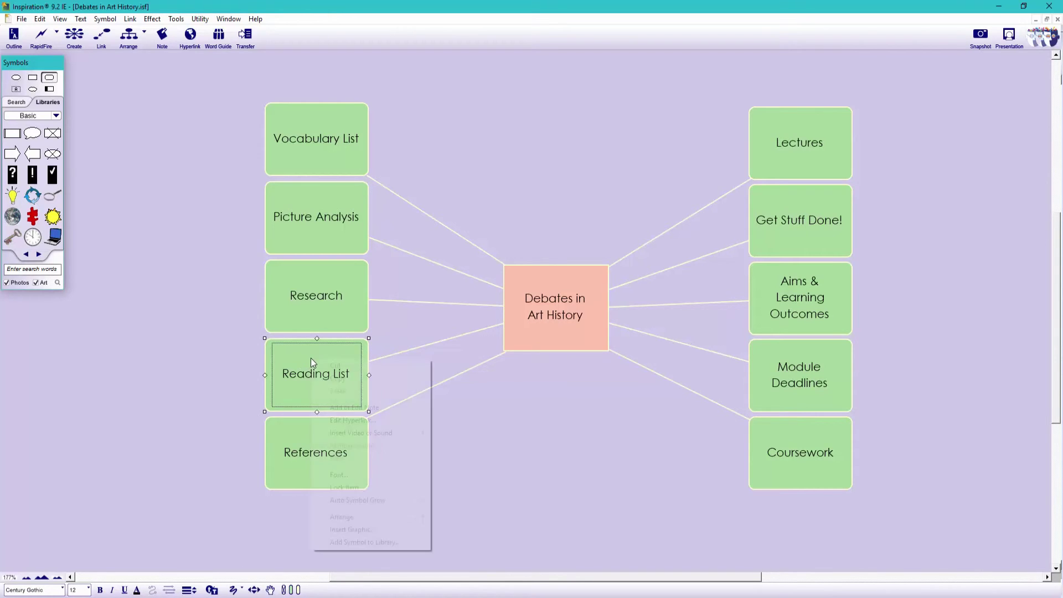
{"action": "left_click", "coordinate": [344, 420]}
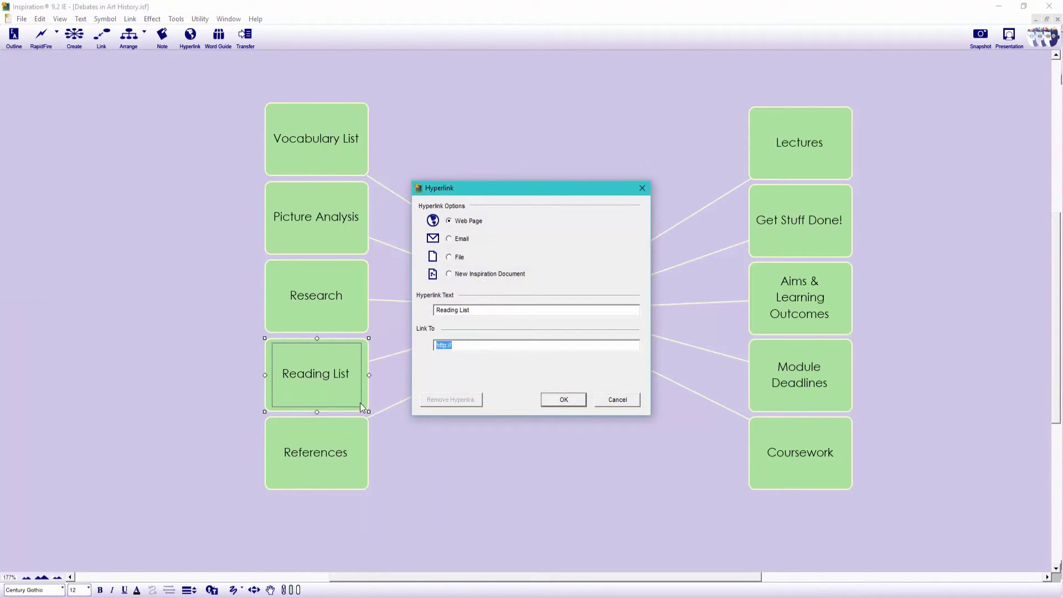
{"action": "left_click", "coordinate": [449, 273]}
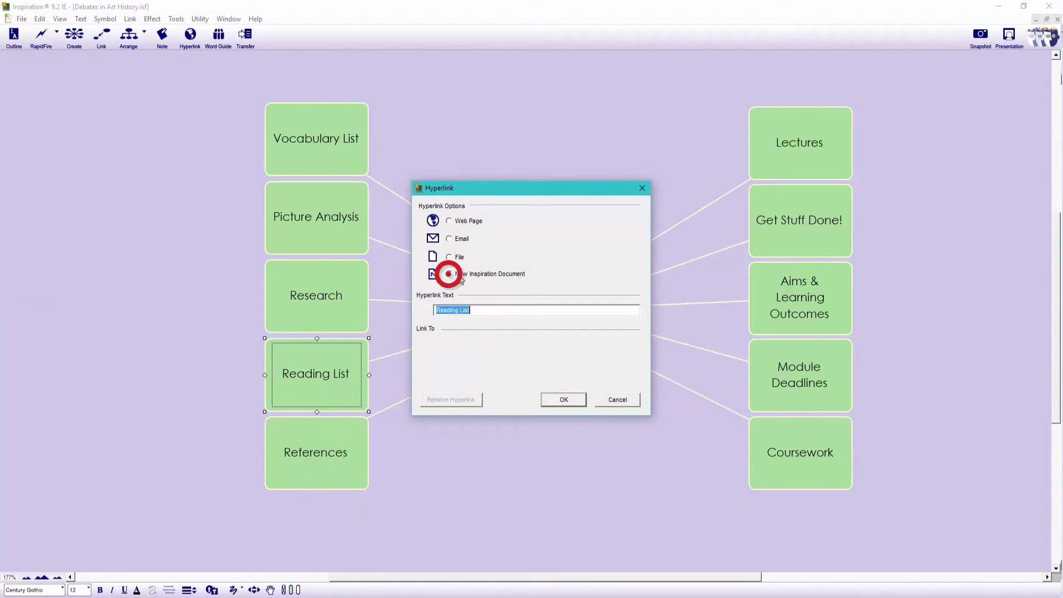
{"action": "left_click", "coordinate": [561, 399]}
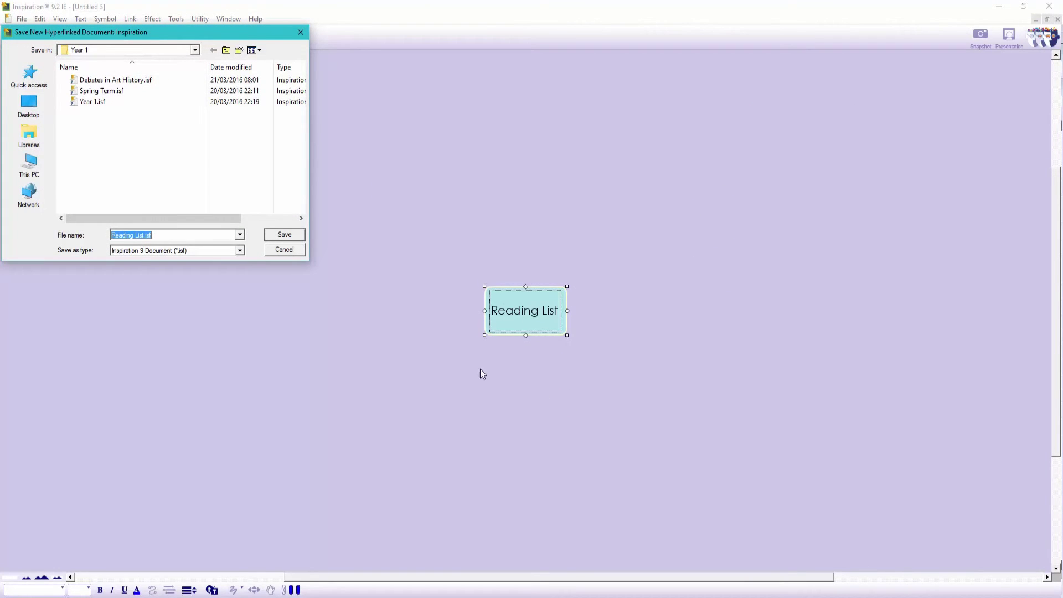
{"action": "left_click", "coordinate": [298, 236]}
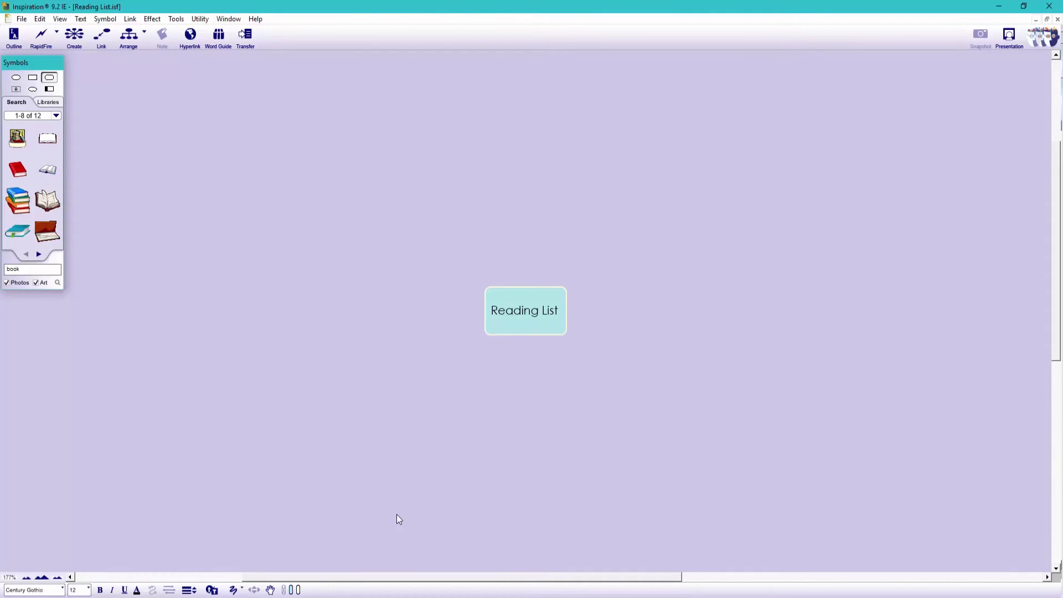
- Turn Reading List into a book picture and add a linked node labelled 'Oxford Dictionary of'
{"action": "left_click", "coordinate": [492, 334]}
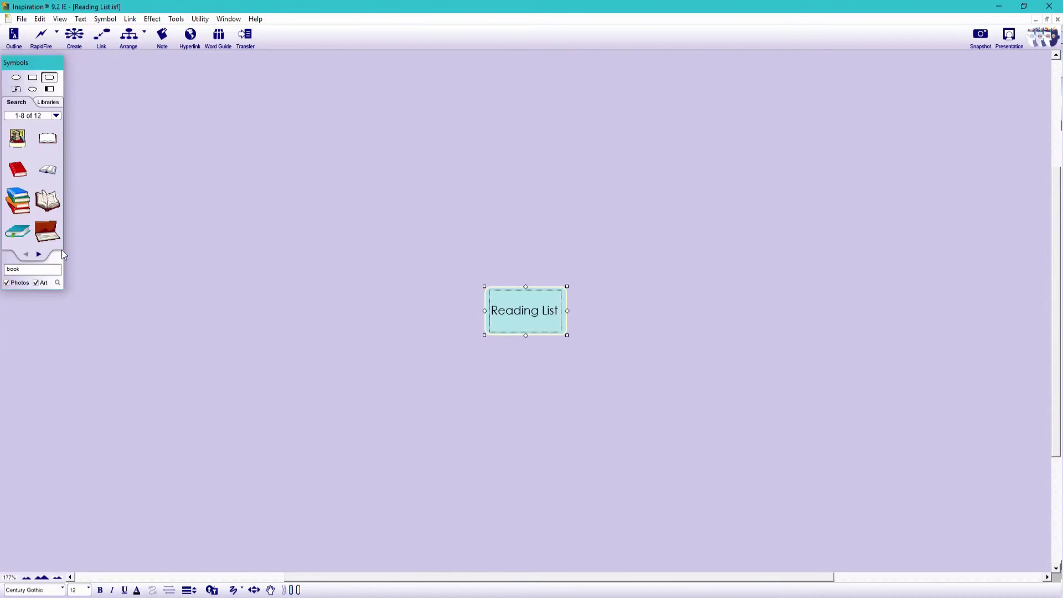
{"action": "left_click", "coordinate": [18, 237]}
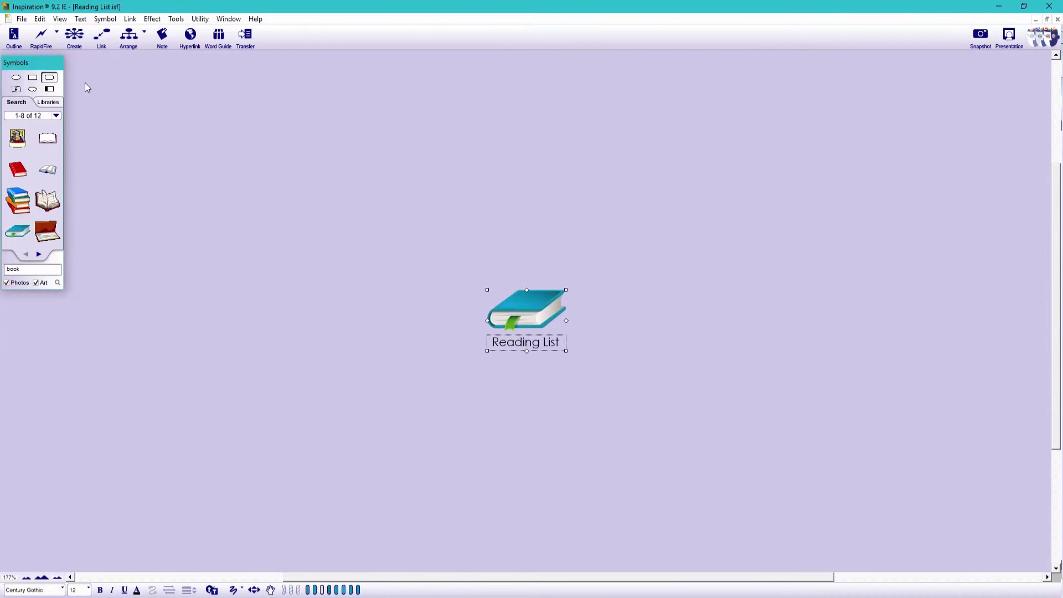
{"action": "left_click", "coordinate": [76, 49]}
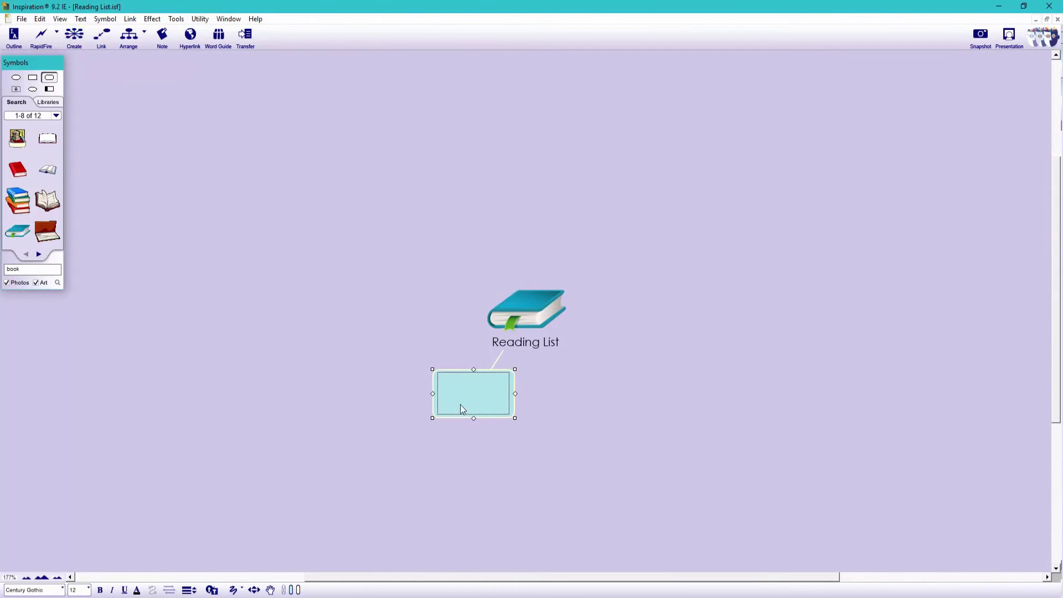
{"action": "left_click_drag", "start_coordinate": [449, 419], "coordinate": [474, 455]}
{"action": "left_click", "coordinate": [432, 428]}
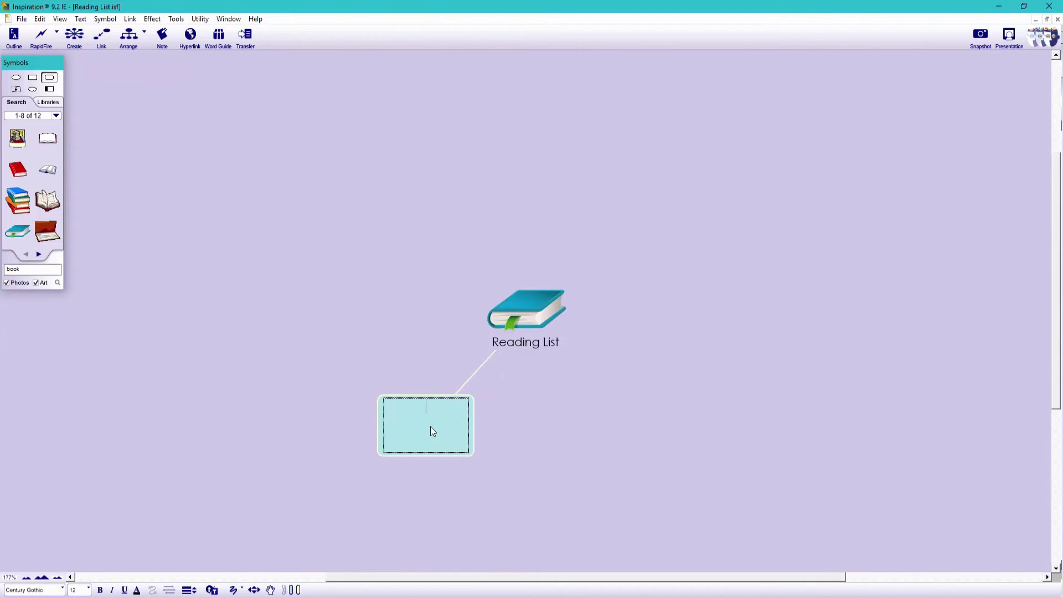
{"action": "type", "text": "Oxford Dictionary of Art"}
- Hyperlink the Oxford Dictionary node to the pasted web page address
{"action": "right_click", "coordinate": [451, 409]}
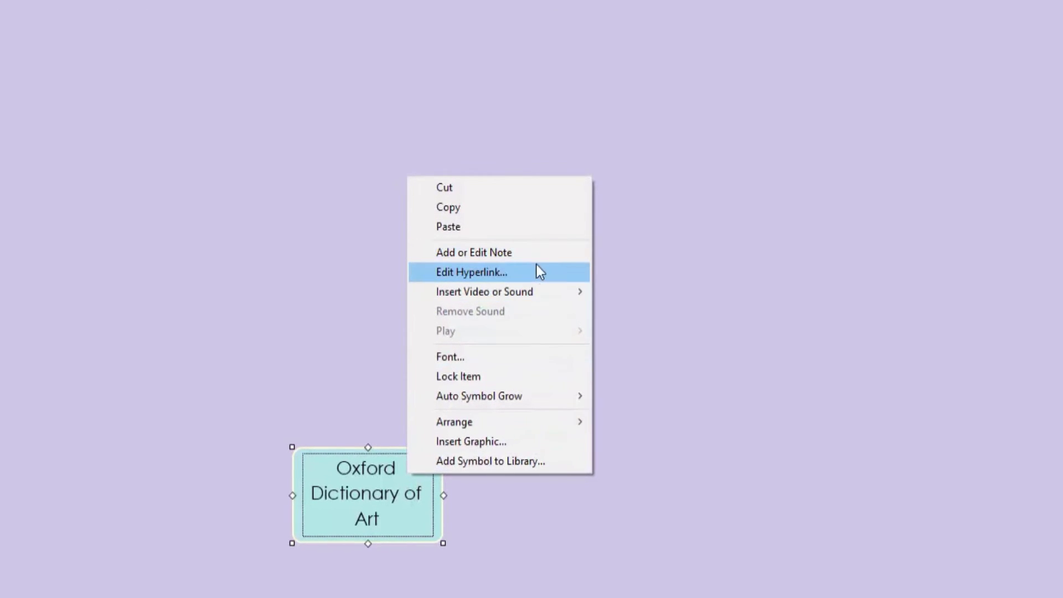
{"action": "left_click", "coordinate": [535, 270]}
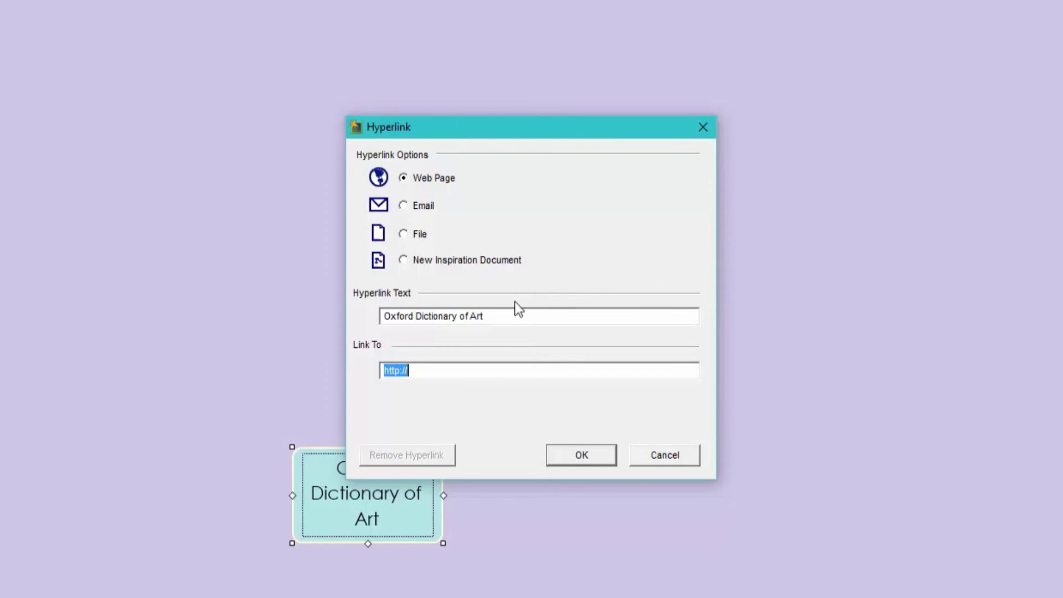
{"action": "right_click", "coordinate": [455, 373]}
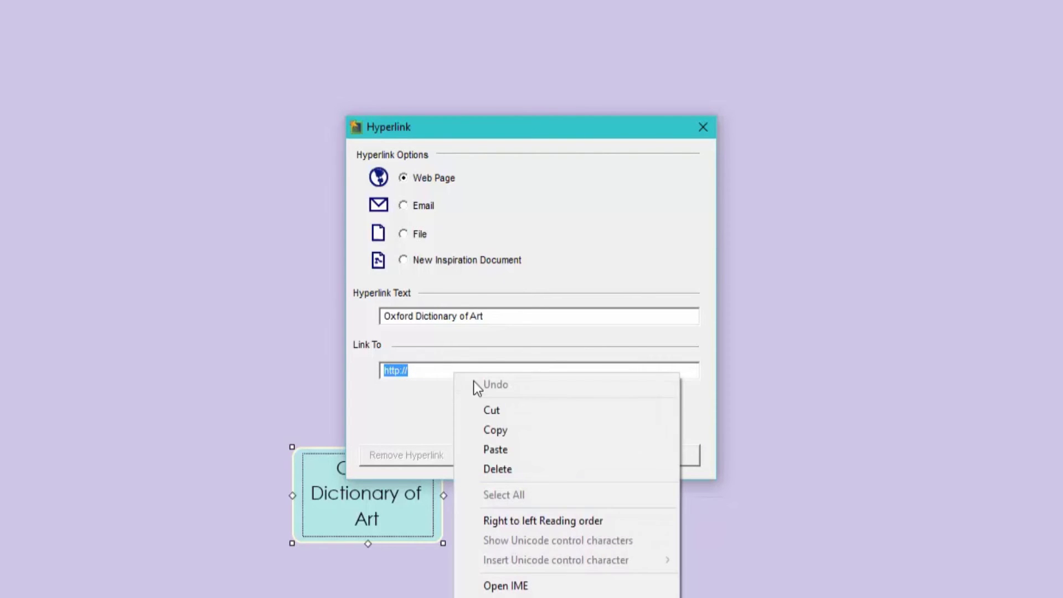
{"action": "left_click", "coordinate": [527, 449]}
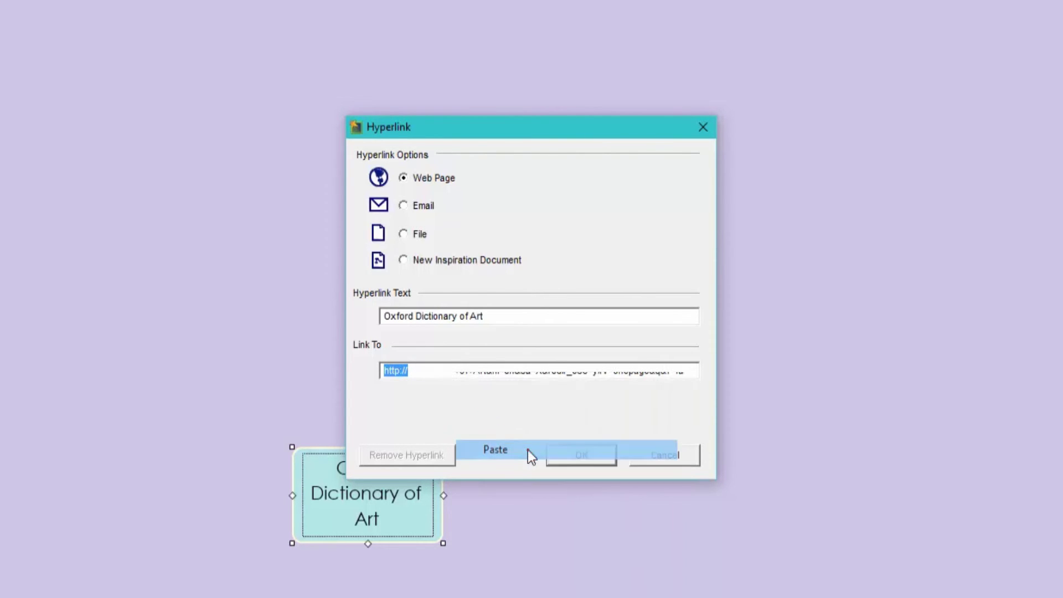
{"action": "left_click", "coordinate": [560, 451]}
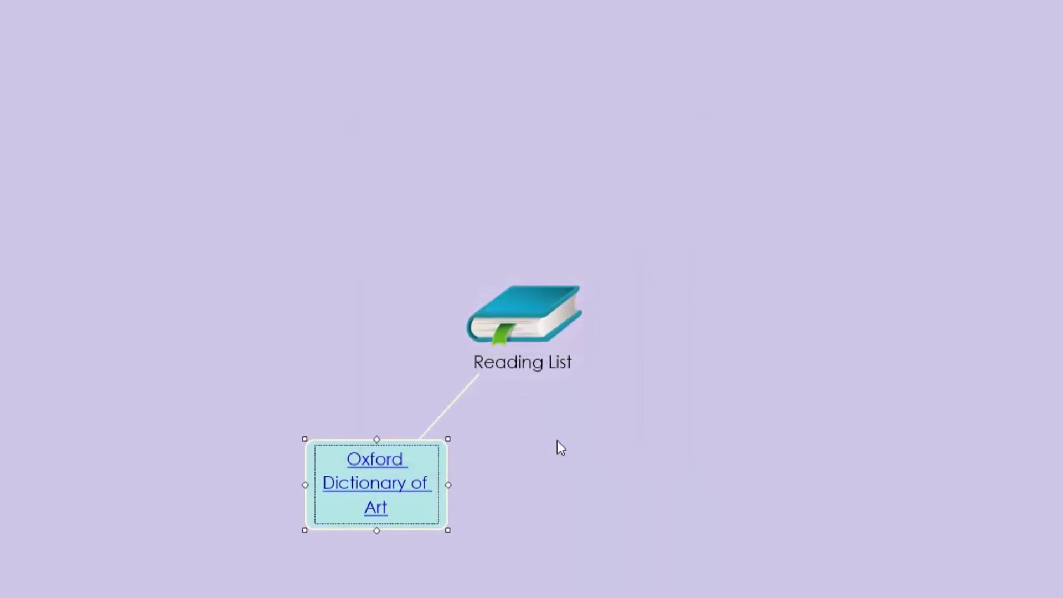
{"action": "left_click", "coordinate": [557, 440]}
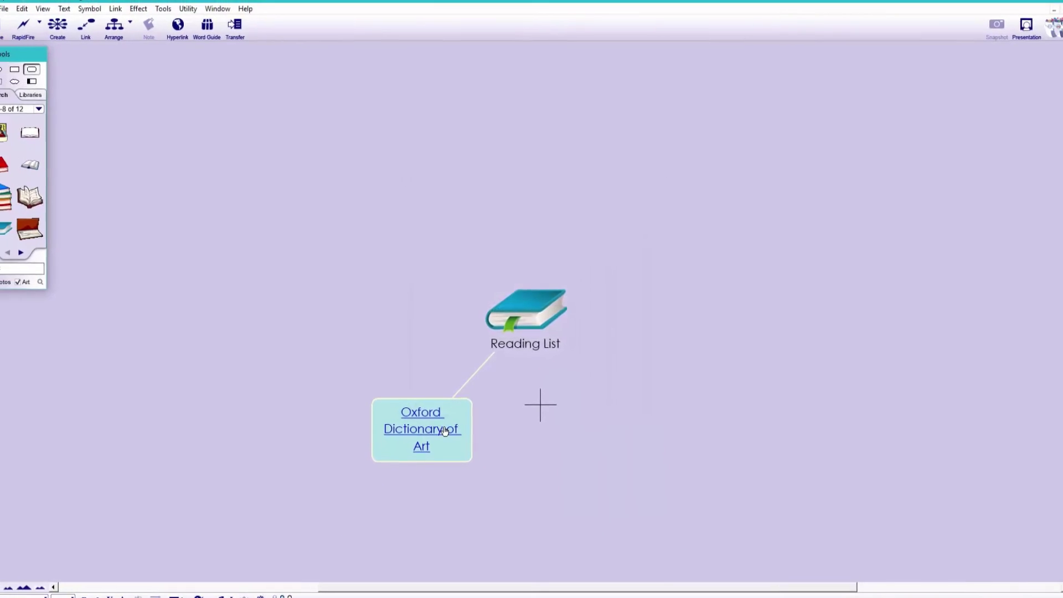
- Open the node's Google Books page and copy The Oxford Dictionary of Art cover image
{"action": "left_click", "coordinate": [445, 431]}
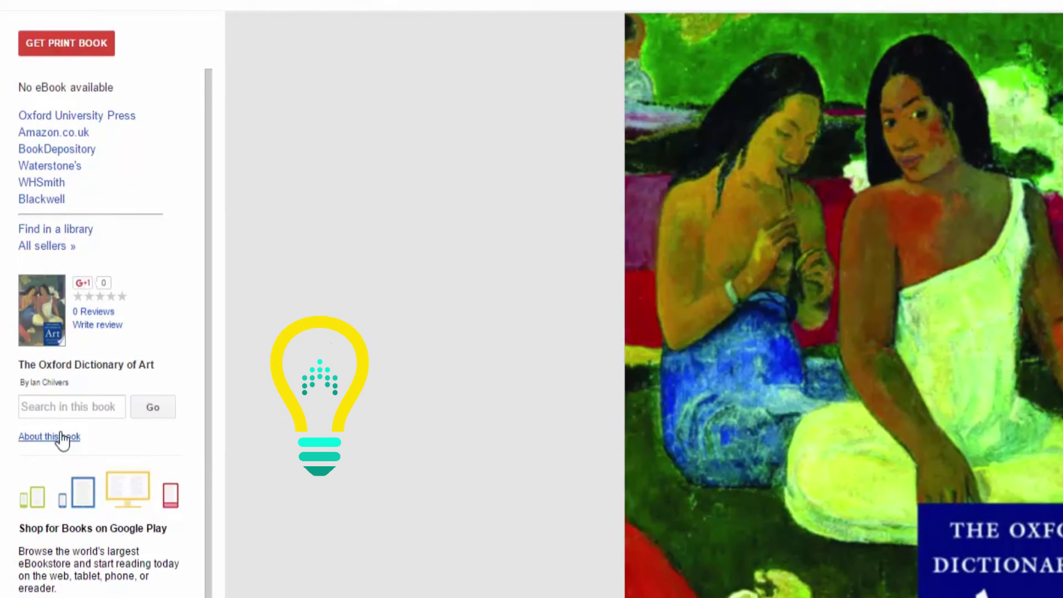
{"action": "left_click", "coordinate": [53, 411]}
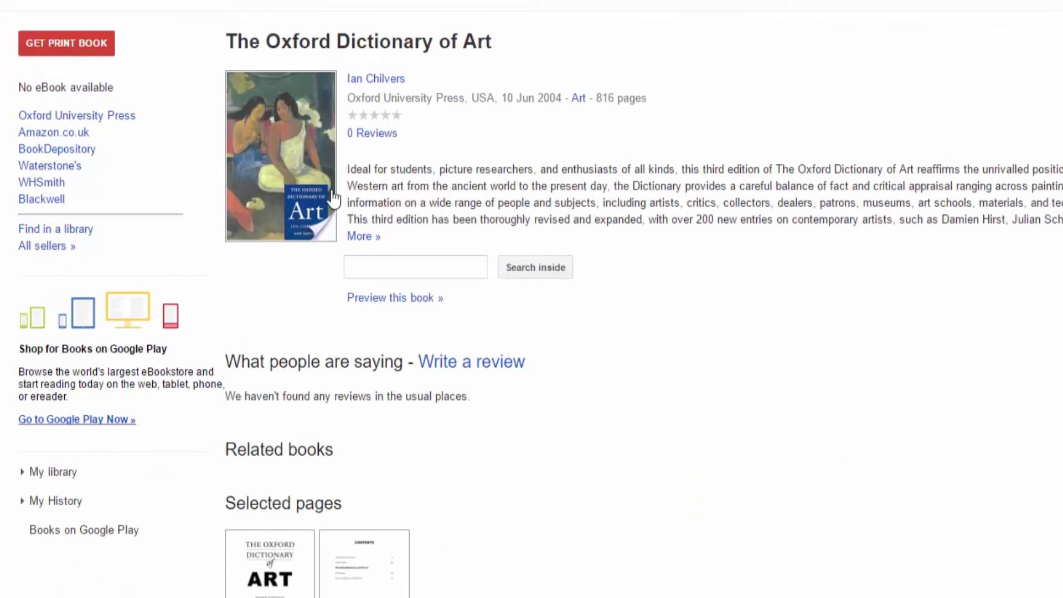
{"action": "right_click", "coordinate": [314, 172]}
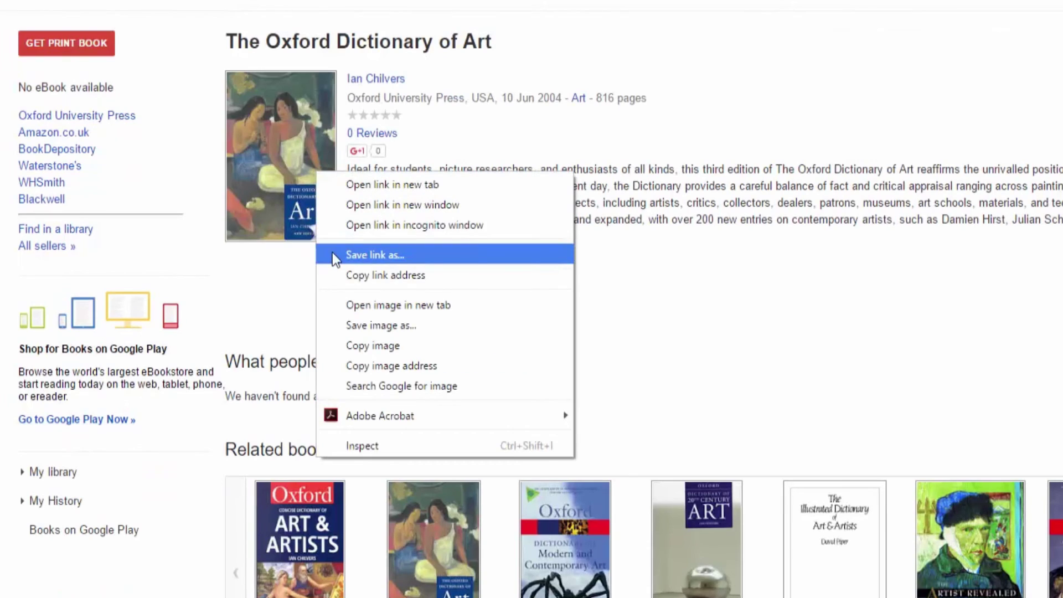
{"action": "left_click", "coordinate": [333, 346]}
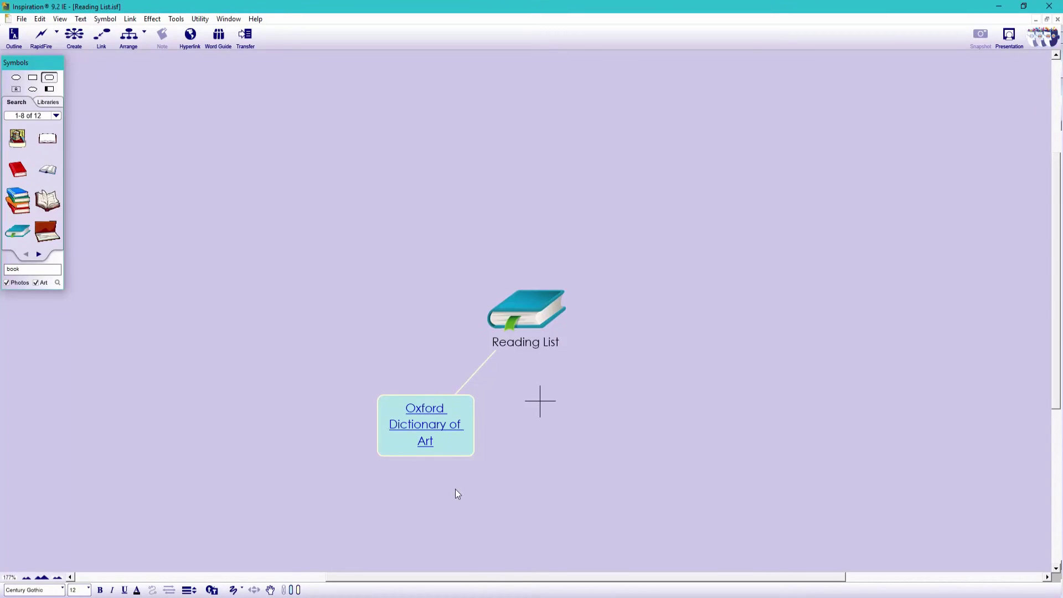
{"action": "left_click", "coordinate": [447, 447]}
- Paste the book cover into the Oxford Dictionary of Art node, shrink it and move it up-left
{"action": "right_click", "coordinate": [447, 448]}
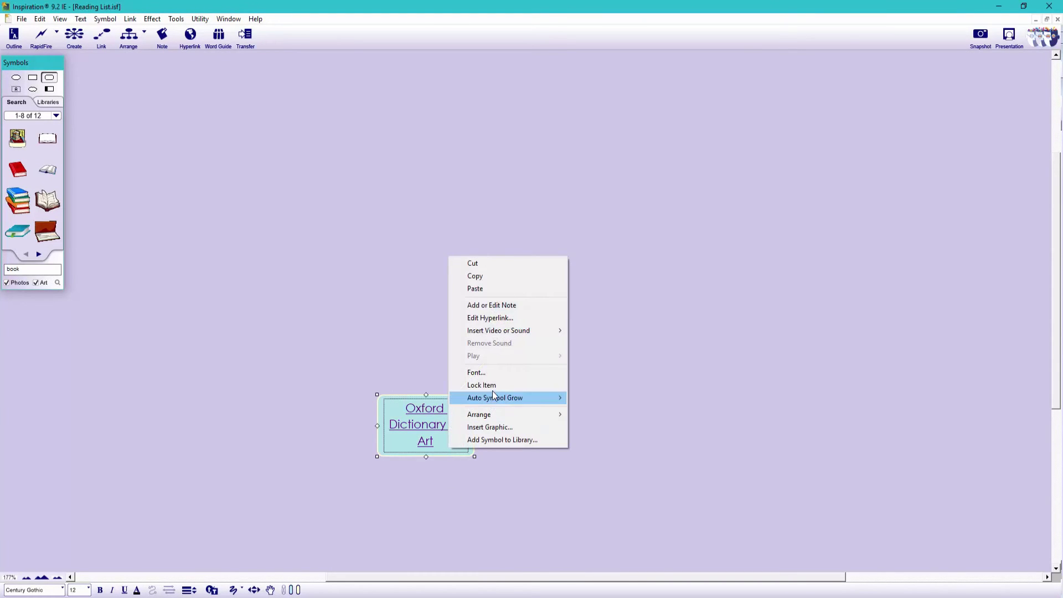
{"action": "left_click", "coordinate": [497, 292]}
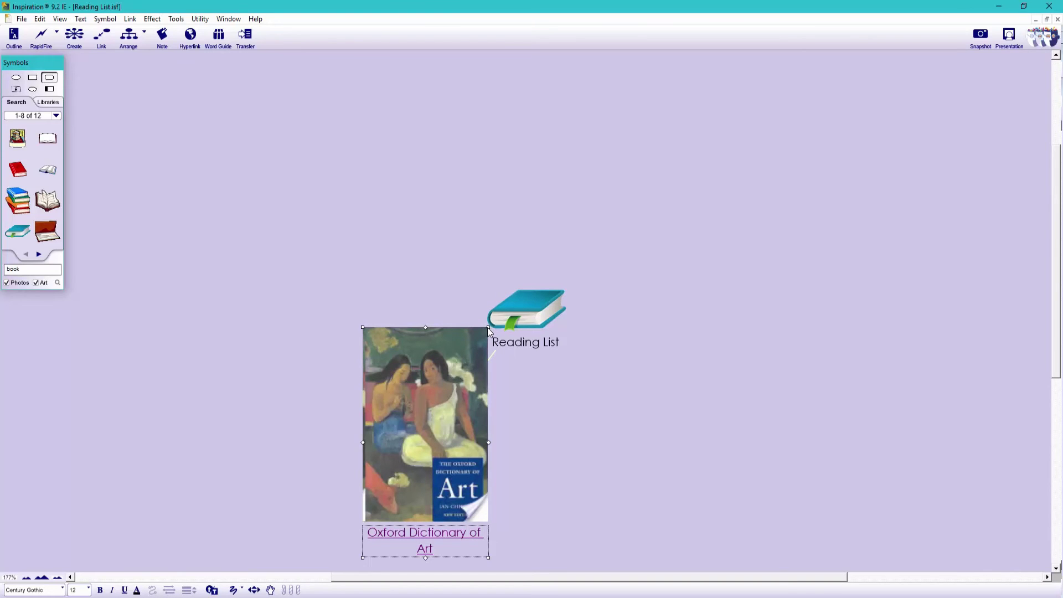
{"action": "left_click_drag", "start_coordinate": [488, 327], "coordinate": [373, 362]}
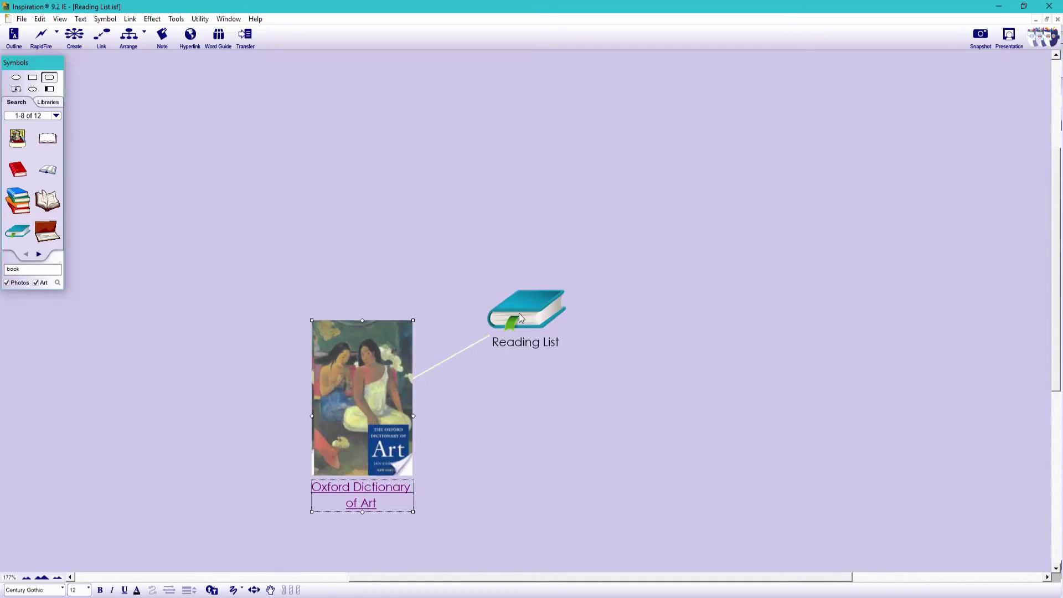
{"action": "left_click_drag", "start_coordinate": [527, 310], "coordinate": [520, 263]}
{"action": "left_click", "coordinate": [692, 434]}
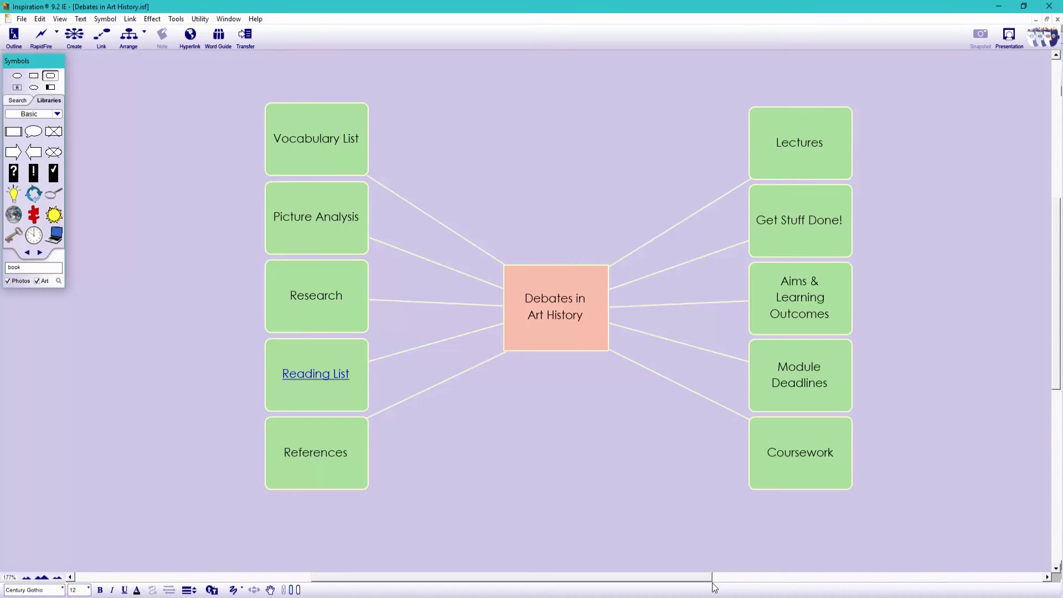
- Hyperlink the Get Stuff Done! box to Get Stuff Done.isf and open that To Do, Doing, Done board
{"action": "left_click", "coordinate": [789, 249]}
{"action": "right_click", "coordinate": [789, 246]}
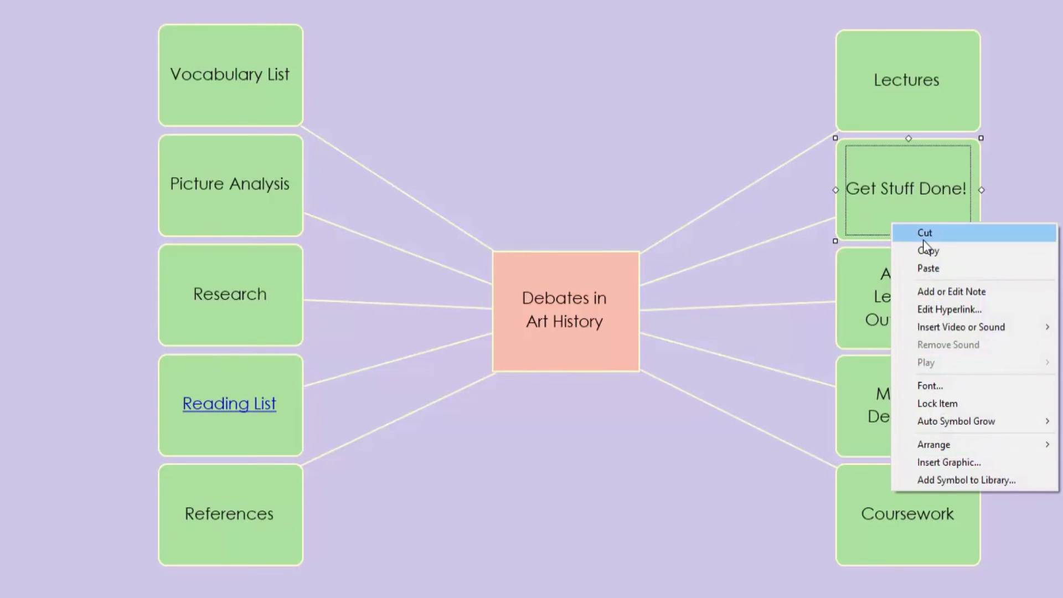
{"action": "left_click", "coordinate": [1001, 310]}
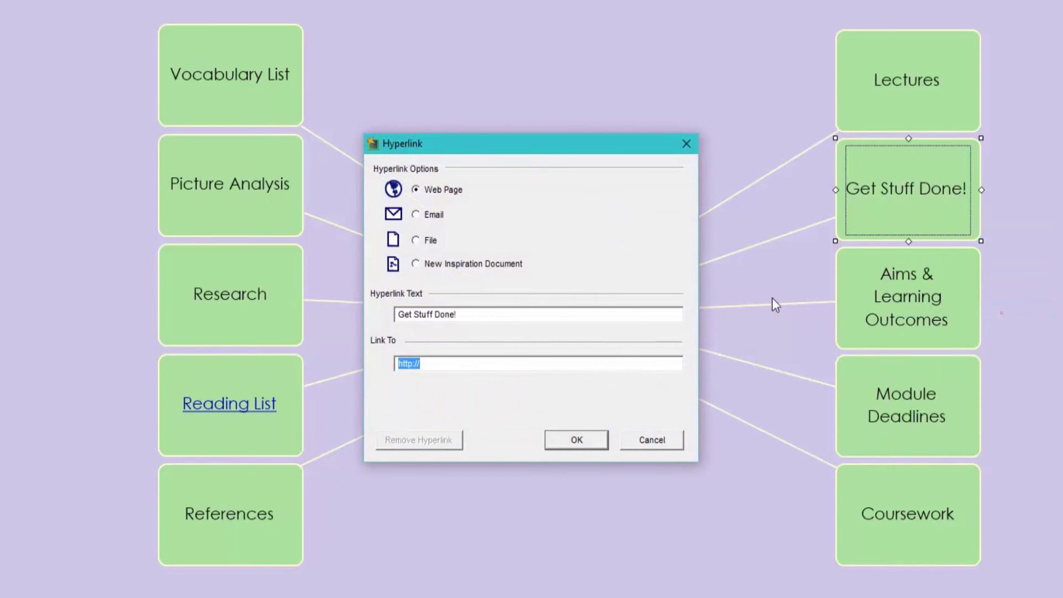
{"action": "left_click", "coordinate": [416, 240]}
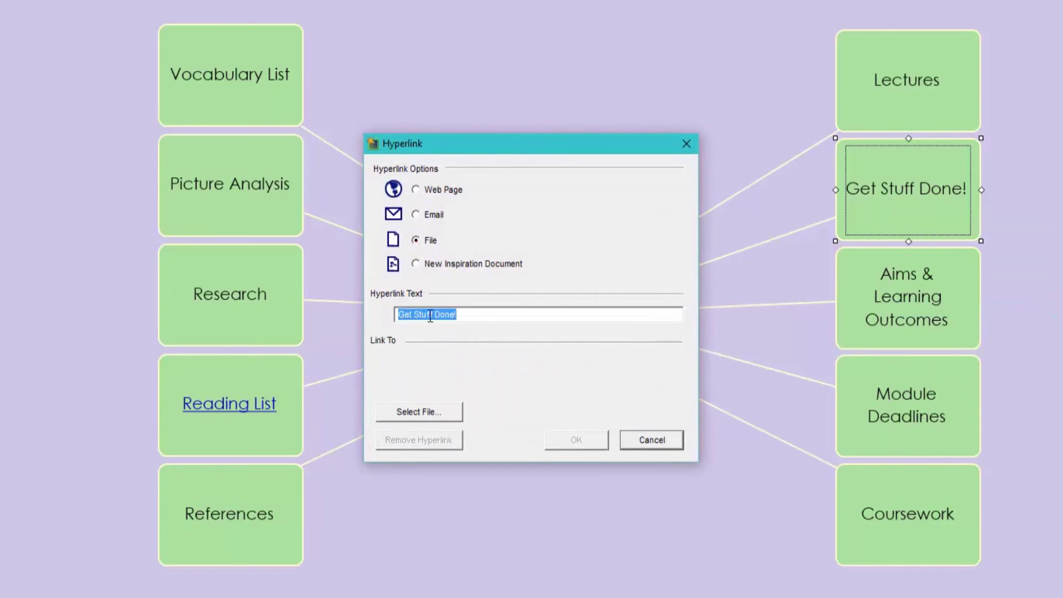
{"action": "left_click", "coordinate": [455, 411]}
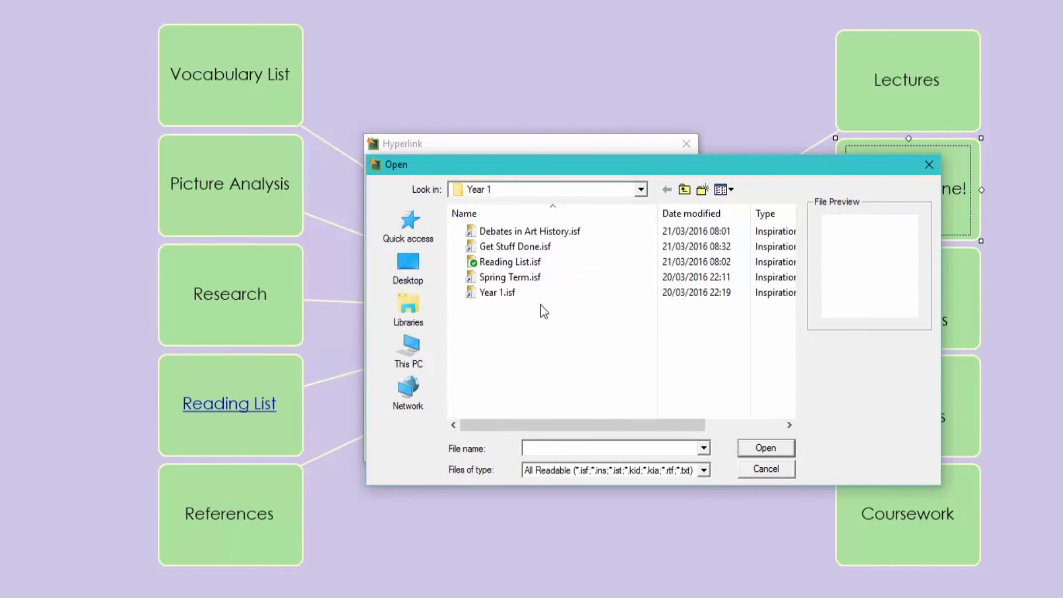
{"action": "left_click", "coordinate": [550, 246]}
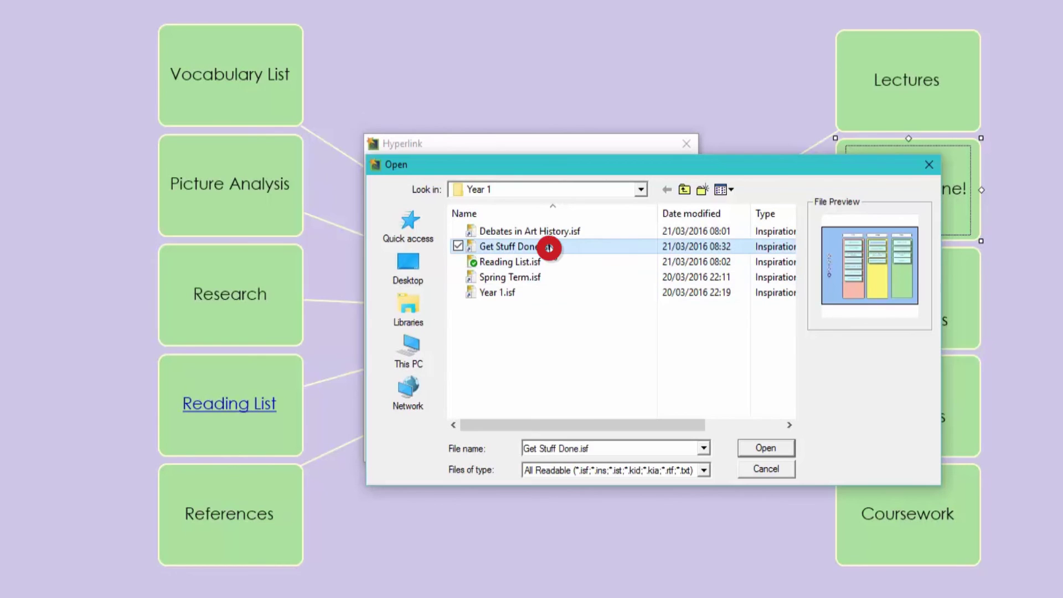
{"action": "left_click", "coordinate": [751, 446]}
{"action": "left_click", "coordinate": [605, 440]}
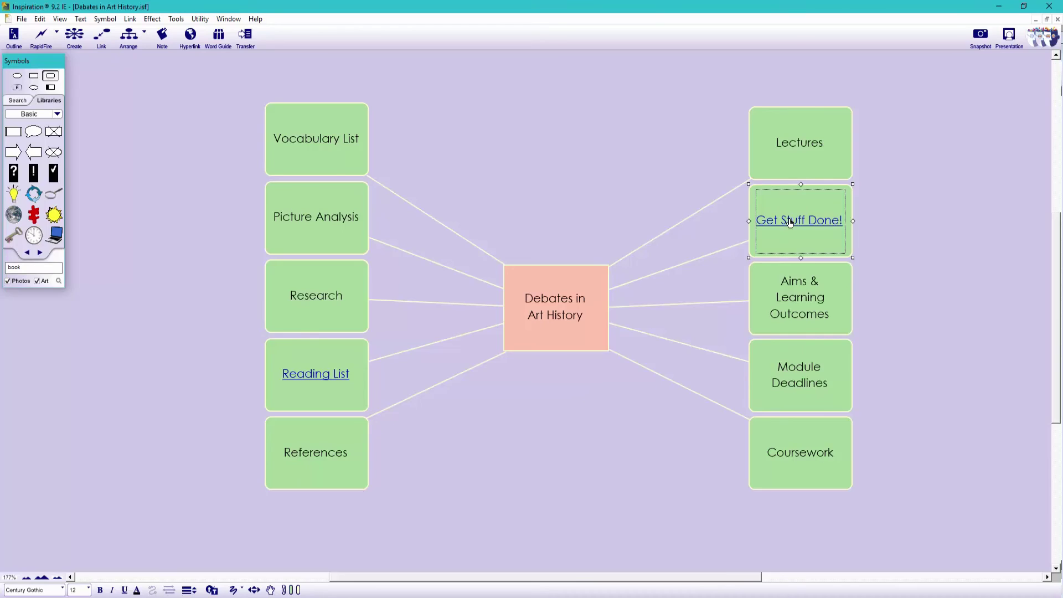
{"action": "left_click", "coordinate": [790, 221]}
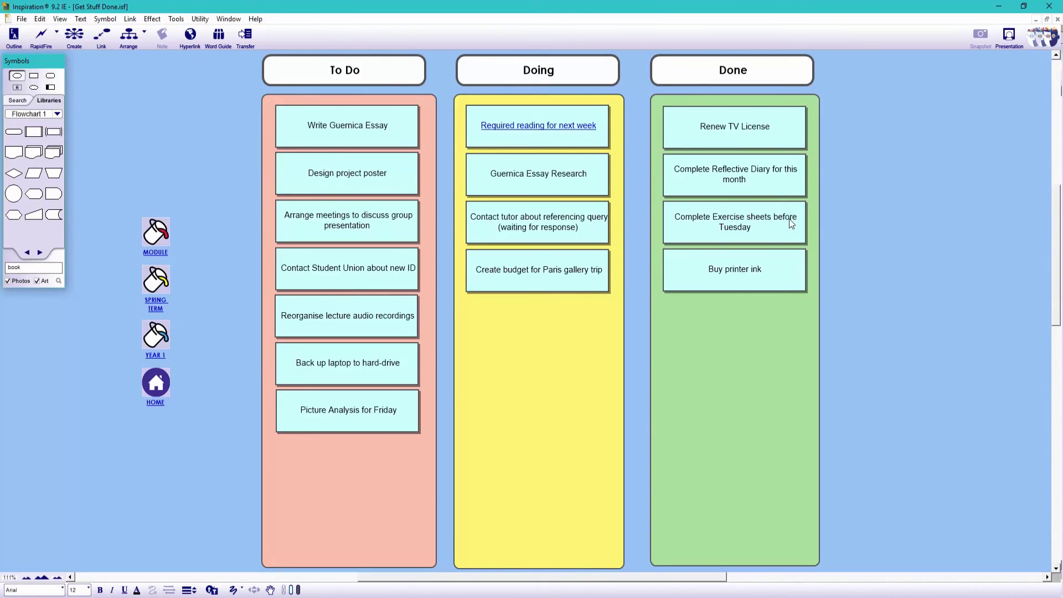
- Return to the BA (Hons) History of Art home map and paste the Study Map title at the branch junction
{"action": "left_click", "coordinate": [151, 407]}
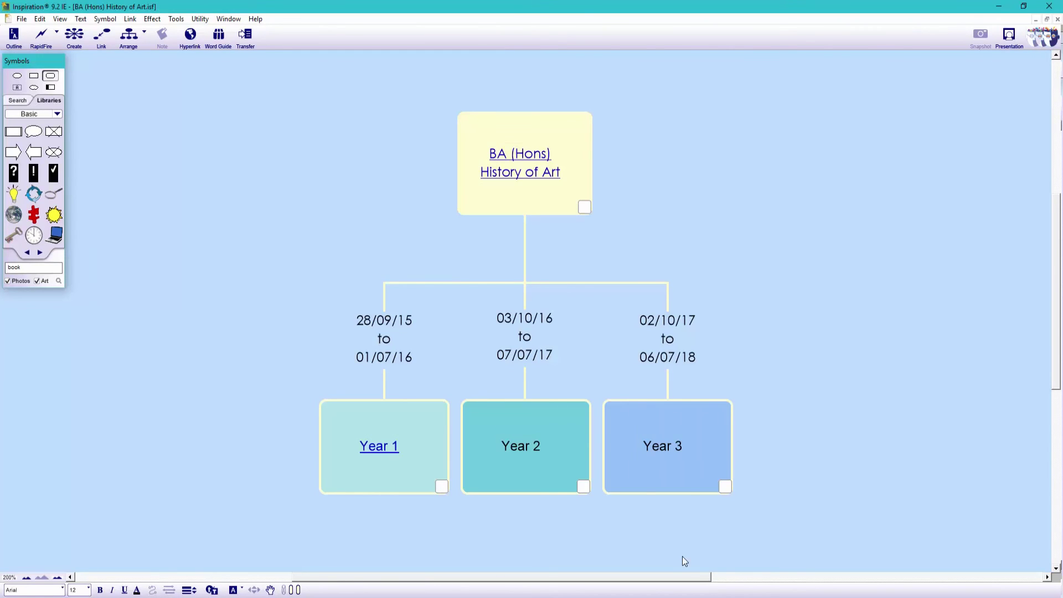
{"action": "right_click", "coordinate": [522, 276]}
{"action": "left_click", "coordinate": [532, 281]}
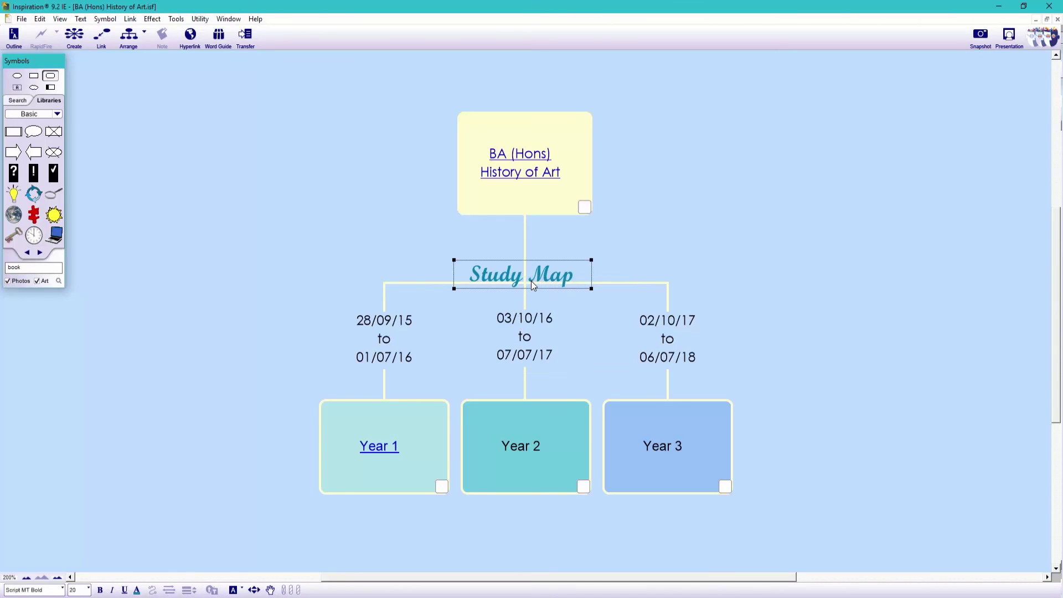
{"action": "left_click", "coordinate": [808, 506]}
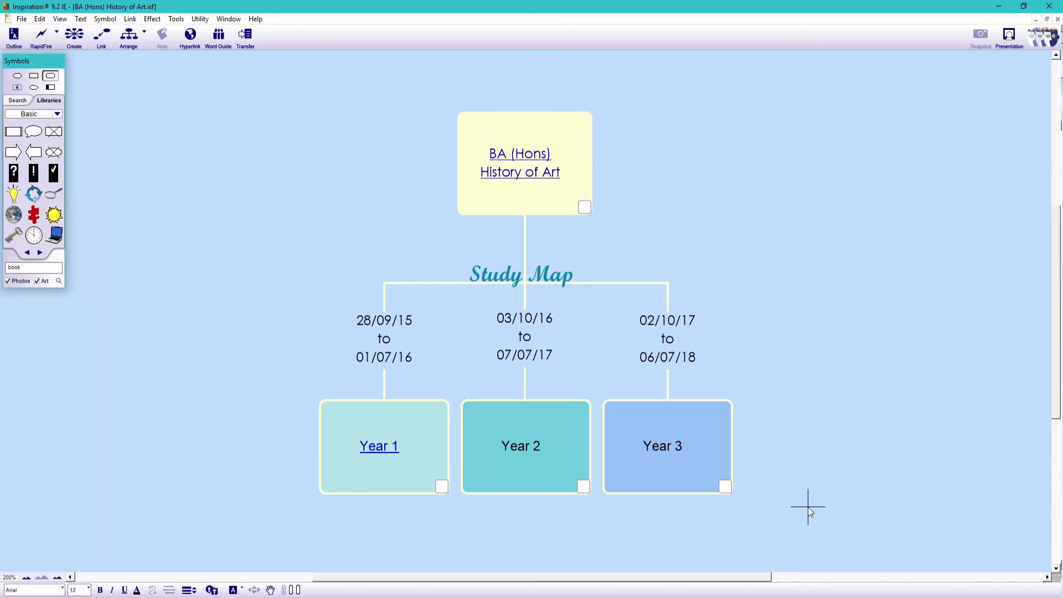